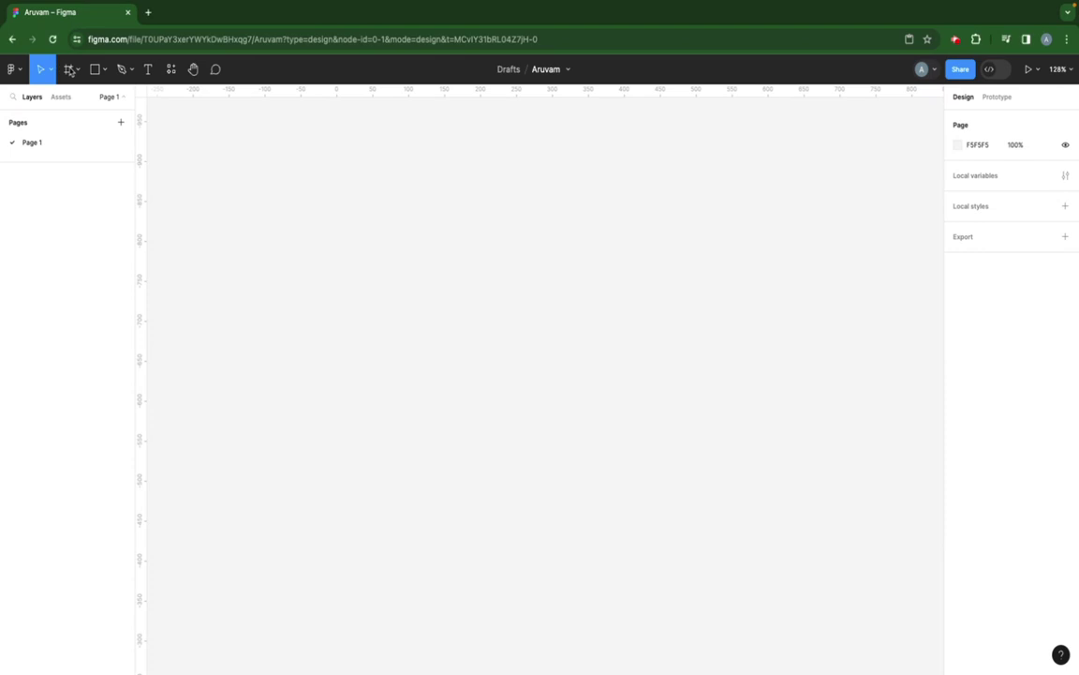
Step: Create a new frame using the Desktop preset of 1440 × 1024
{"action": "left_click", "coordinate": [65, 71]}
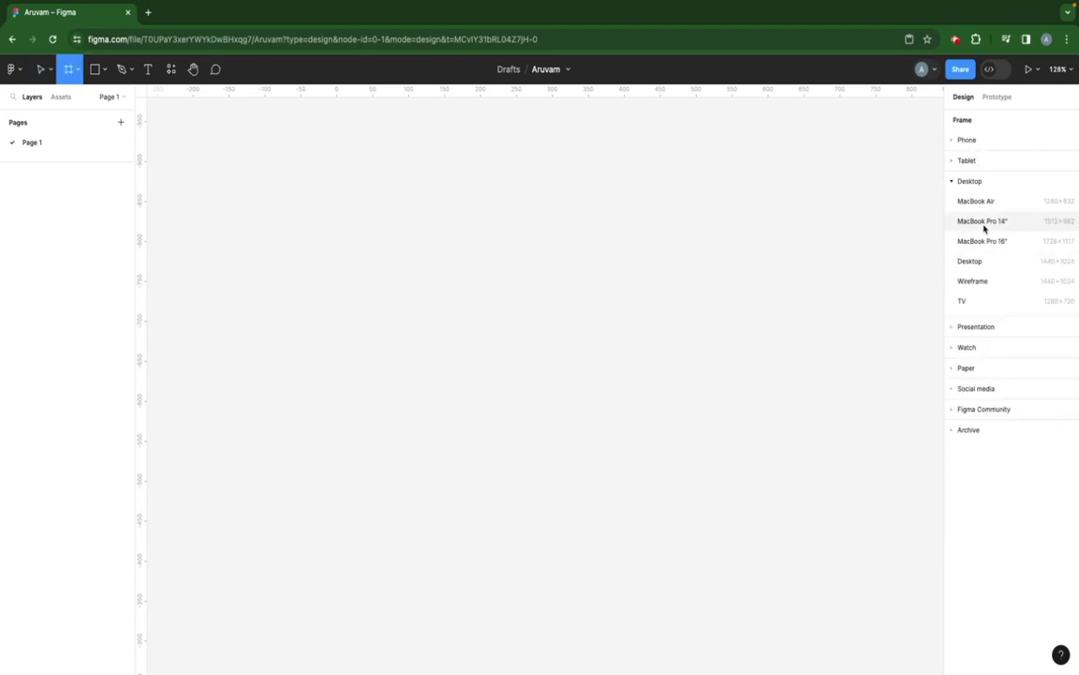
{"action": "left_click", "coordinate": [960, 261]}
{"action": "scroll", "coordinate": [497, 268], "scroll_direction": "up", "scroll_amount": 3}
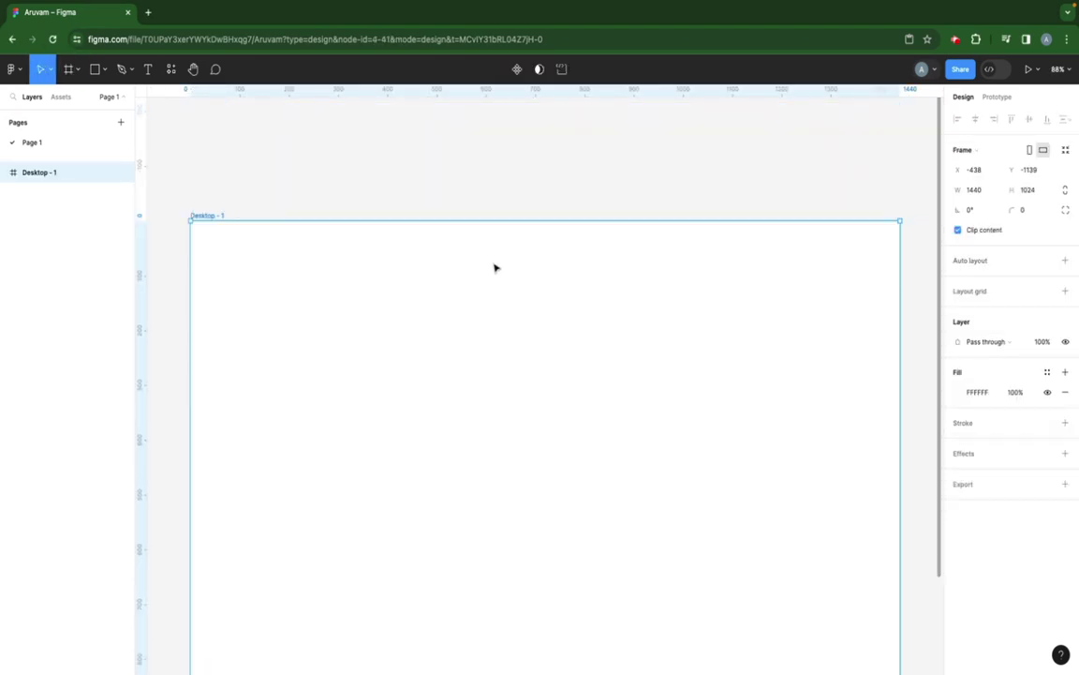
{"action": "left_click", "coordinate": [279, 200]}
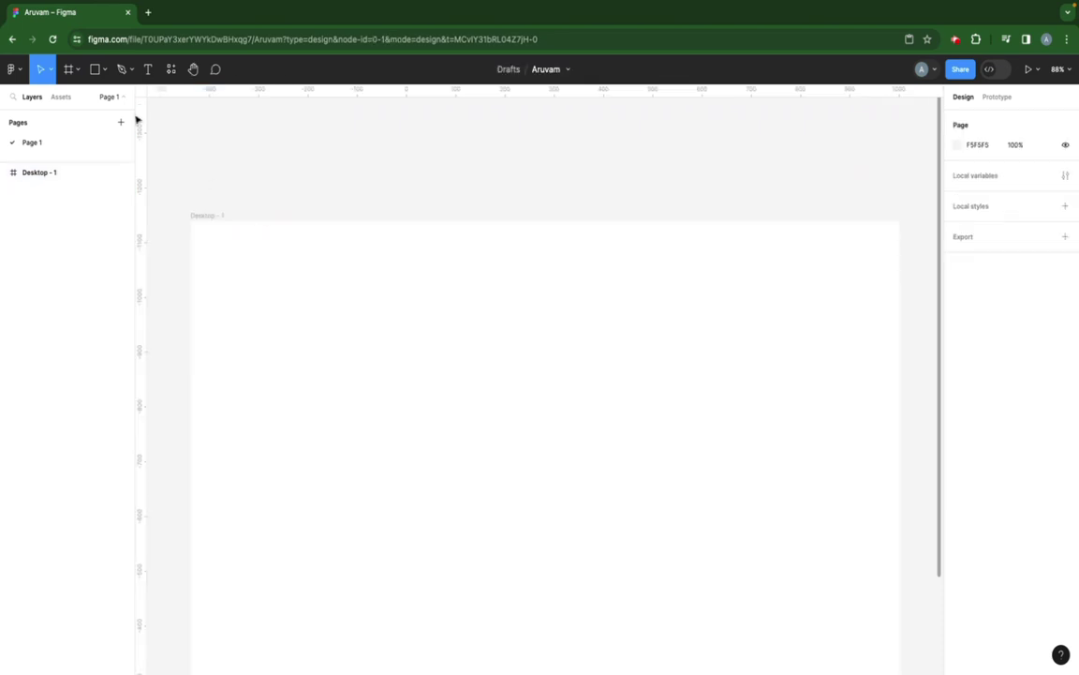
Step: Draw a rectangle about 281 × 55 near the upper-left corner of the desktop frame
{"action": "left_click", "coordinate": [94, 68]}
{"action": "left_click_drag", "start_coordinate": [232, 252], "coordinate": [371, 283]}
{"action": "left_click", "coordinate": [421, 302]}
{"action": "left_click", "coordinate": [283, 258]}
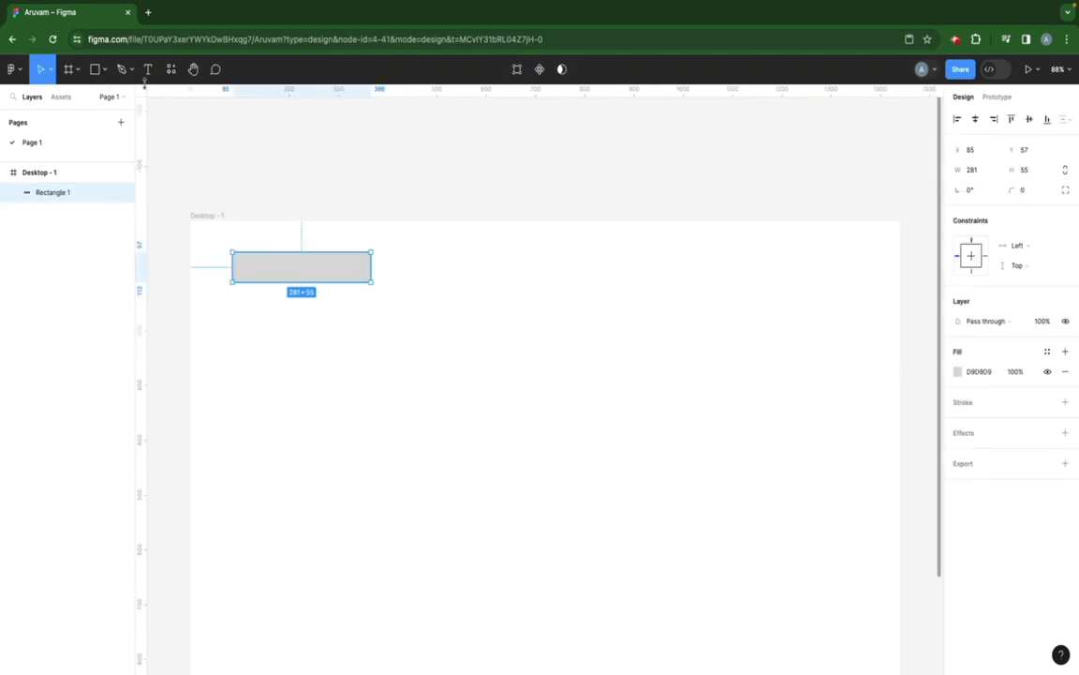
Step: Add the text "Button" over the rectangle and centre the two horizontally and vertically on each other
{"action": "key", "text": "t"}
{"action": "left_click", "coordinate": [290, 266]}
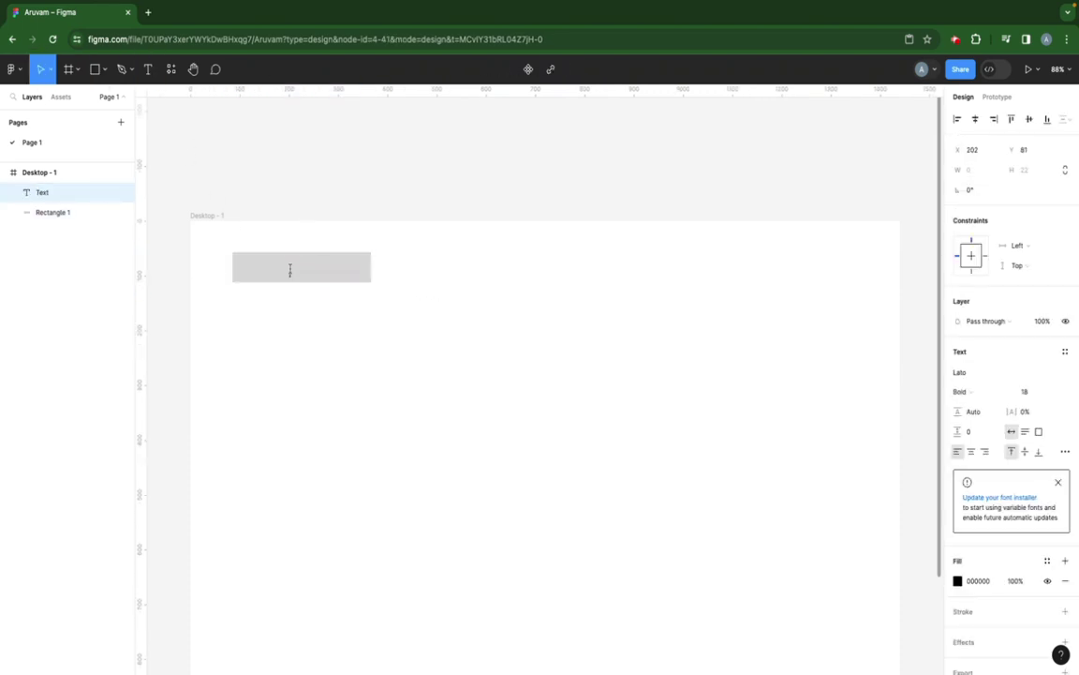
{"action": "type", "text": "But"}
{"action": "key", "text": "Escape"}
{"action": "left_click", "coordinate": [340, 258], "text": "shift"}
{"action": "left_click", "coordinate": [976, 120]}
{"action": "left_click", "coordinate": [1030, 119]}
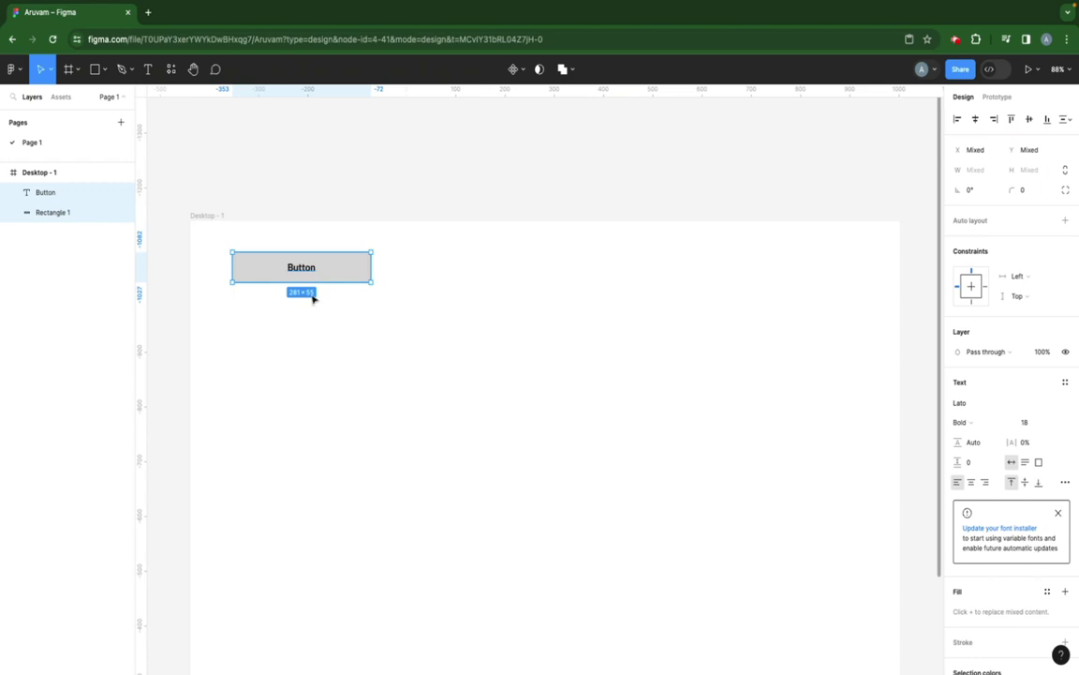
Step: Group the label and rectangle together and name the group "Button"
{"action": "left_click", "coordinate": [262, 364]}
{"action": "left_click", "coordinate": [284, 271]}
{"action": "left_click", "coordinate": [268, 270], "text": "shift"}
{"action": "key", "text": "ctrl+g"}
{"action": "double_click", "coordinate": [44, 194]}
{"action": "type", "text": "B"}
{"action": "key", "text": "Return"}
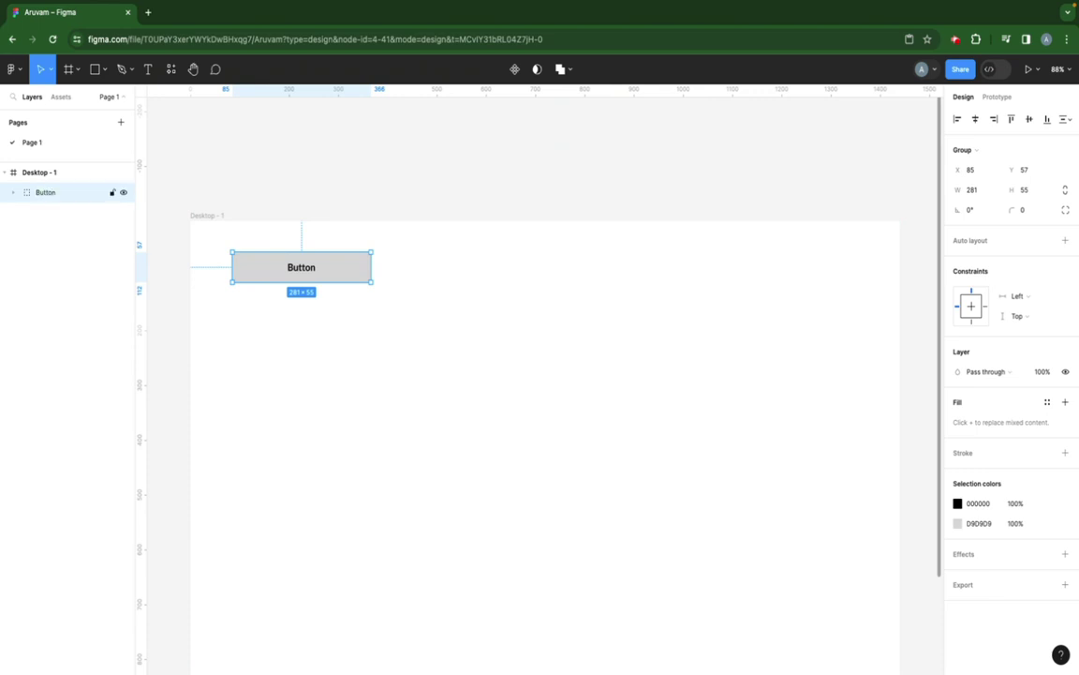
Step: Change the fill of the rectangle inside the button group to red CC4343
{"action": "double_click", "coordinate": [355, 275]}
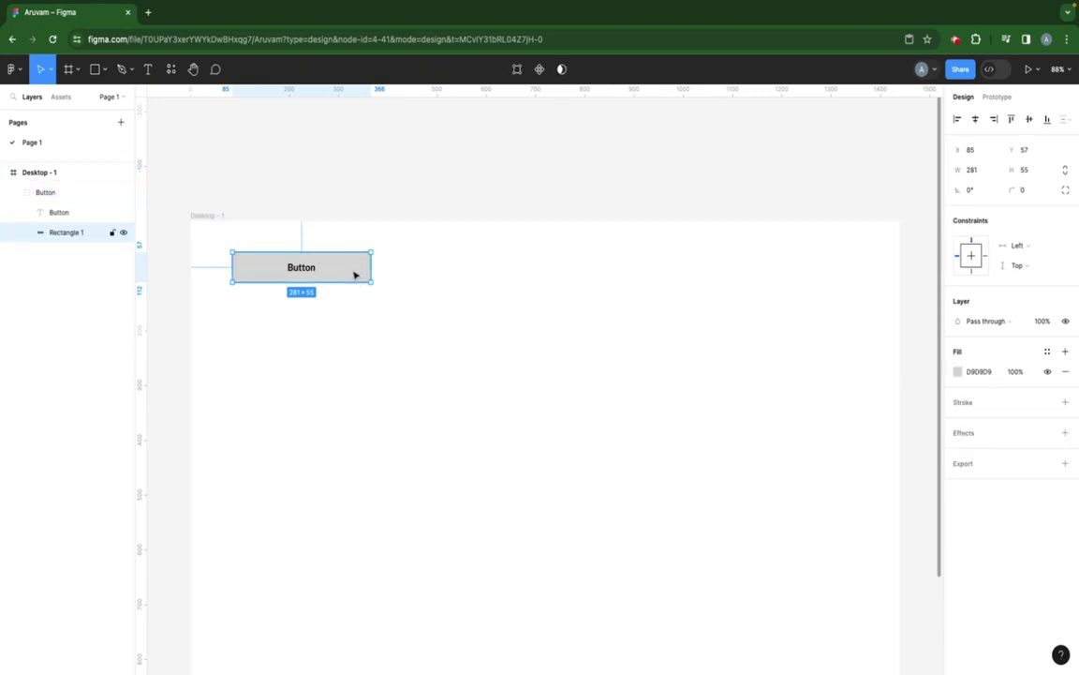
{"action": "left_click", "coordinate": [958, 372]}
{"action": "left_click", "coordinate": [882, 383]}
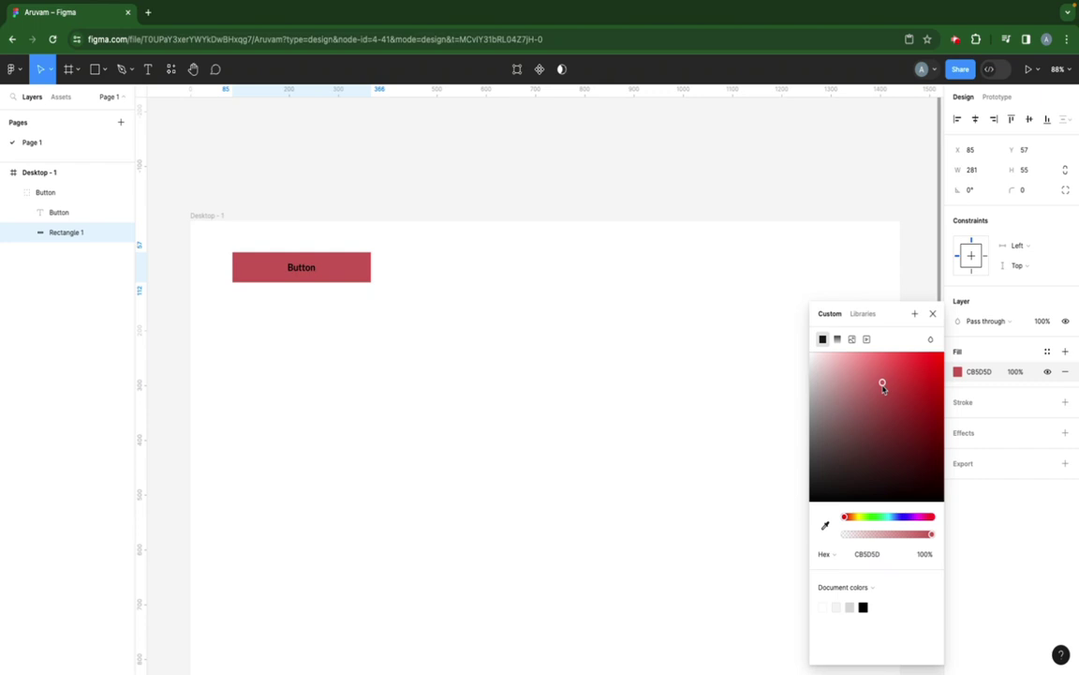
{"action": "left_click_drag", "start_coordinate": [898, 425], "coordinate": [899, 381]}
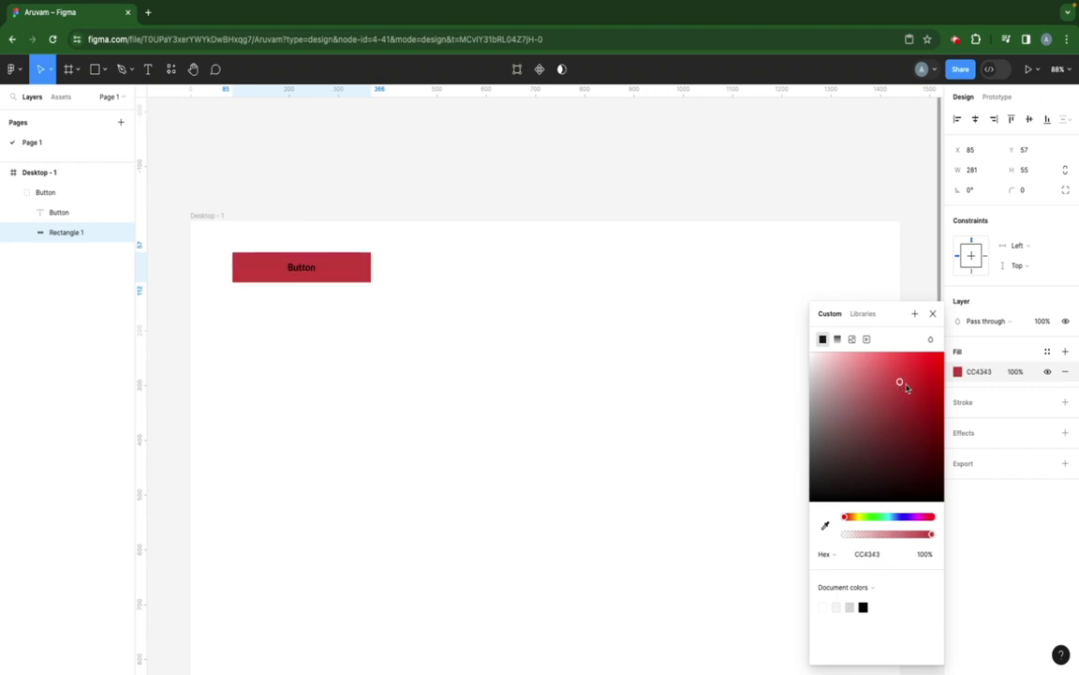
{"action": "left_click", "coordinate": [933, 315]}
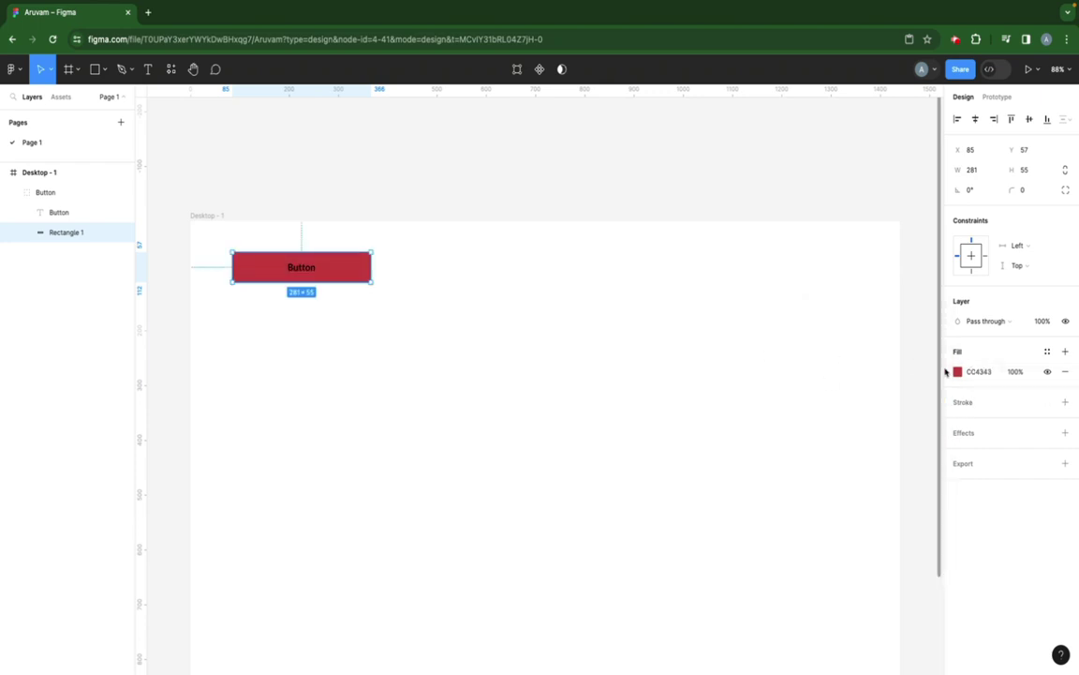
Step: Set the button label's text fill to white, FFFFFF
{"action": "double_click", "coordinate": [301, 267]}
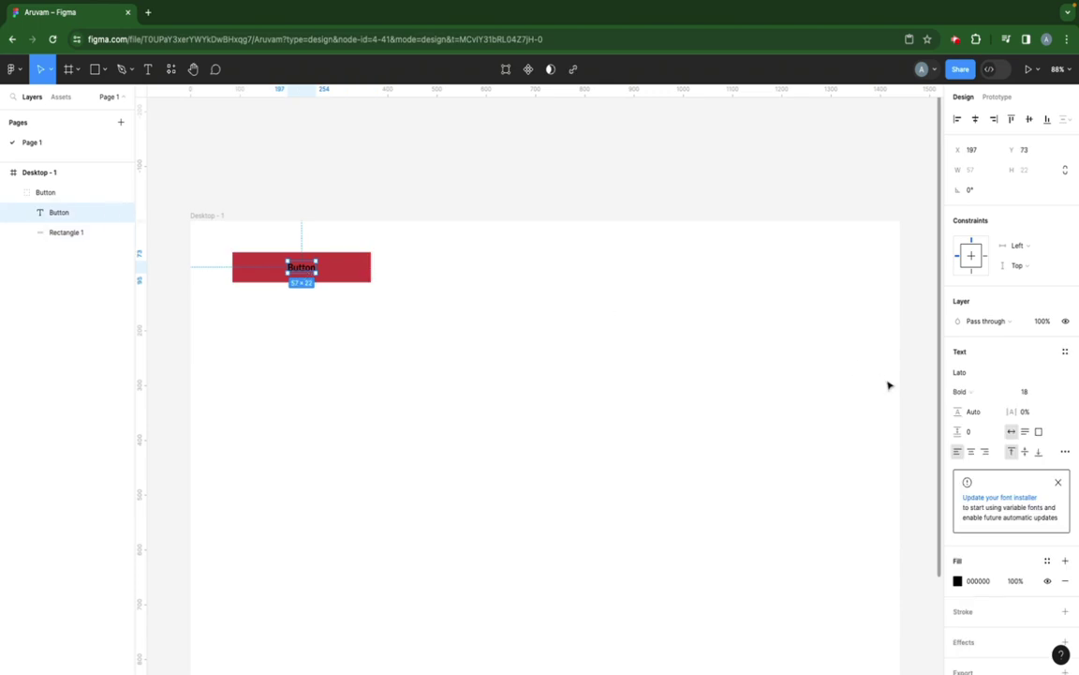
{"action": "left_click", "coordinate": [958, 581]}
{"action": "type", "text": "FFFFFF"}
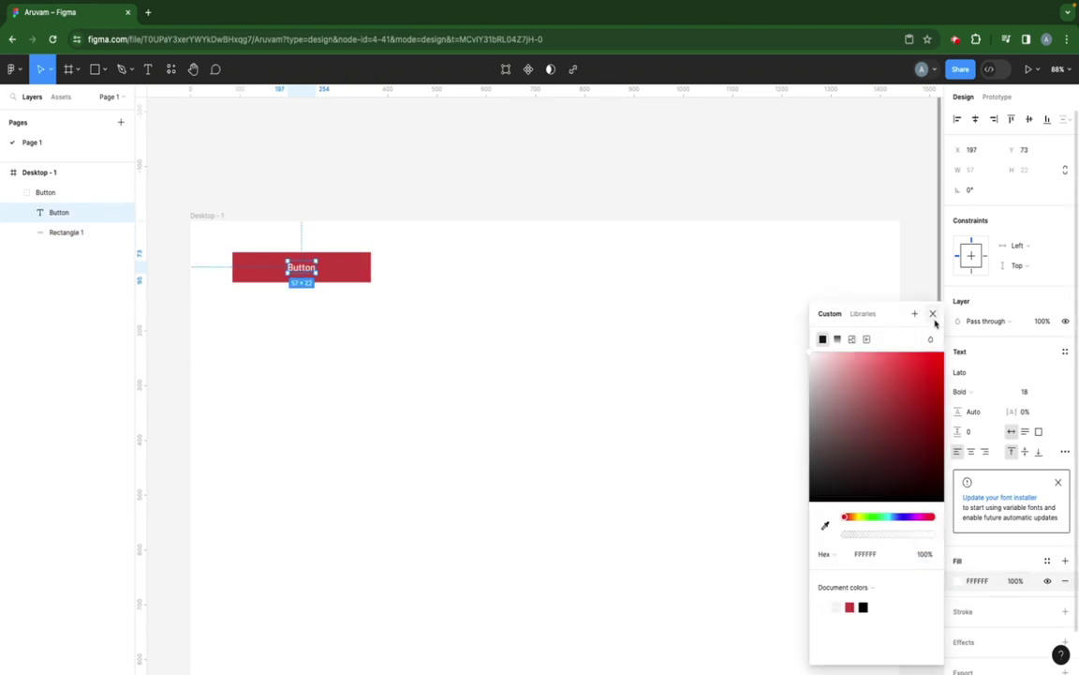
{"action": "left_click", "coordinate": [933, 313]}
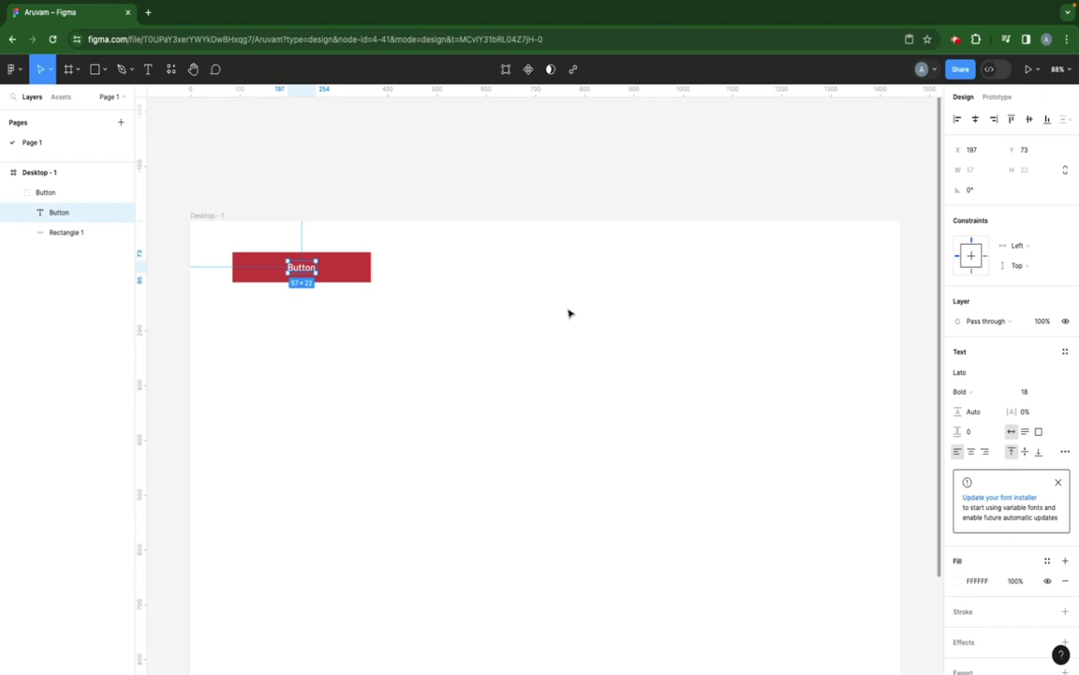
Step: Round the button rectangle's corners with a corner radius of 25
{"action": "left_click", "coordinate": [340, 261]}
{"action": "left_click", "coordinate": [1023, 189]}
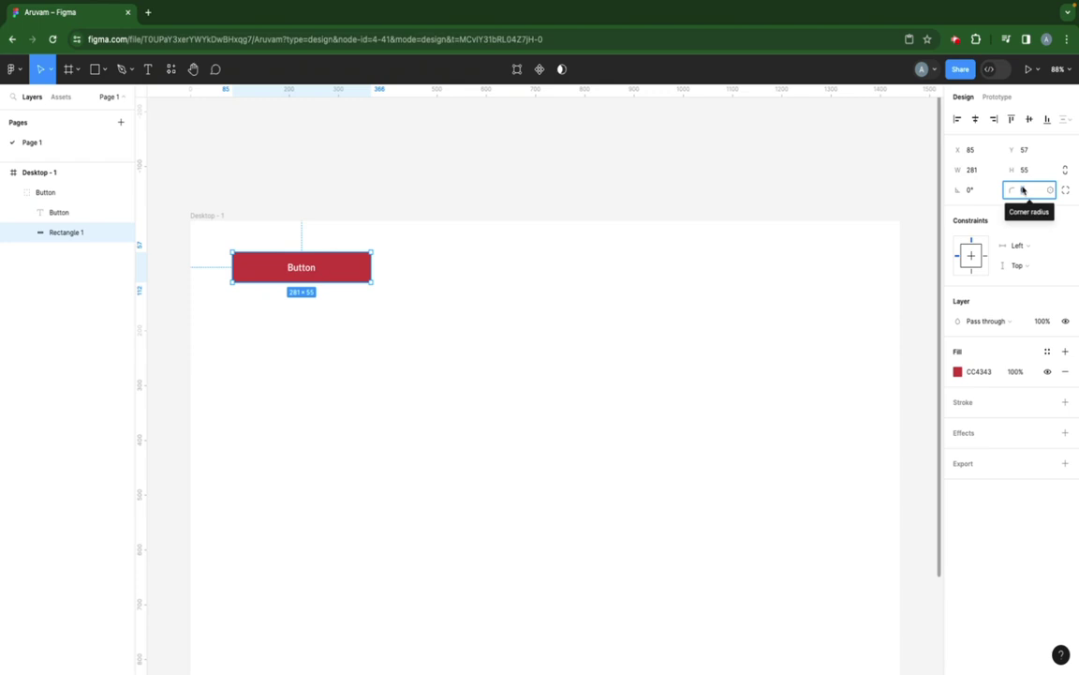
{"action": "type", "text": "32"}
{"action": "key", "text": "Return"}
{"action": "left_click", "coordinate": [568, 317]}
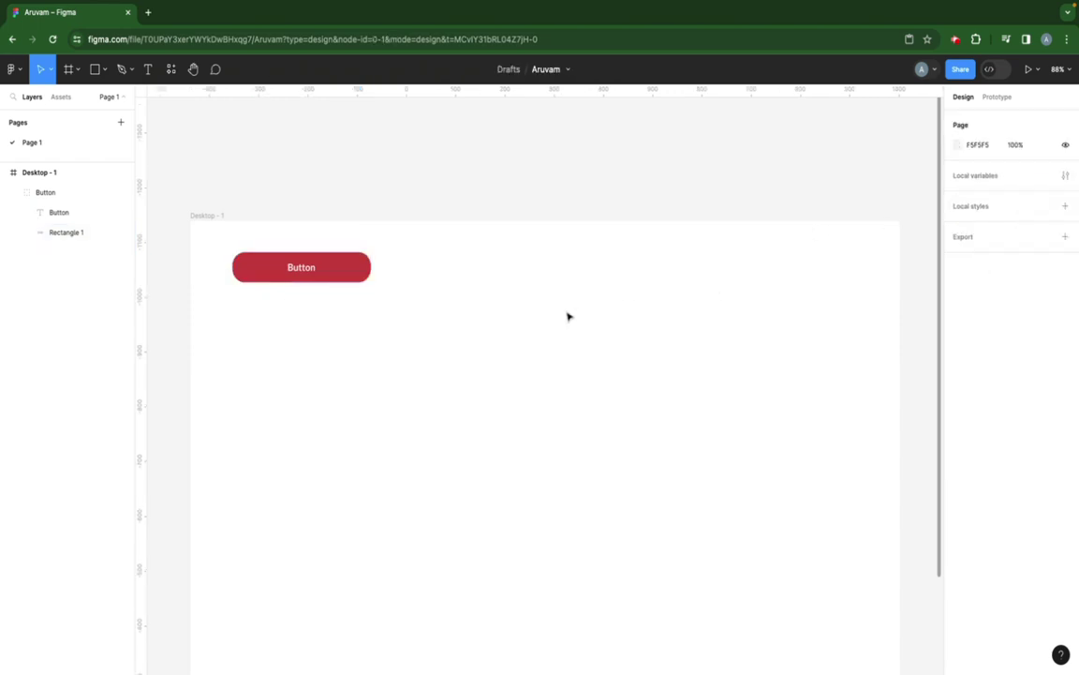
Step: Duplicate the button group and place the copy just below the original
{"action": "left_click", "coordinate": [291, 267]}
{"action": "key", "text": "ctrl+d"}
{"action": "left_click_drag", "start_coordinate": [292, 267], "coordinate": [291, 323]}
Step: Reduce the corner radius of the lower button's rectangle to slightly rounded corners, and collapse both button groups in the layer list
{"action": "double_click", "coordinate": [273, 327]}
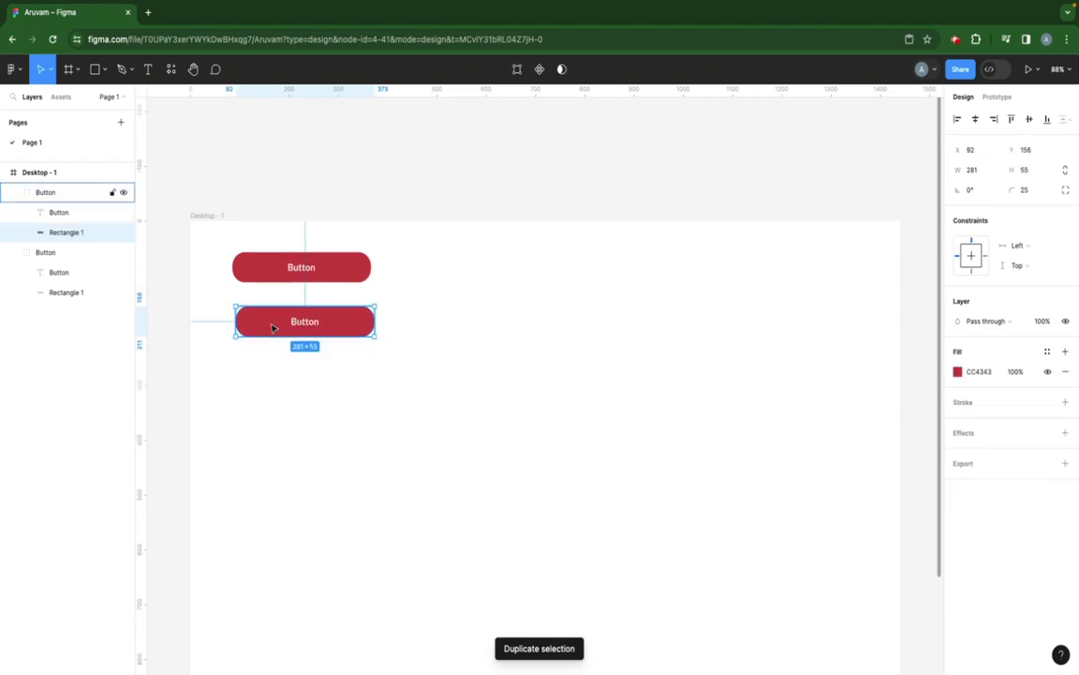
{"action": "left_click", "coordinate": [1024, 189]}
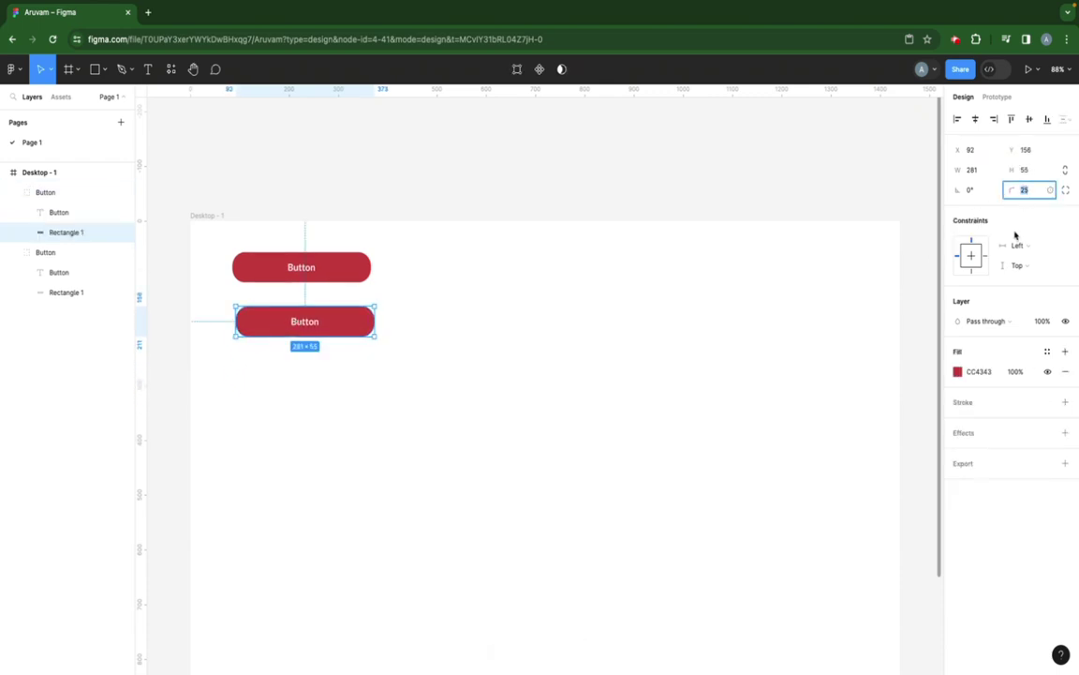
{"action": "key", "text": "Return"}
{"action": "left_click", "coordinate": [423, 405]}
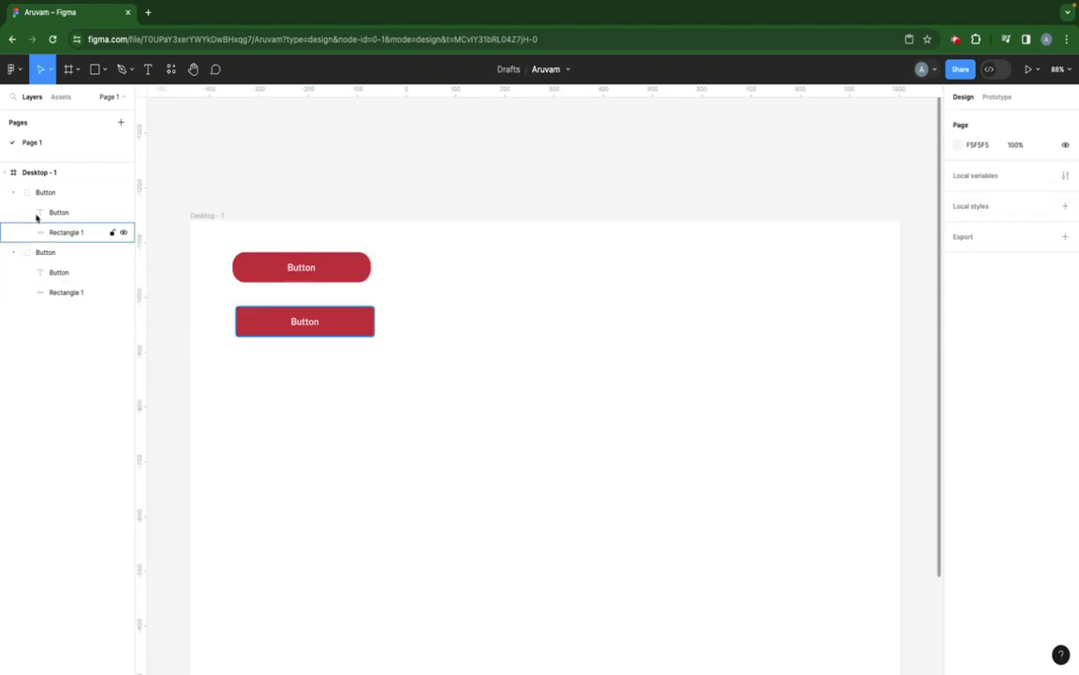
{"action": "left_click", "coordinate": [13, 192]}
{"action": "left_click", "coordinate": [14, 213]}
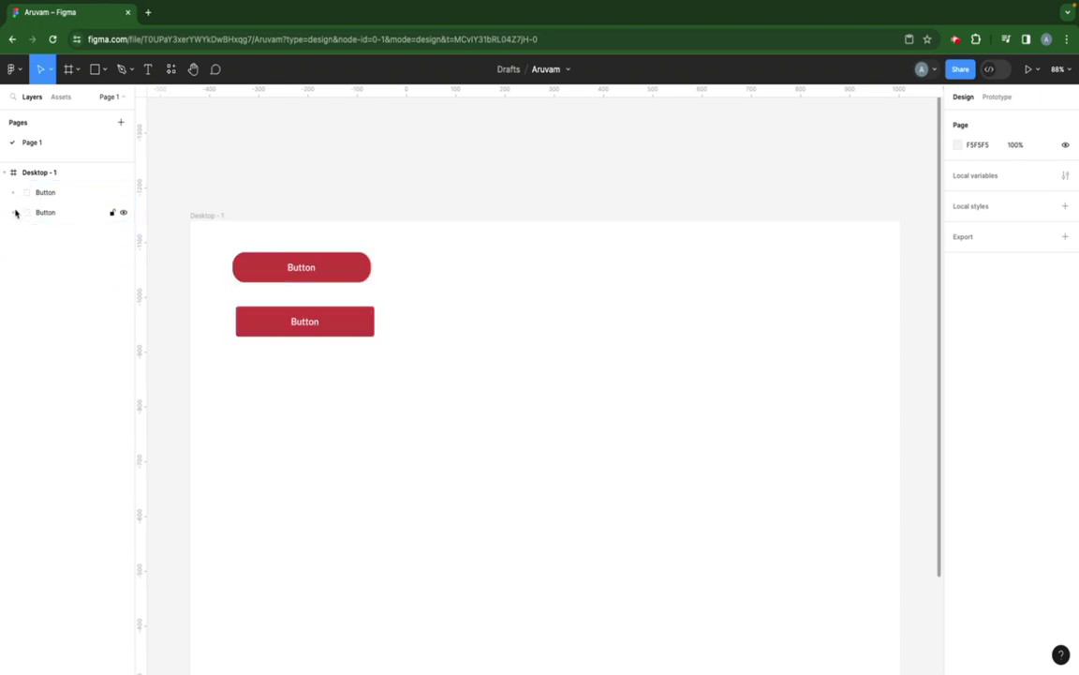
Step: Add the text "Auto layout button" beside the upper red button
{"action": "left_click", "coordinate": [147, 69]}
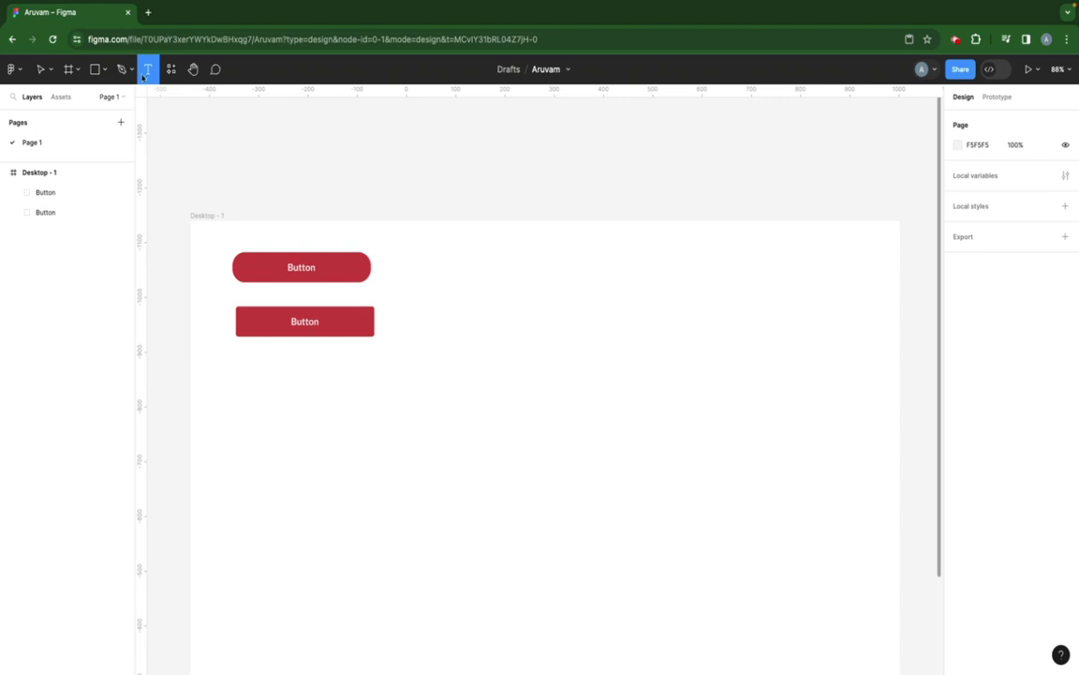
{"action": "left_click", "coordinate": [446, 269]}
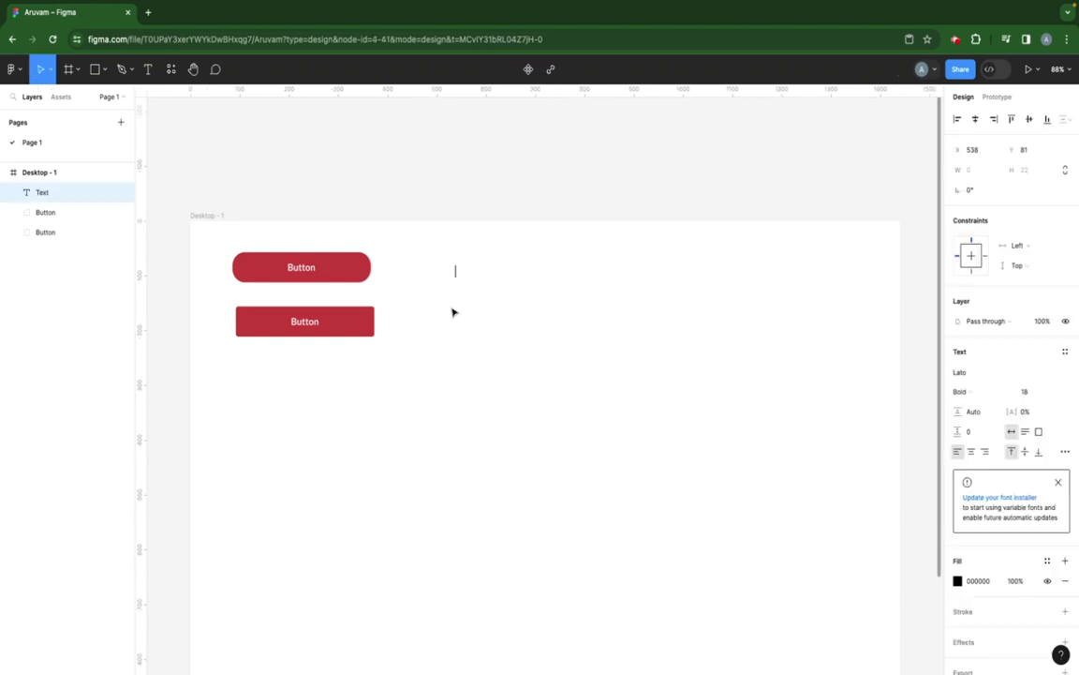
{"action": "type", "text": "Auto layout button"}
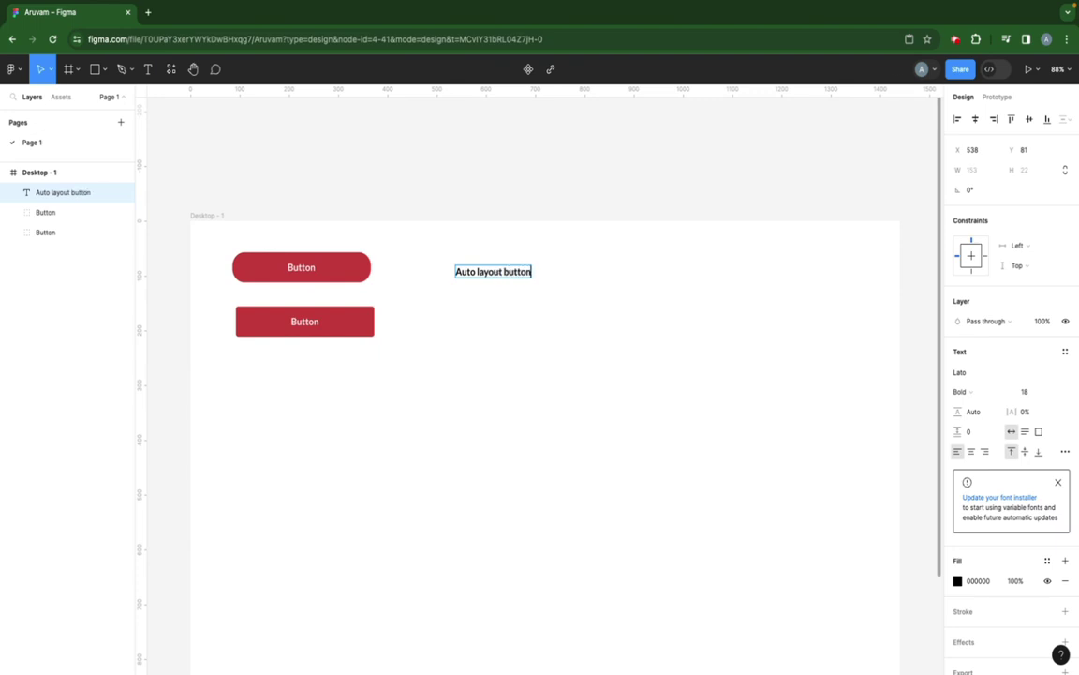
{"action": "key", "text": "Escape"}
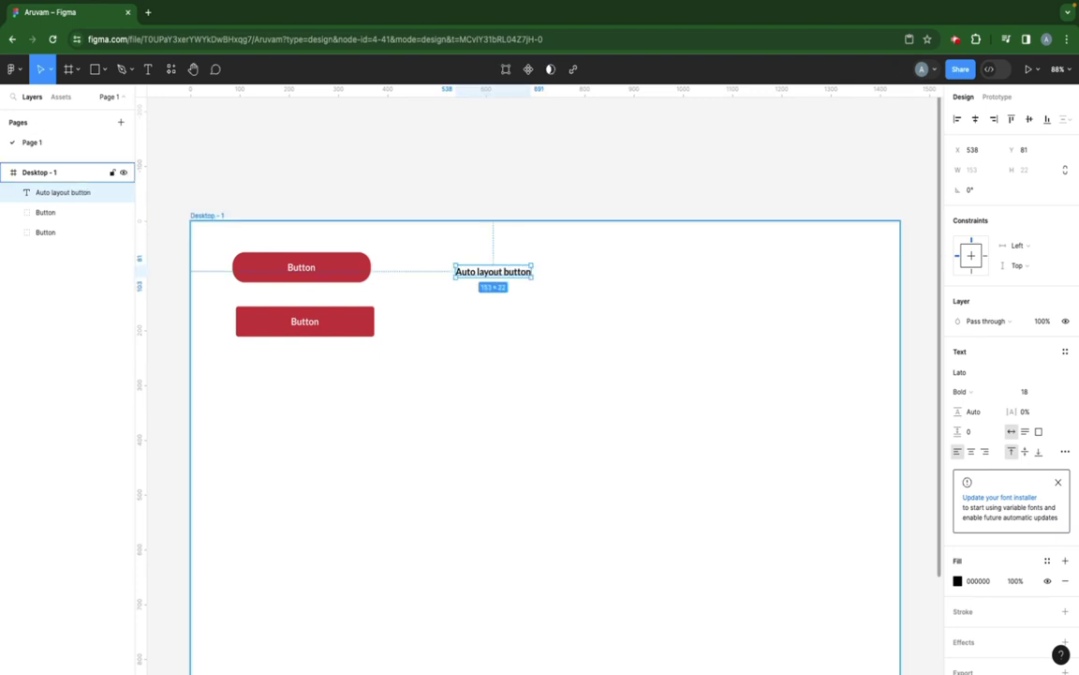
Step: Apply auto layout to the "Auto layout button" text and set its alignment to centre
{"action": "right_click", "coordinate": [490, 276]}
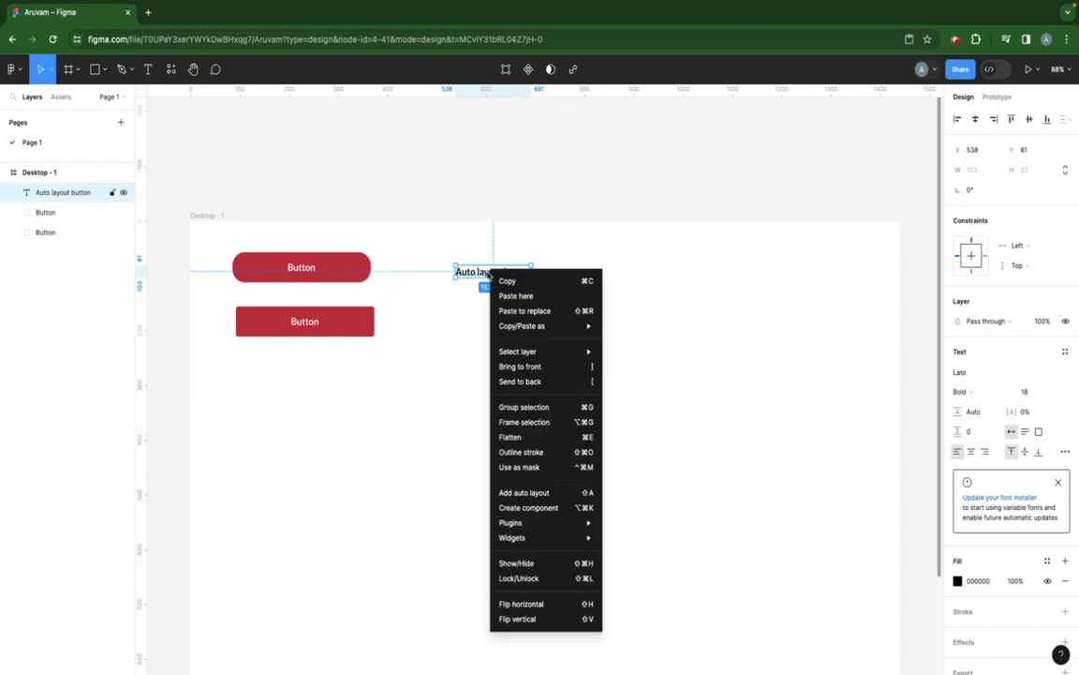
{"action": "left_click", "coordinate": [544, 495]}
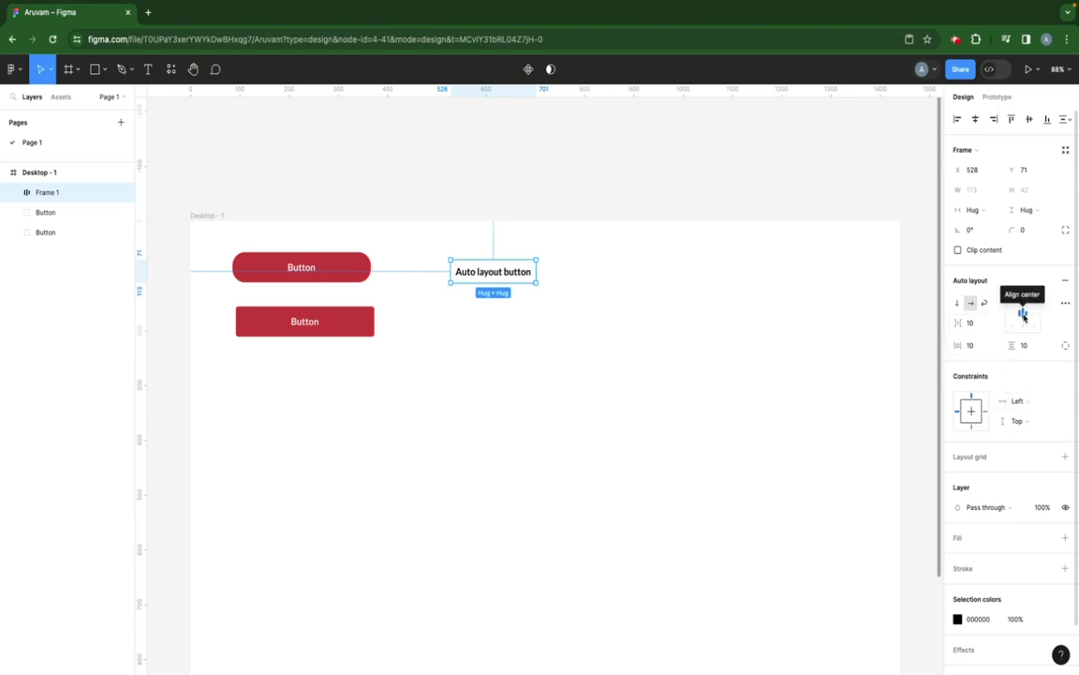
{"action": "left_click", "coordinate": [1022, 312]}
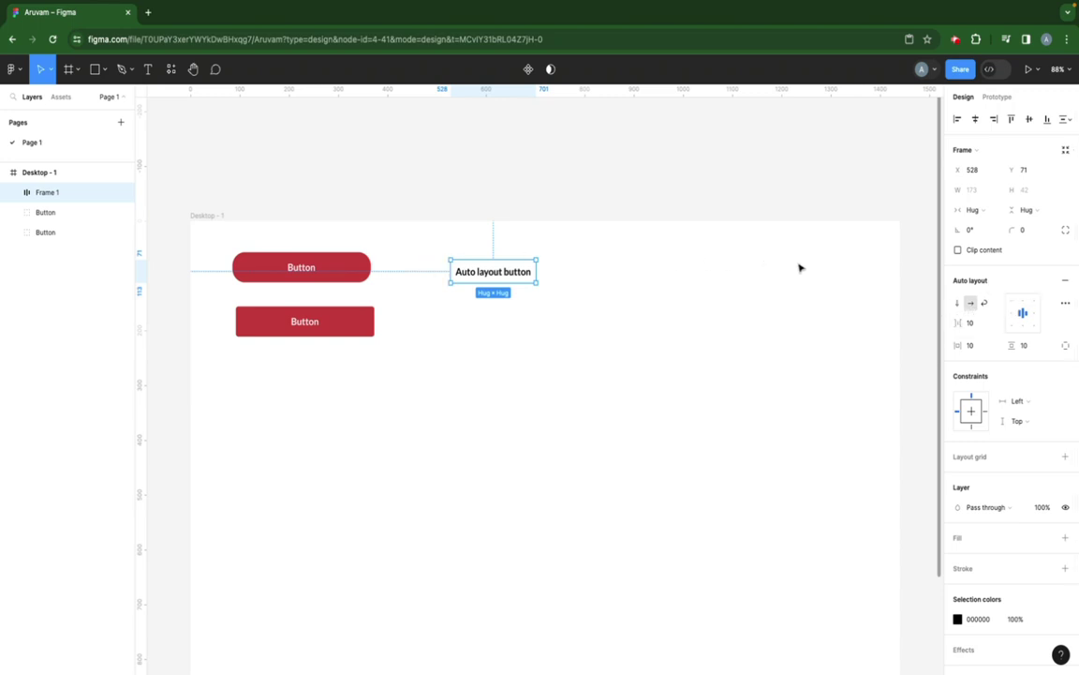
Step: Try enlarging the auto layout frame to about 623 × 348 and test the corner, edge and centre alignments of its text
{"action": "left_click_drag", "start_coordinate": [537, 283], "coordinate": [758, 451]}
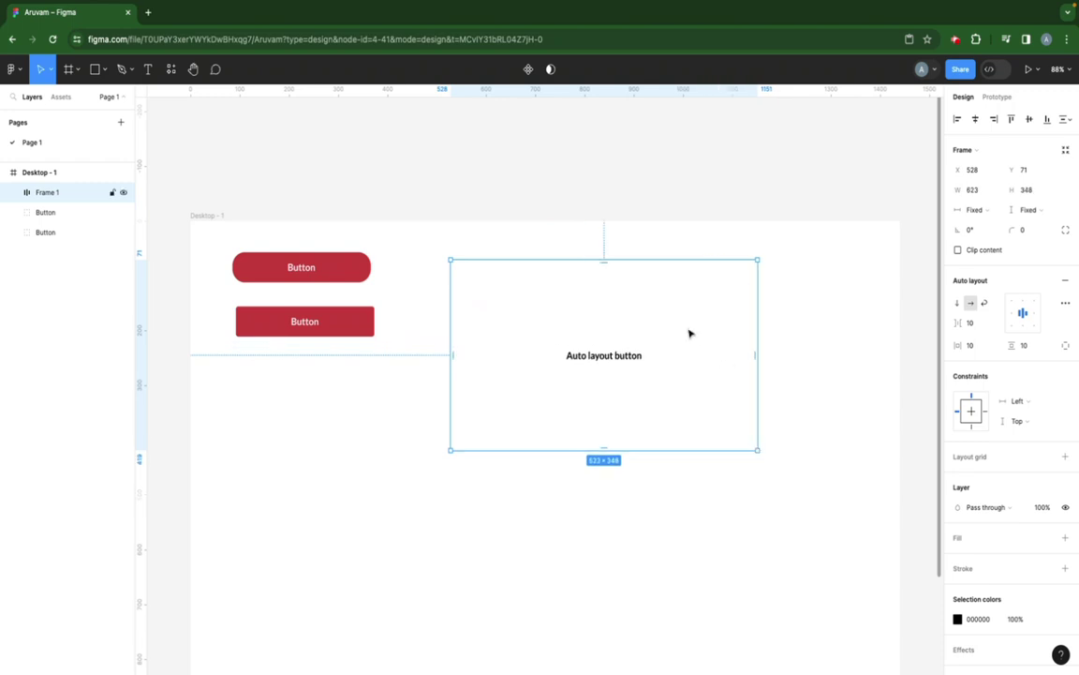
{"action": "left_click", "coordinate": [1012, 300]}
{"action": "left_click", "coordinate": [1035, 300]}
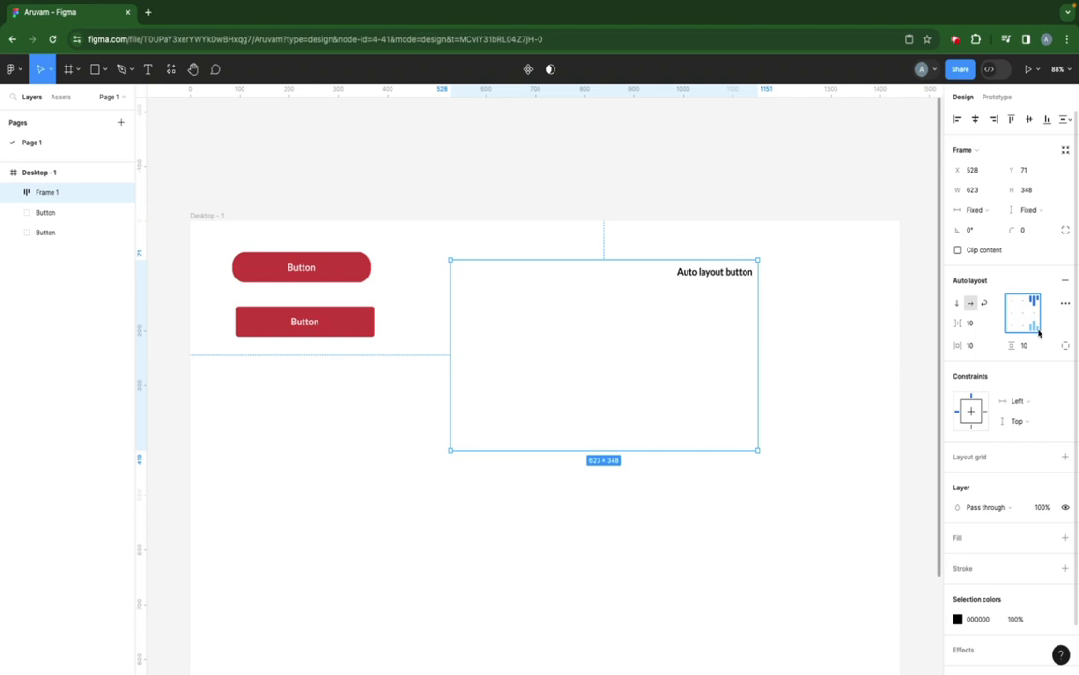
{"action": "left_click", "coordinate": [1035, 326]}
{"action": "left_click", "coordinate": [1013, 325]}
{"action": "left_click", "coordinate": [1024, 325]}
{"action": "left_click", "coordinate": [1030, 315]}
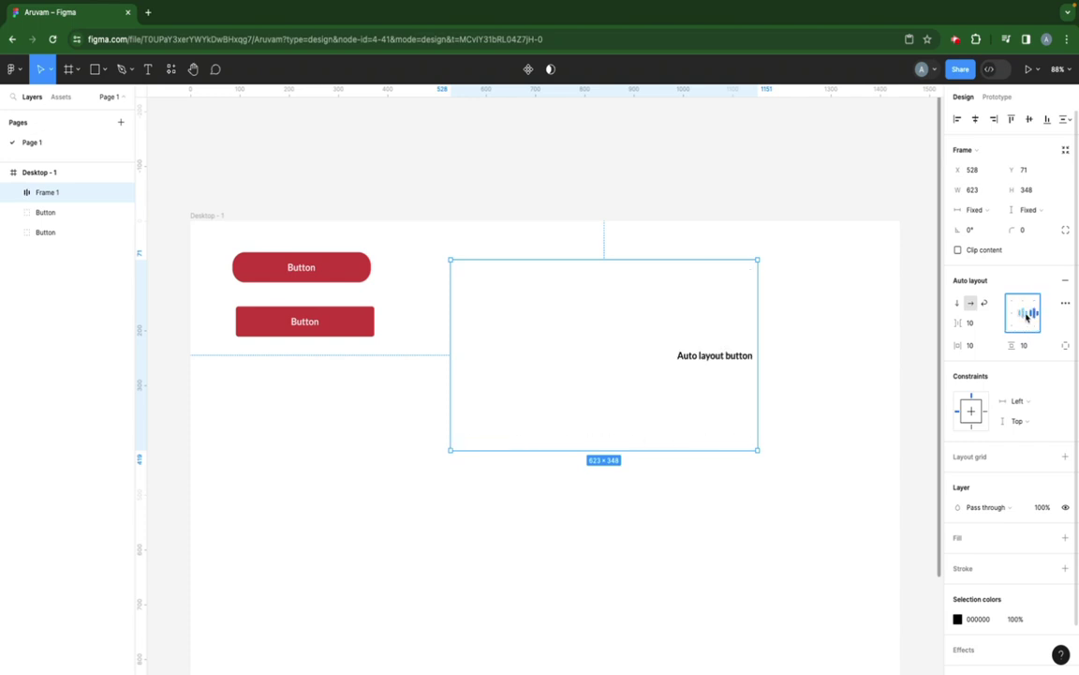
{"action": "left_click", "coordinate": [1024, 313]}
{"action": "left_click", "coordinate": [784, 334]}
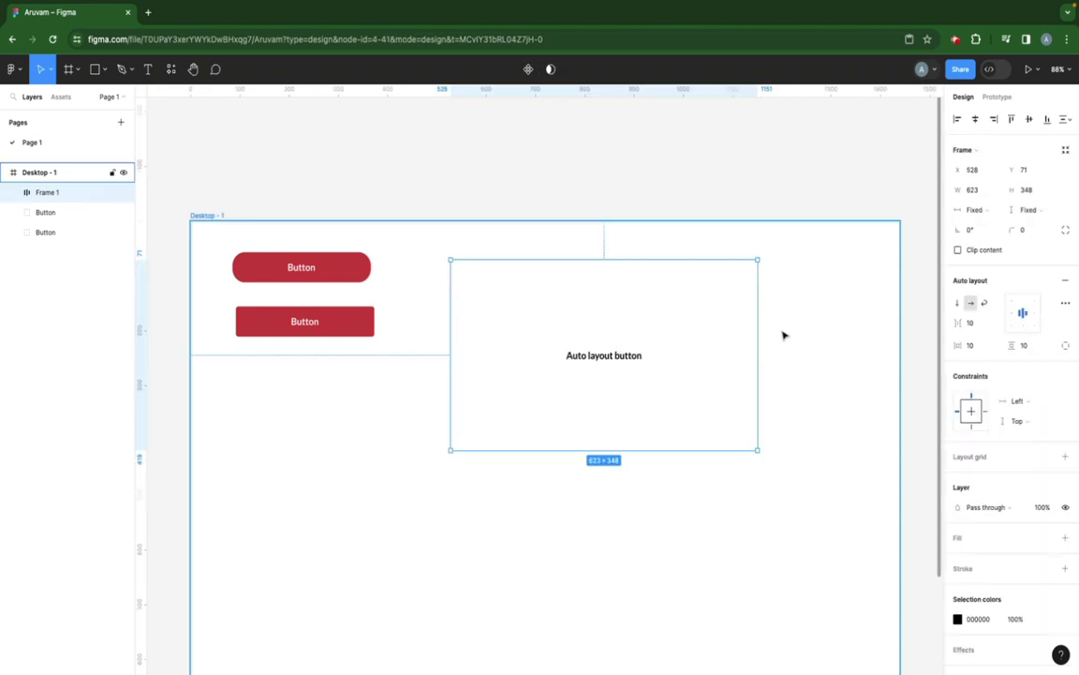
Step: Undo the alignment tests and the enlargement of the auto layout frame
{"action": "key", "text": "super+z"}
{"action": "key", "text": "super+z"}
{"action": "key", "text": "super+z"}
{"action": "key", "text": "super+z"}
{"action": "key", "text": "super+z"}
{"action": "key", "text": "super+z"}
{"action": "key", "text": "super+z"}
{"action": "key", "text": "super+z"}
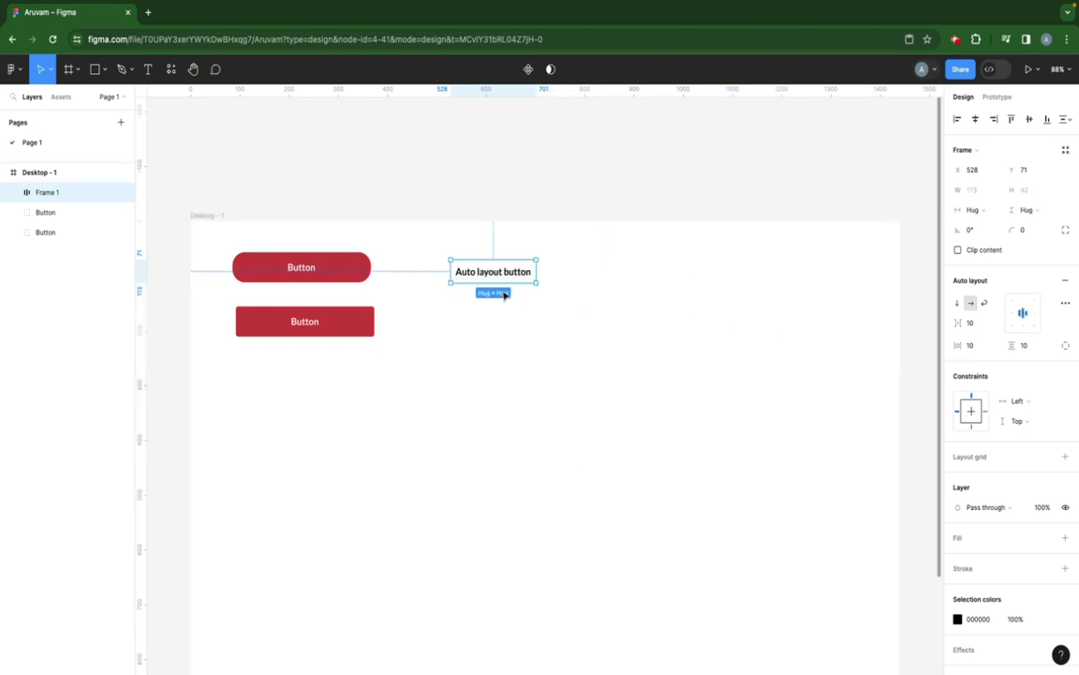
Step: Examine the layer nested inside the auto layout frame, Frame 1, and collapse the frame again
{"action": "left_click", "coordinate": [13, 194]}
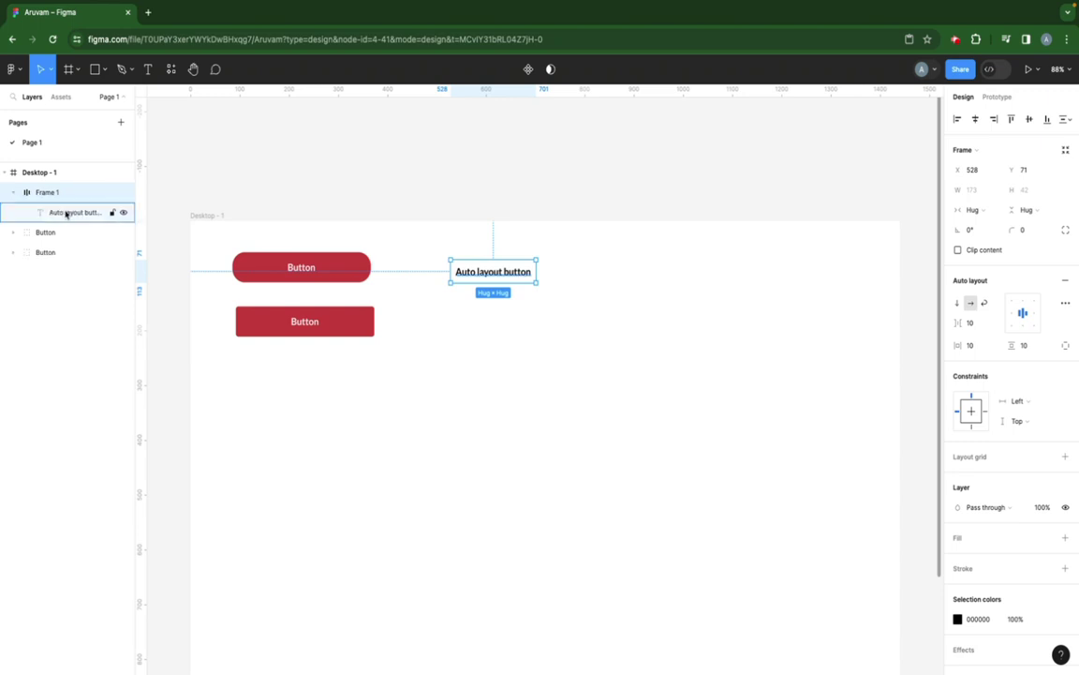
{"action": "left_click", "coordinate": [13, 193]}
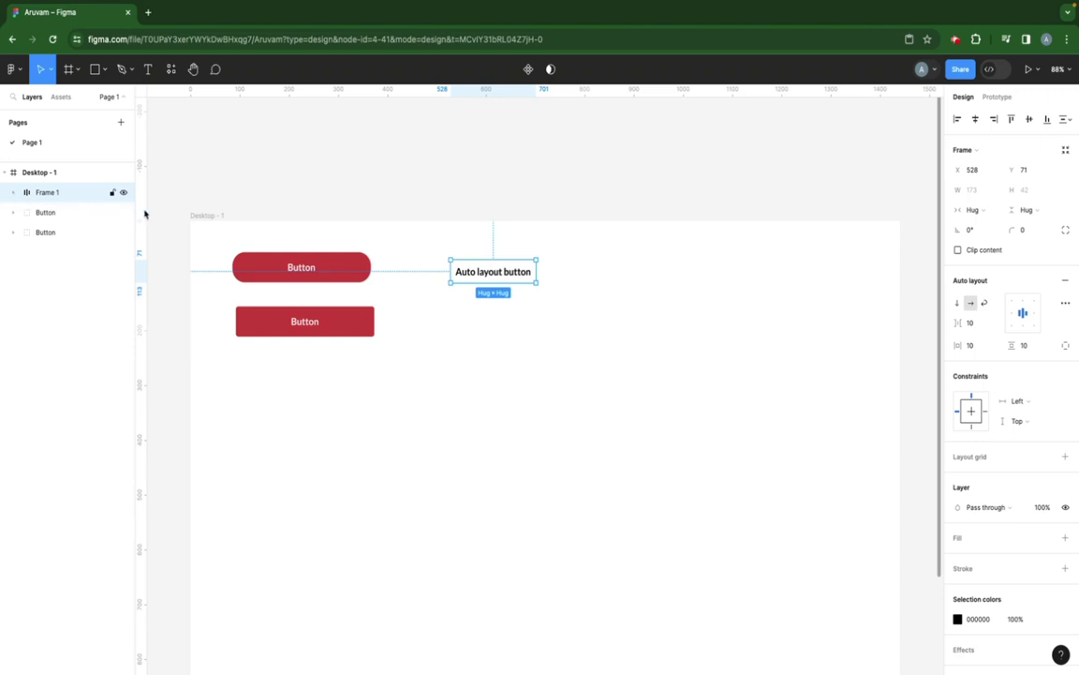
Step: Add a solid fill in blue 285CE2 to the auto layout frame
{"action": "scroll", "coordinate": [952, 503], "scroll_direction": "down", "scroll_amount": 2}
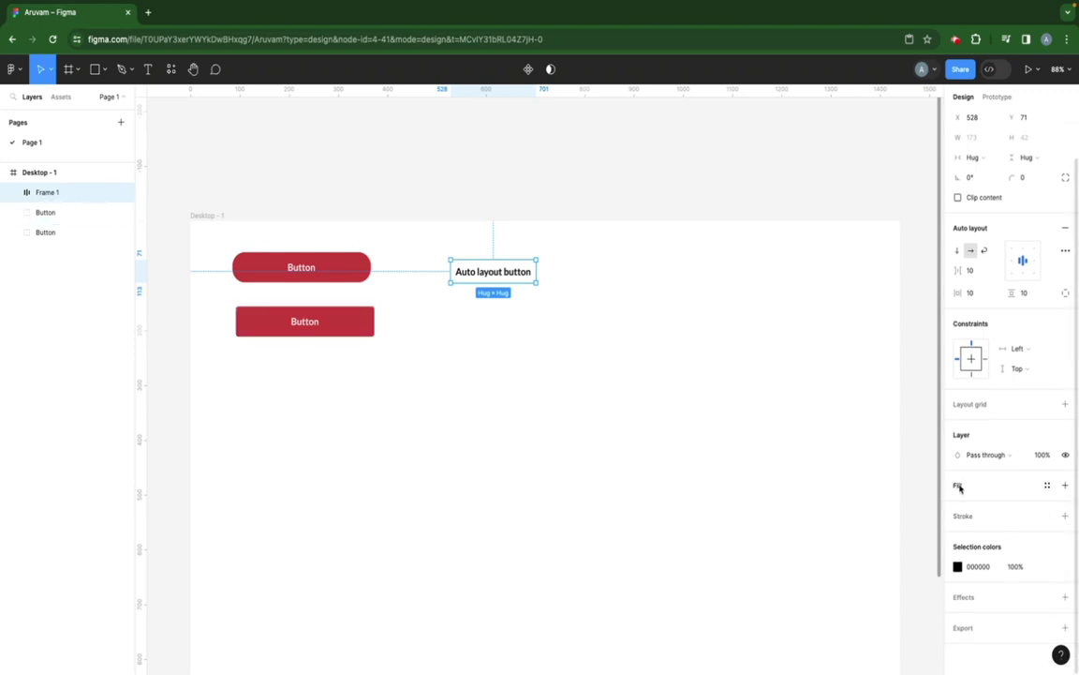
{"action": "left_click", "coordinate": [959, 487]}
{"action": "left_click", "coordinate": [960, 505]}
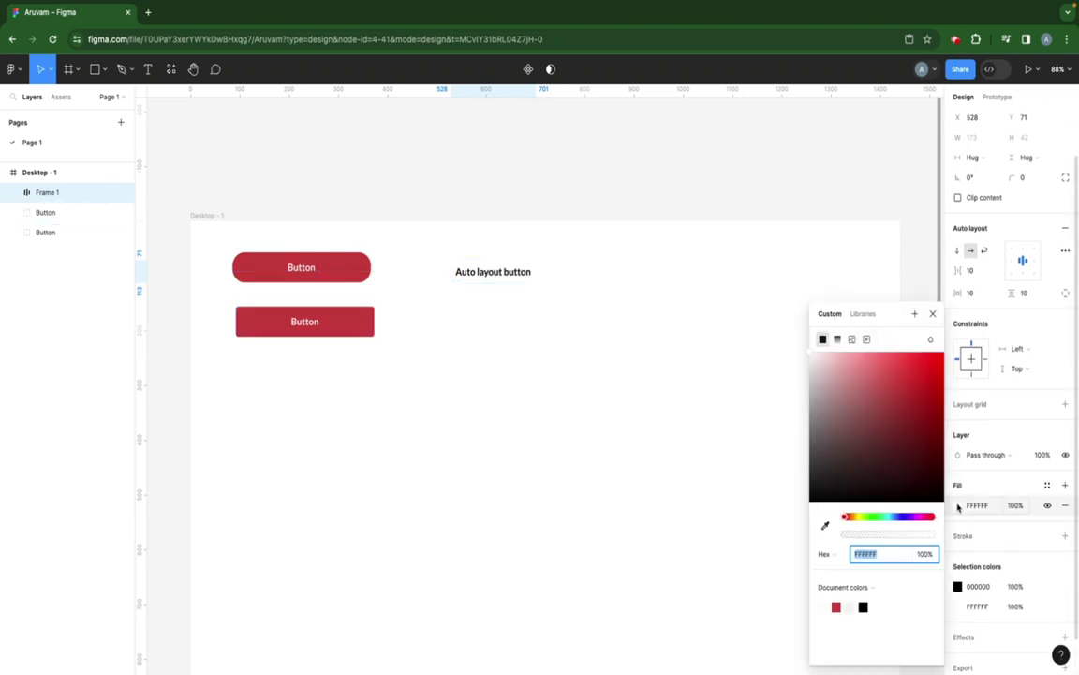
{"action": "left_click", "coordinate": [900, 516]}
{"action": "left_click", "coordinate": [919, 370]}
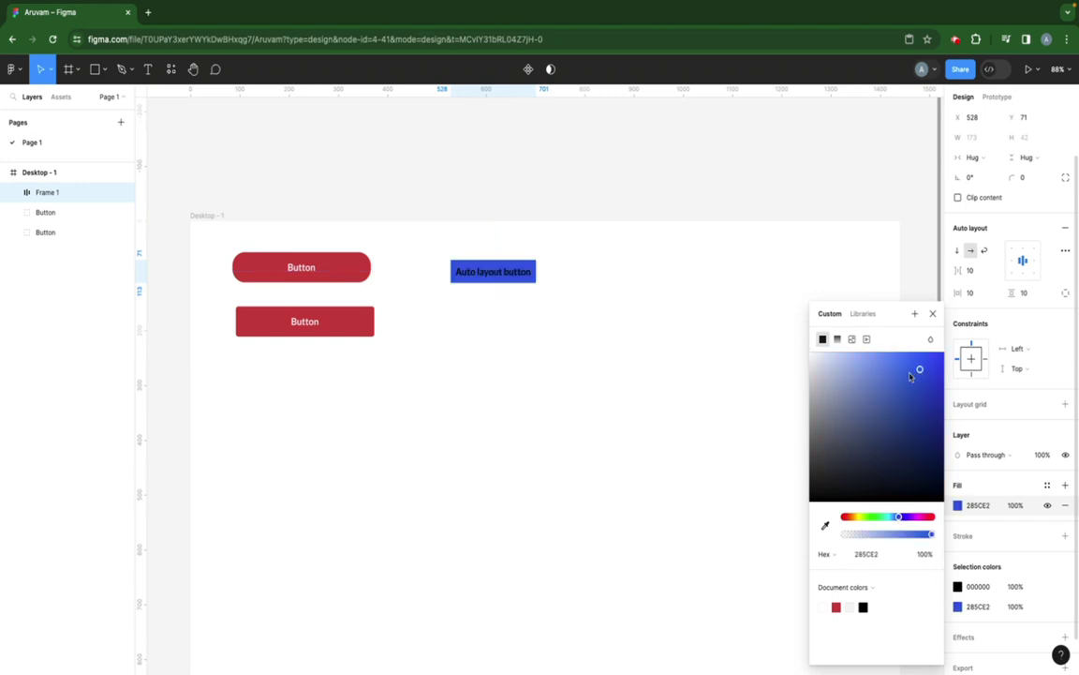
{"action": "left_click", "coordinate": [933, 314]}
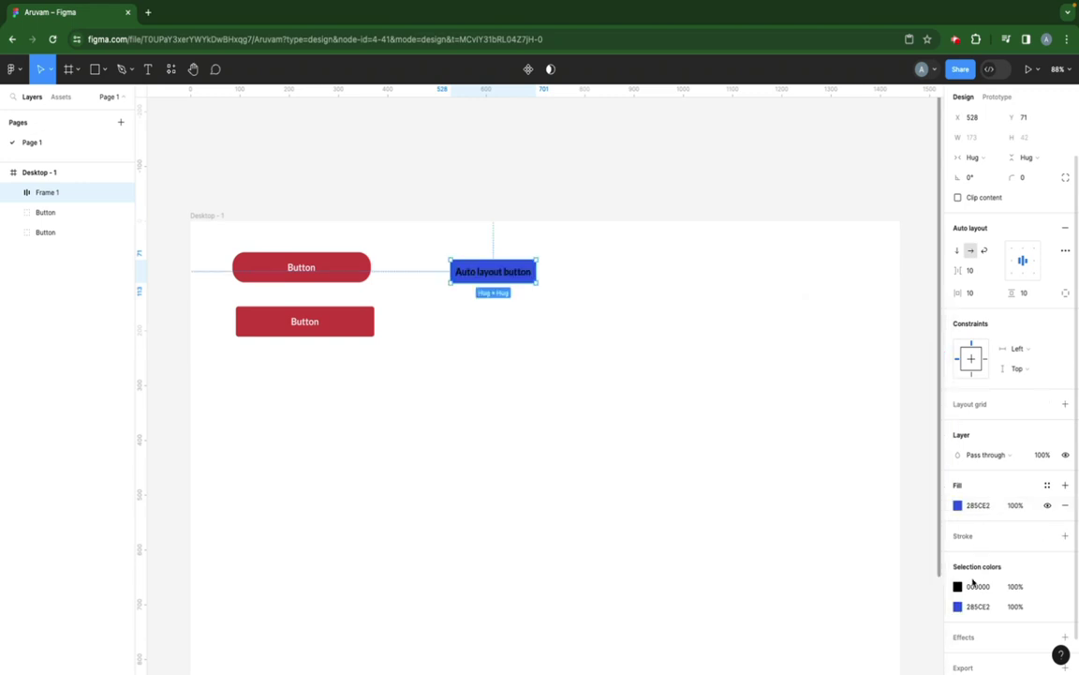
Step: Change the colour of the "Auto layout button" text from the selection colors to white FFFFFF
{"action": "left_click", "coordinate": [958, 587]}
{"action": "left_click_drag", "start_coordinate": [811, 355], "coordinate": [697, 296]}
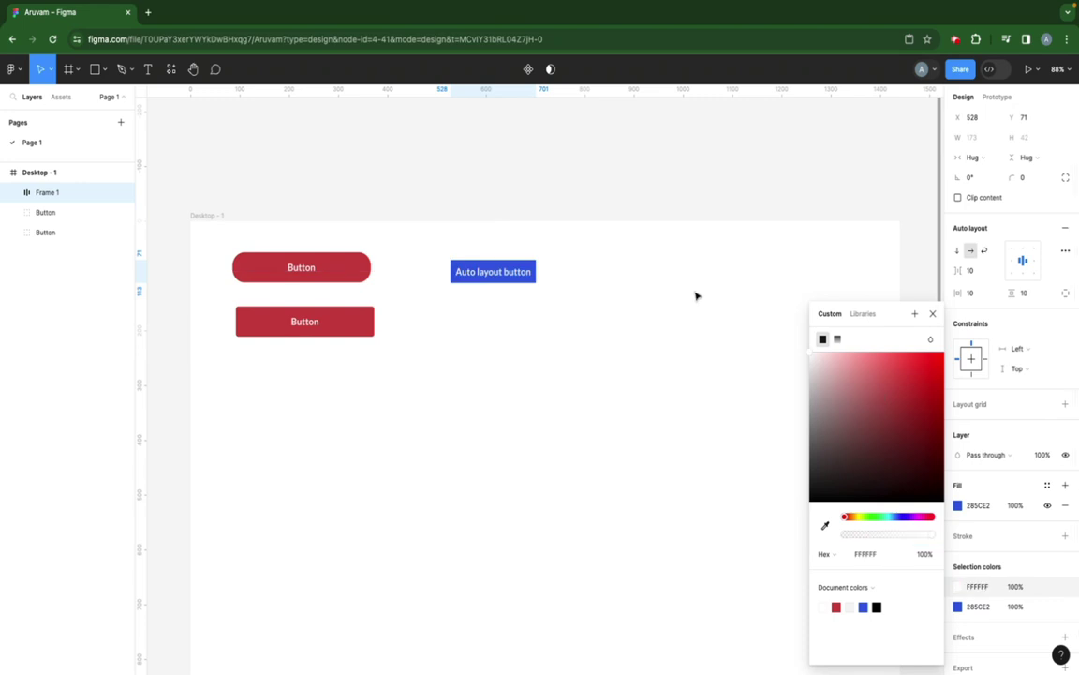
{"action": "left_click", "coordinate": [934, 313]}
Step: Set the corner radius of the blue auto layout frame to 50 and deselect it
{"action": "left_click", "coordinate": [1033, 179]}
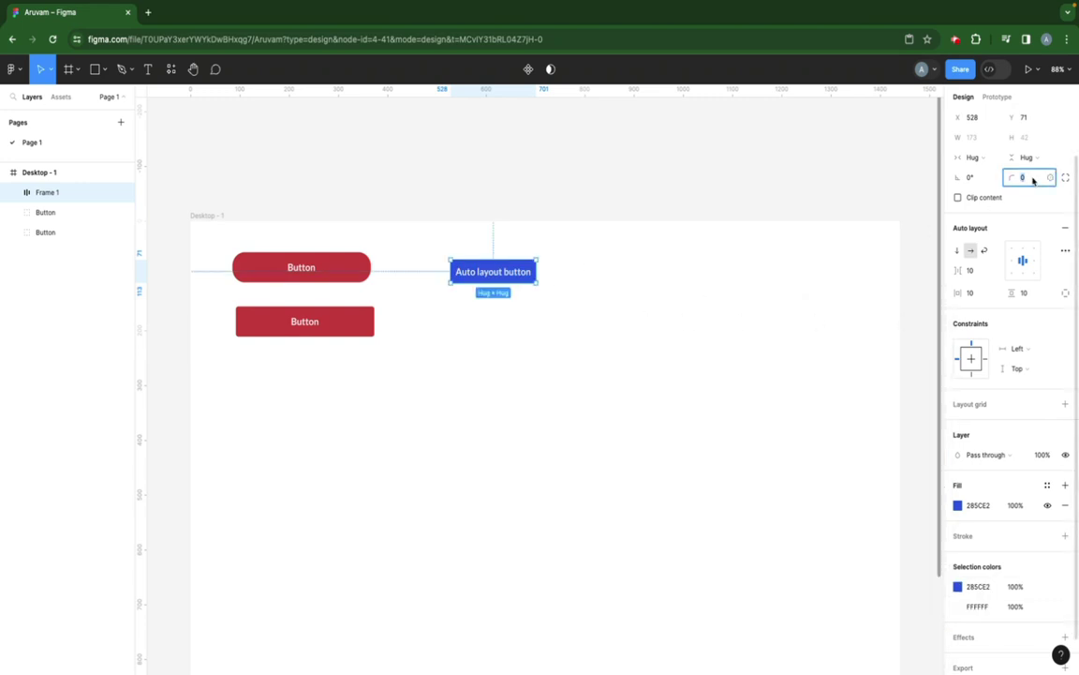
{"action": "type", "text": "5"}
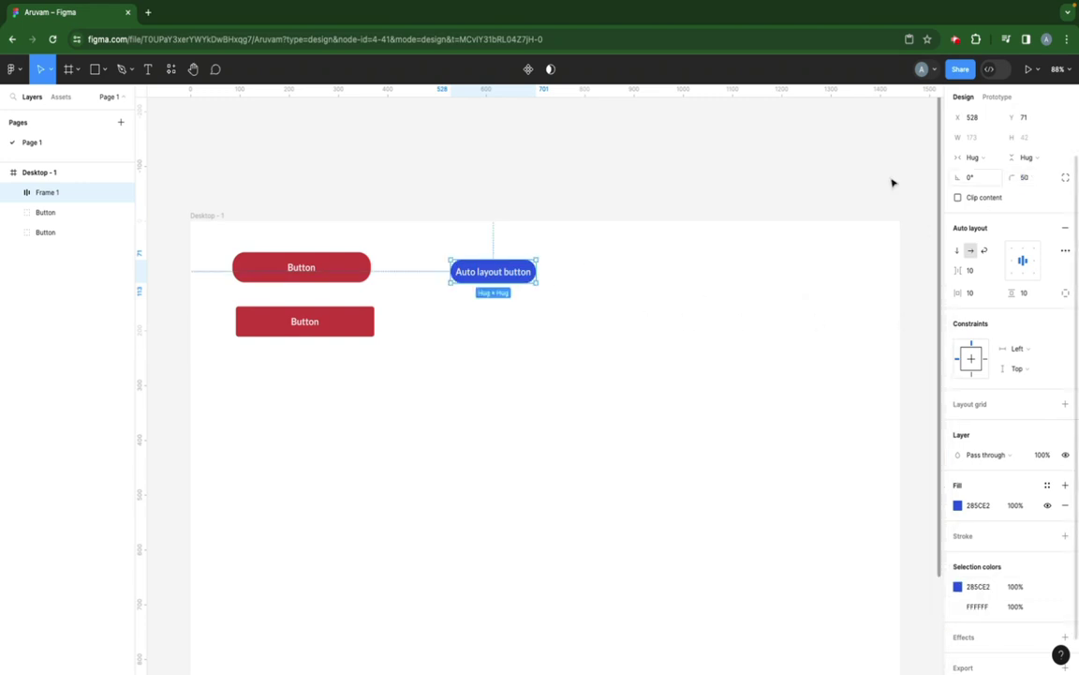
{"action": "left_click", "coordinate": [560, 306]}
Step: Set the horizontal padding of the blue auto layout button to 25
{"action": "left_click", "coordinate": [497, 275]}
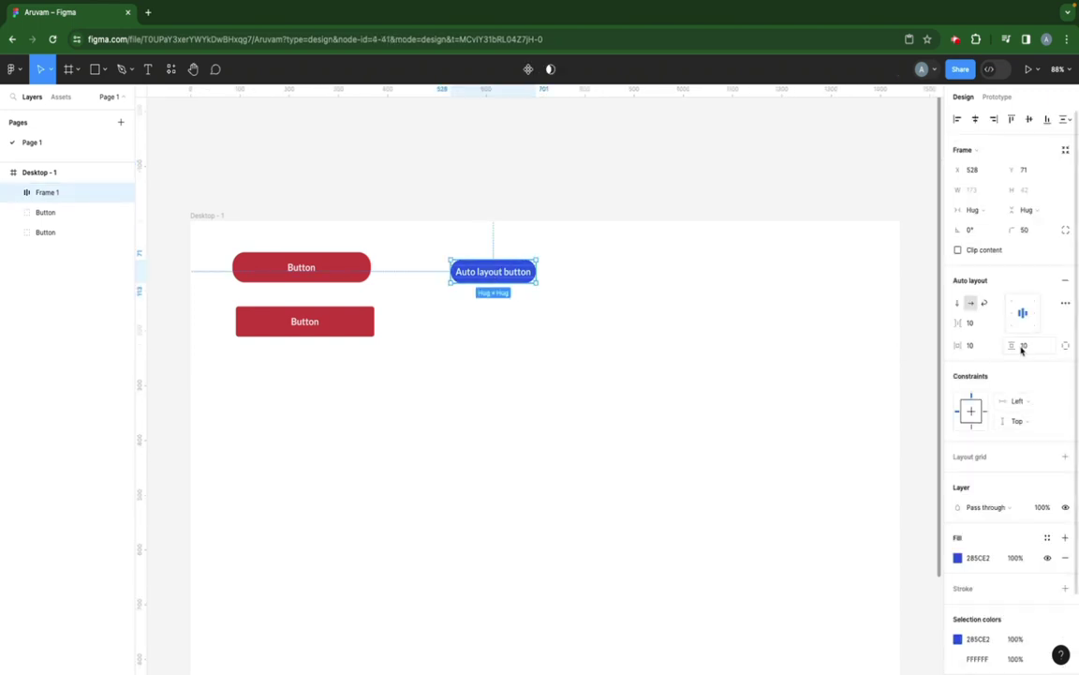
{"action": "left_click", "coordinate": [1029, 346]}
{"action": "left_click", "coordinate": [980, 348]}
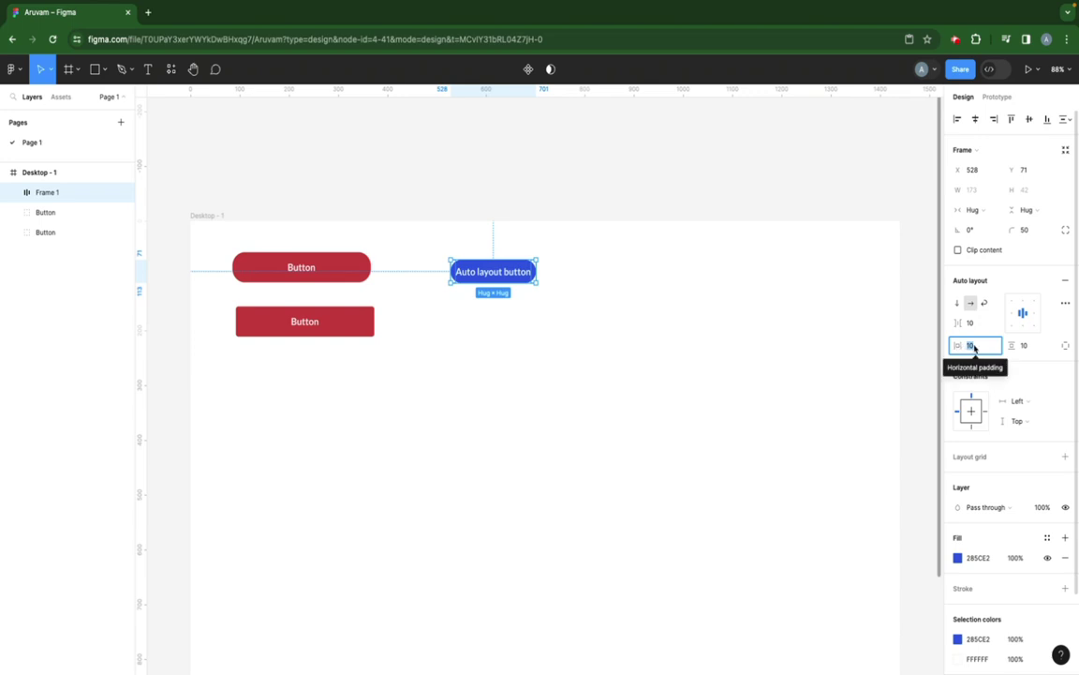
{"action": "type", "text": "25"}
{"action": "key", "text": "Return"}
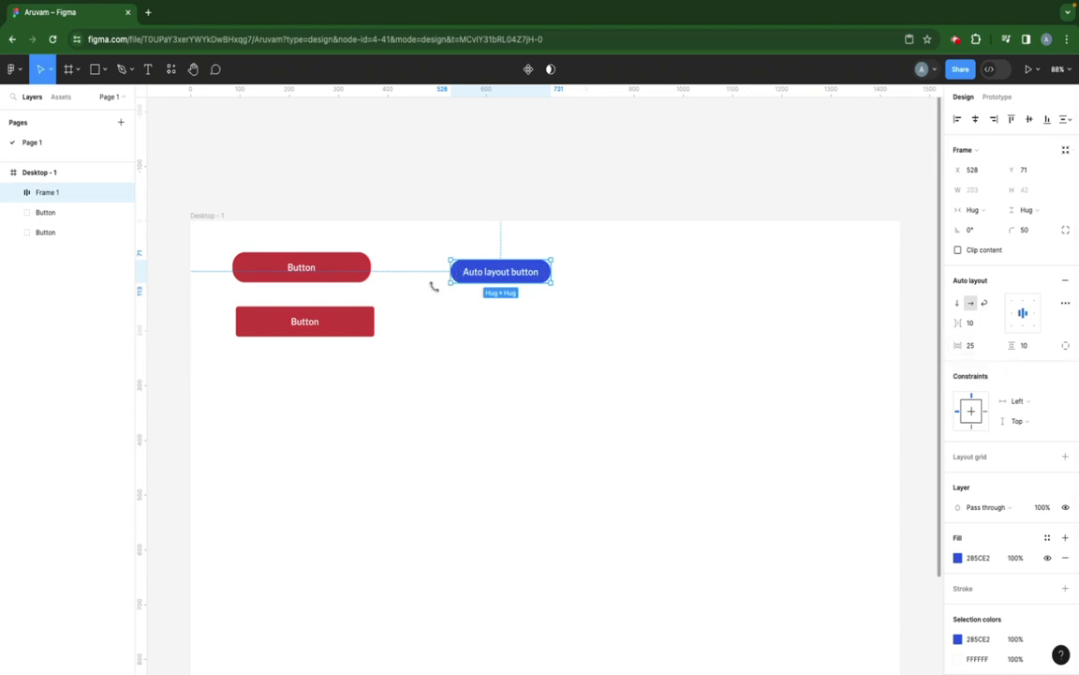
{"action": "left_click", "coordinate": [501, 296]}
{"action": "left_click", "coordinate": [491, 281]}
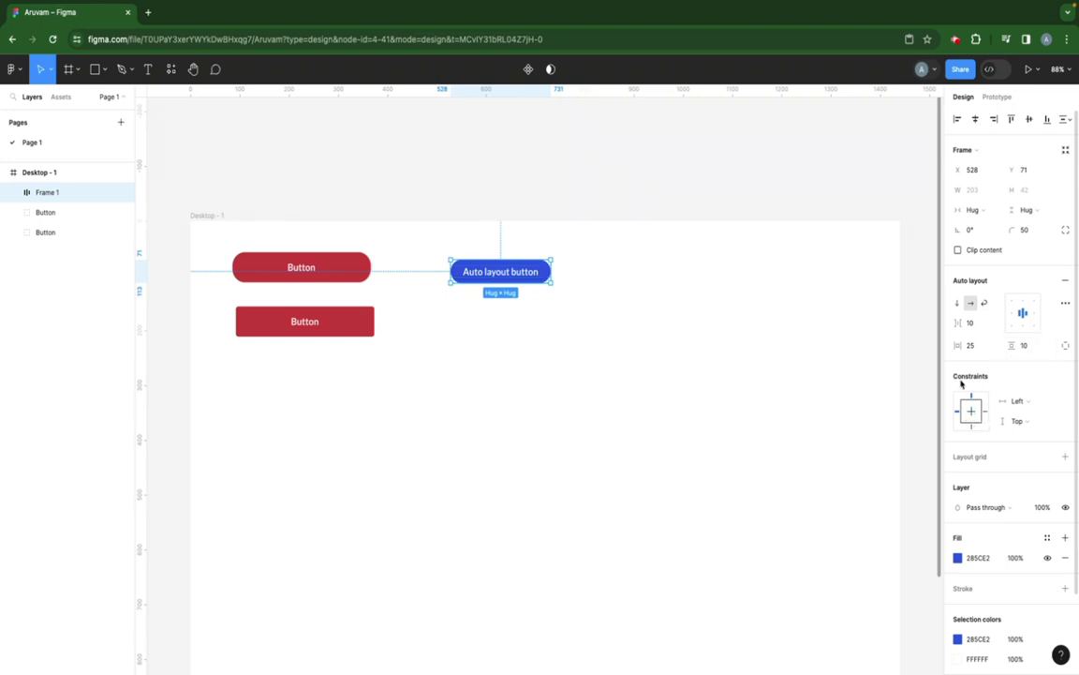
Step: Rename the auto layout frame's layer Frame 1 as "Auto btn 1"
{"action": "scroll", "coordinate": [844, 419], "scroll_direction": "down", "scroll_amount": 1}
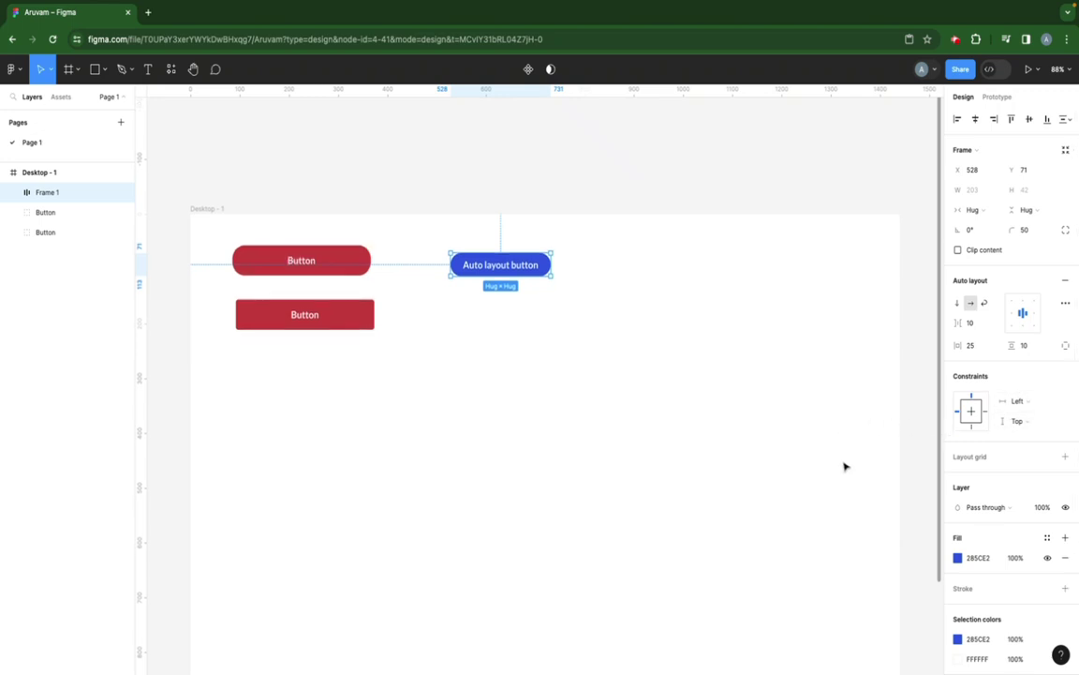
{"action": "scroll", "coordinate": [761, 451], "scroll_direction": "up", "scroll_amount": 1}
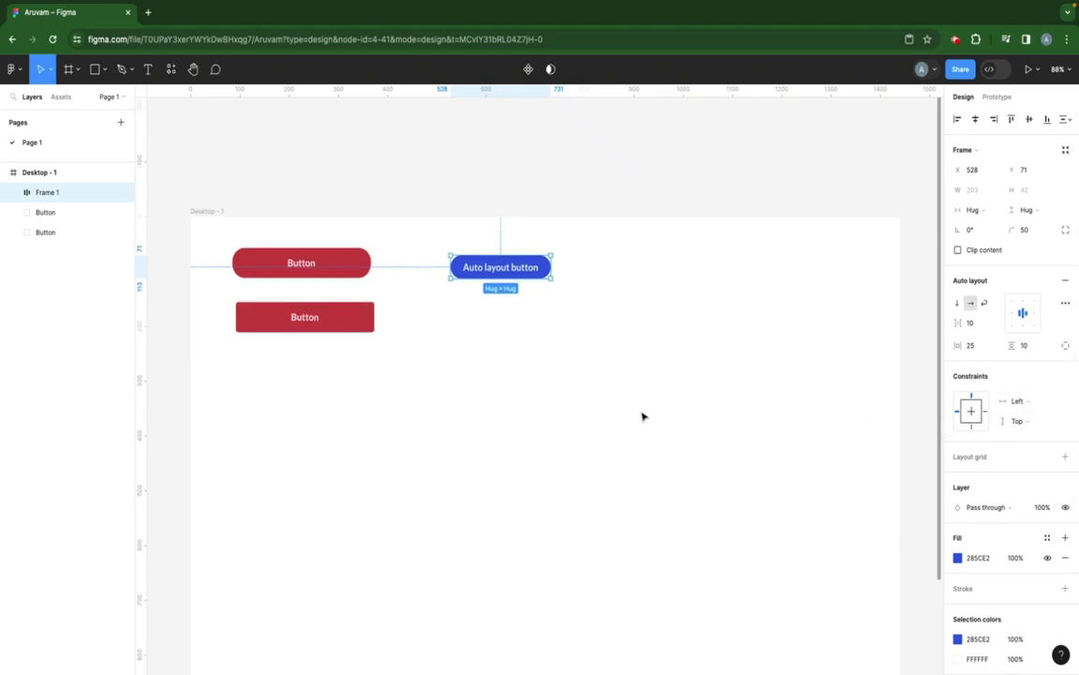
{"action": "double_click", "coordinate": [45, 194]}
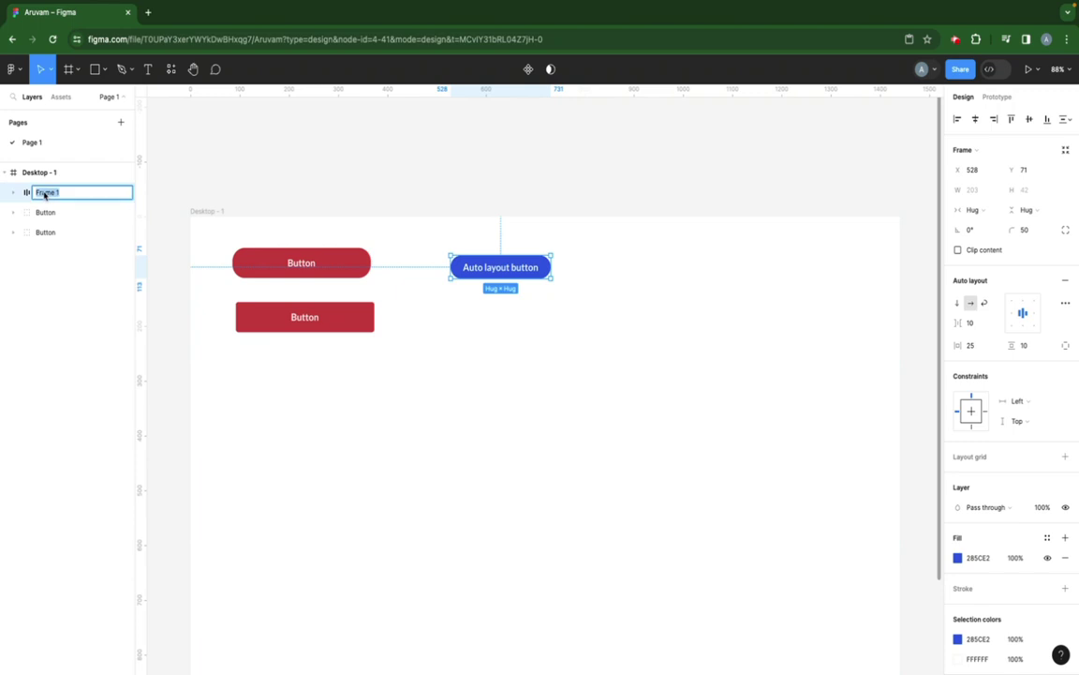
{"action": "type", "text": "Auto btn 1"}
{"action": "key", "text": "Return"}
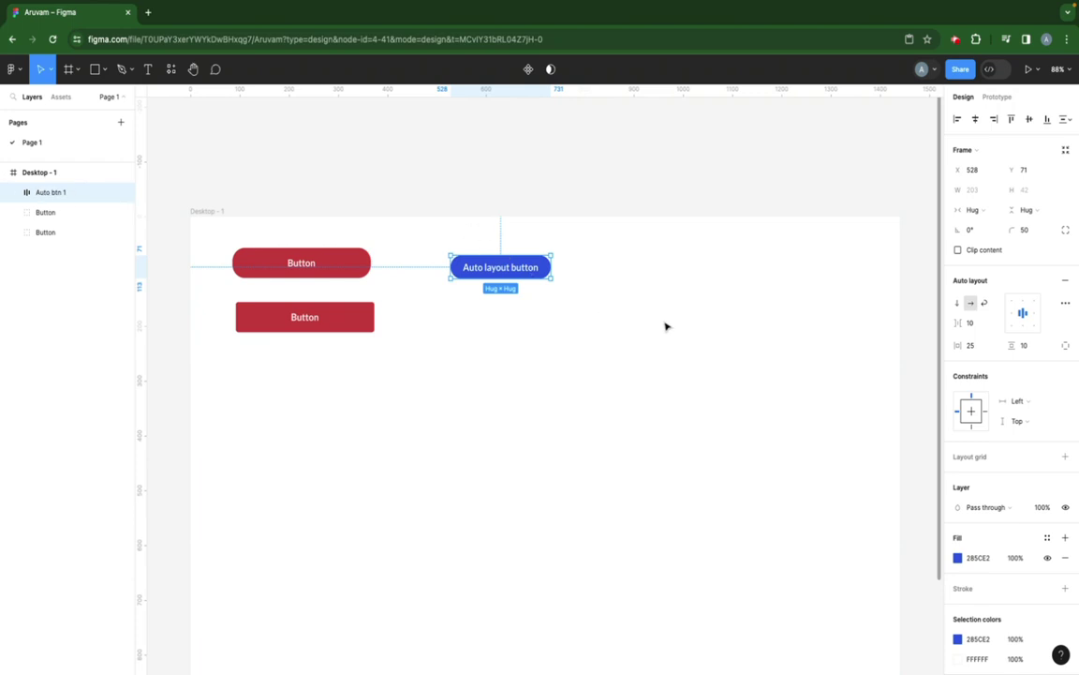
{"action": "left_click", "coordinate": [647, 333]}
Step: Duplicate the blue auto layout button and place the copy 60 px straight below the original, at Y 131
{"action": "left_click", "coordinate": [526, 275]}
{"action": "key", "text": "ctrl+d"}
{"action": "left_click_drag", "start_coordinate": [500, 278], "coordinate": [503, 330]}
{"action": "key", "text": "ctrl+z"}
{"action": "key", "text": "shift+Down"}
{"action": "key", "text": "shift+Down"}
{"action": "key", "text": "shift+Down"}
{"action": "key", "text": "shift+Down"}
{"action": "key", "text": "shift+Down"}
{"action": "key", "text": "shift+Down"}
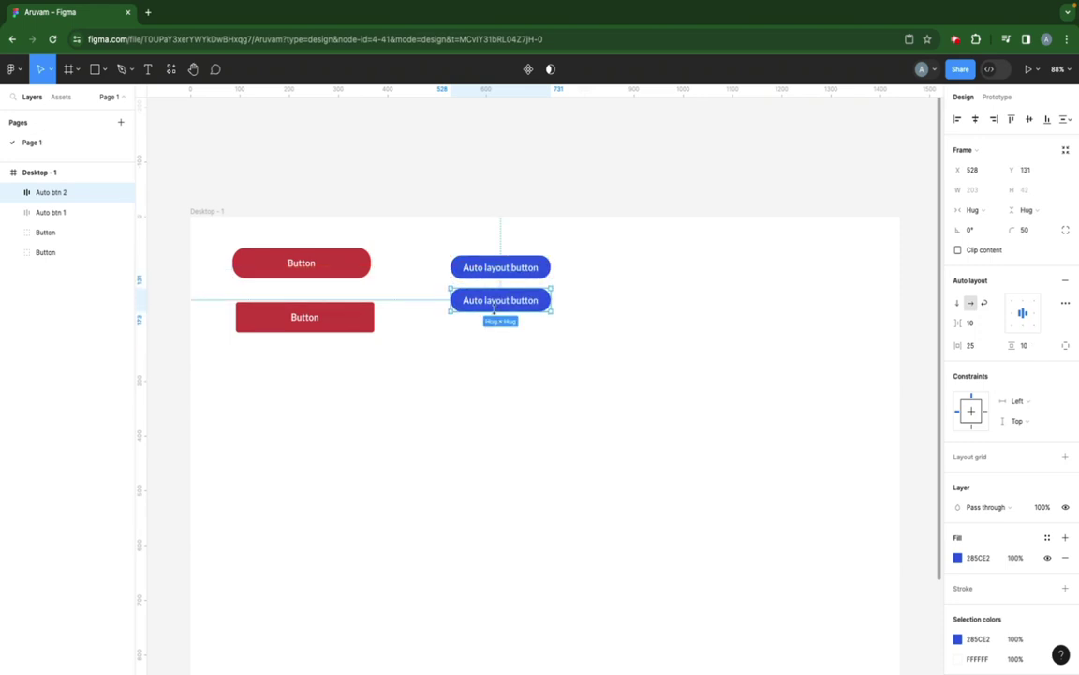
Step: Extend the duplicated blue button's label to read "Auto layout button style 1"
{"action": "double_click", "coordinate": [459, 300]}
{"action": "left_click_drag", "start_coordinate": [459, 300], "coordinate": [541, 299]}
{"action": "type", "text": "sty"}
{"action": "key", "text": "BackSpace"}
{"action": "type", "text": "l"}
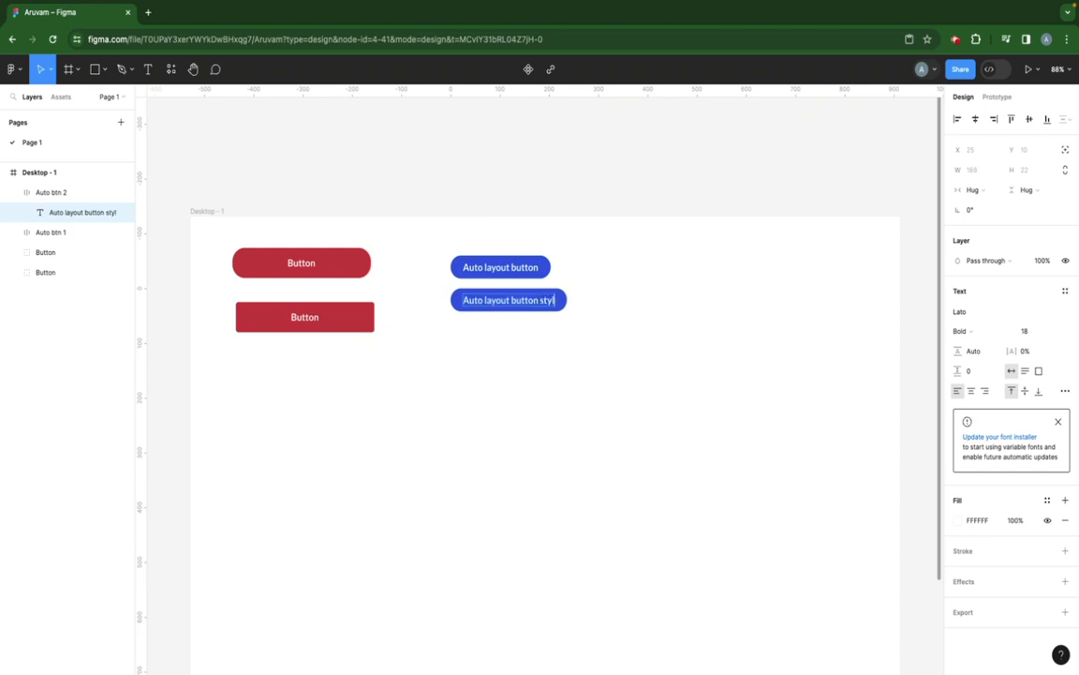
{"action": "type", "text": "e 1"}
{"action": "key", "text": "Escape"}
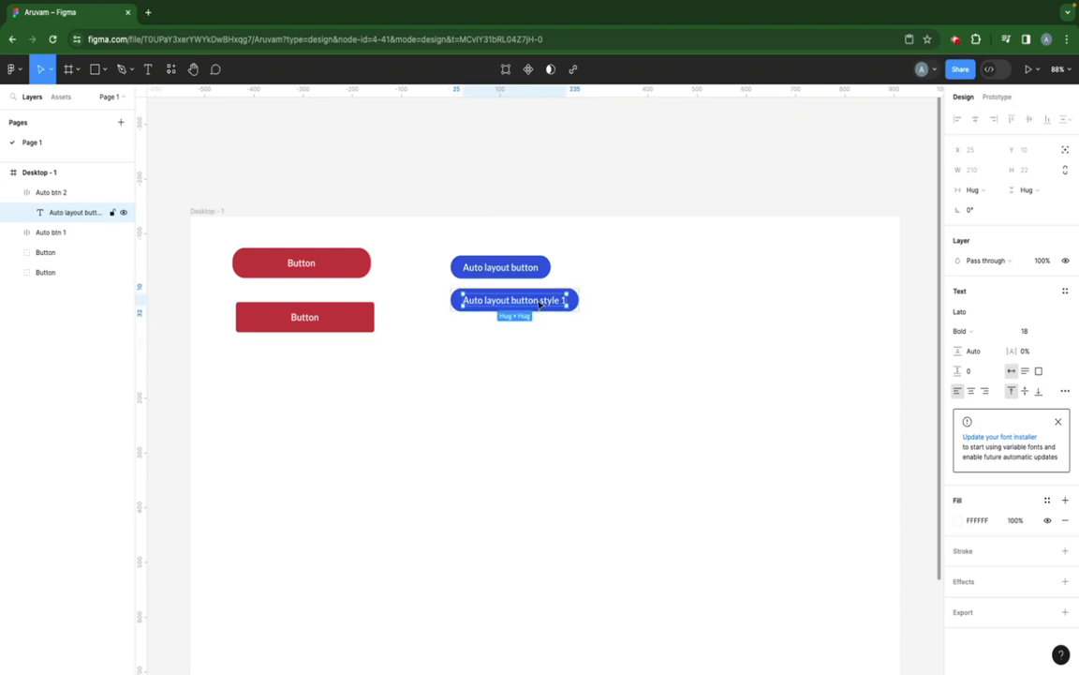
Step: Move the "Auto layout button style 1" button so that it sits centred beneath the first blue button
{"action": "left_click", "coordinate": [538, 333]}
{"action": "left_click", "coordinate": [544, 308]}
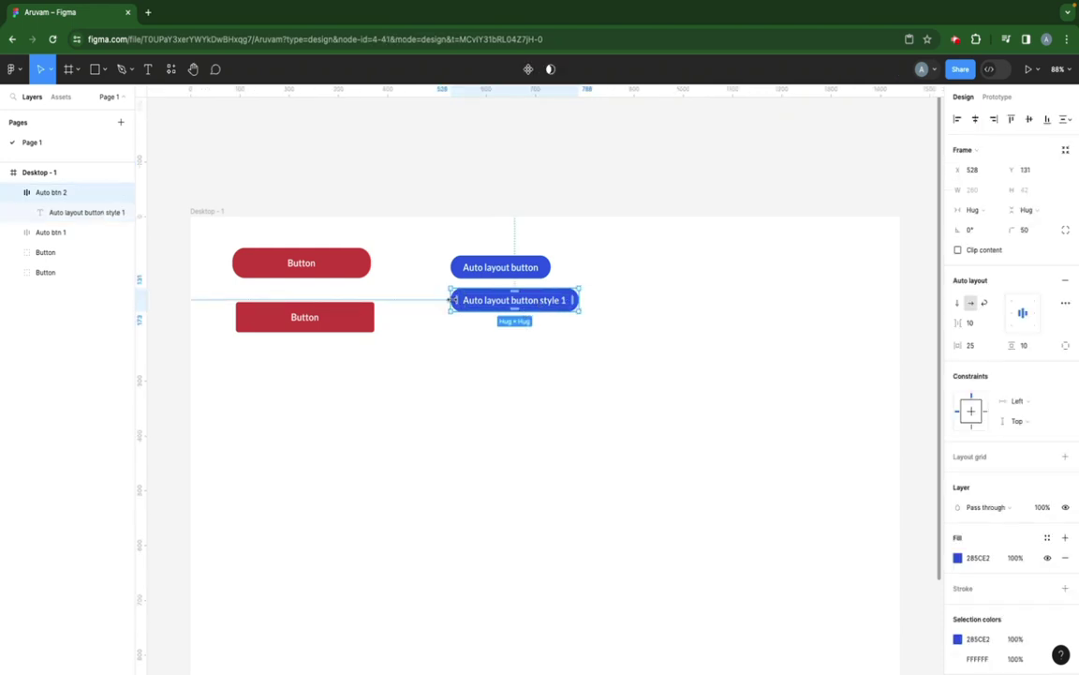
{"action": "left_click_drag", "start_coordinate": [544, 307], "coordinate": [511, 315]}
{"action": "left_click", "coordinate": [501, 334]}
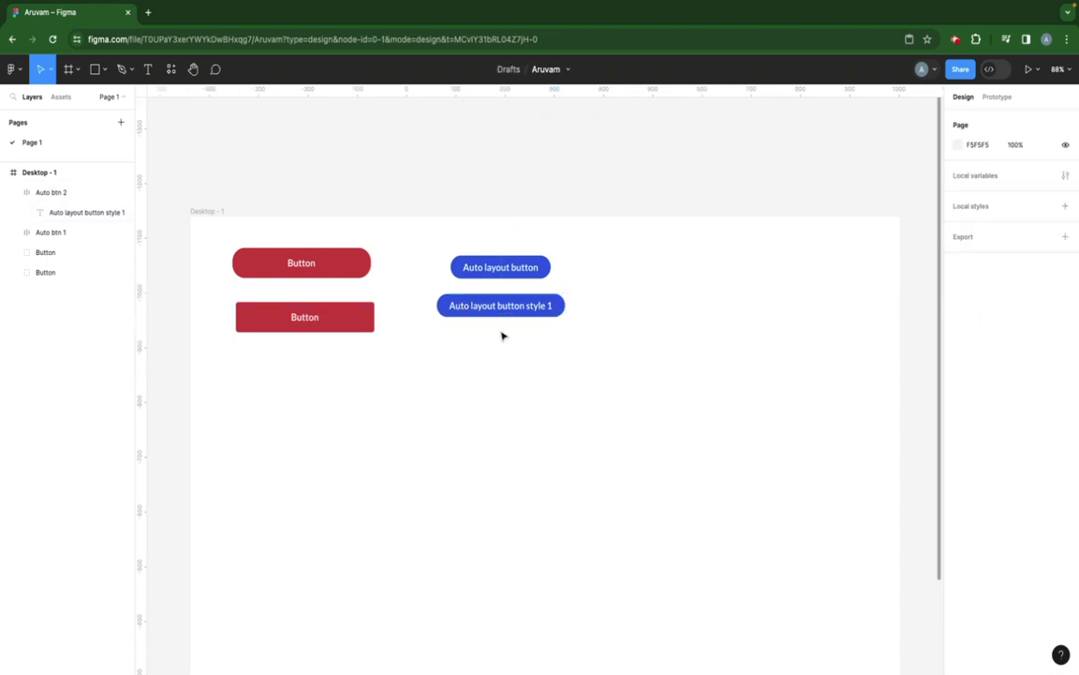
Step: Change the rounded red button's label to "Button one" and centre the text horizontally on its rectangle
{"action": "double_click", "coordinate": [308, 269]}
{"action": "double_click", "coordinate": [304, 266]}
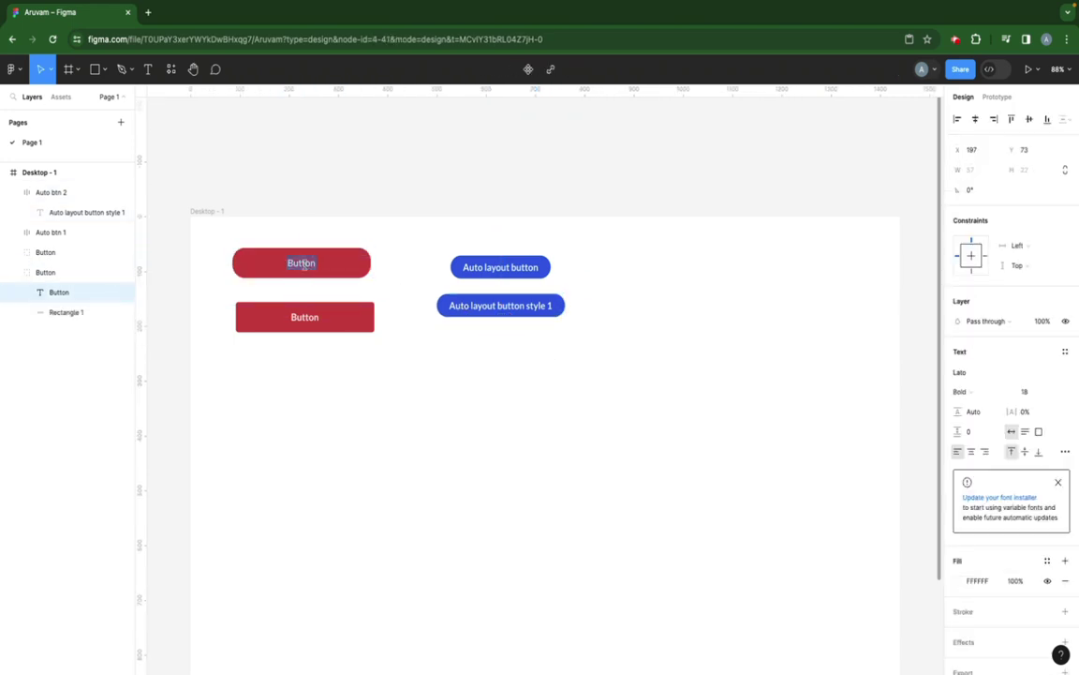
{"action": "key", "text": "Right"}
{"action": "key", "text": "Escape"}
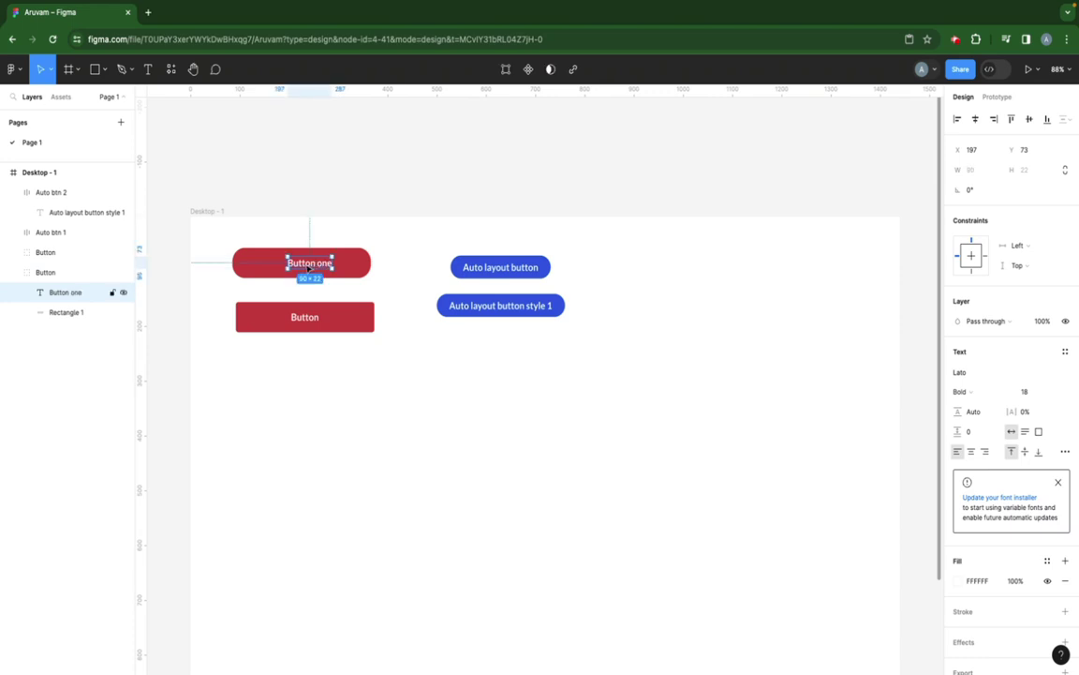
{"action": "left_click", "coordinate": [251, 267], "text": "shift"}
{"action": "left_click", "coordinate": [977, 120]}
{"action": "left_click", "coordinate": [529, 343]}
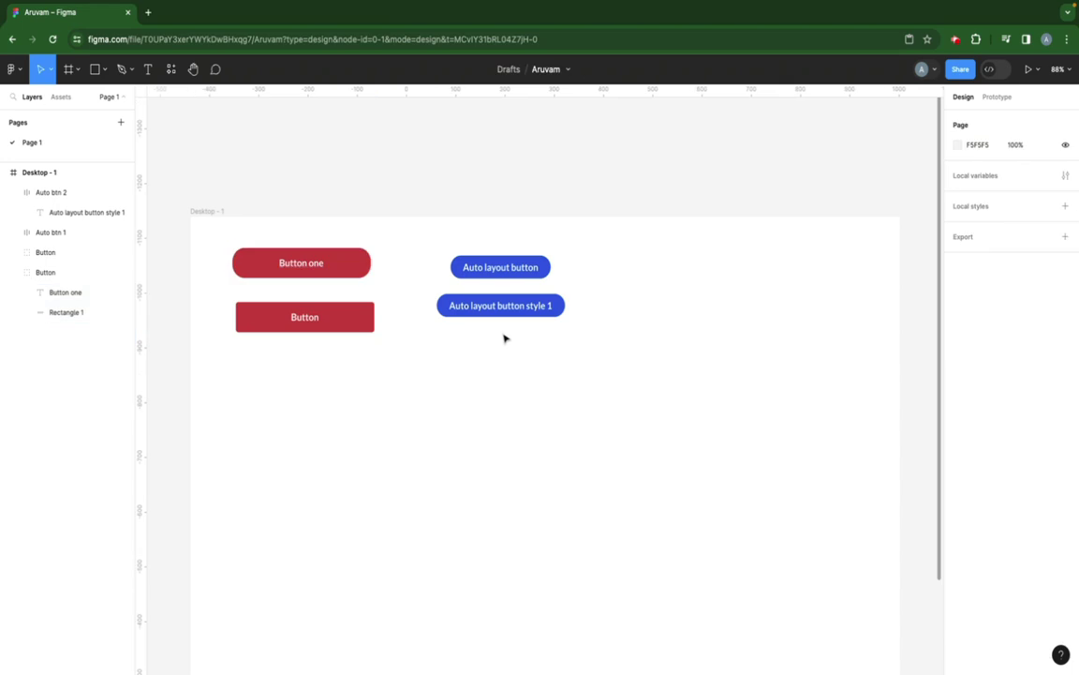
{"action": "left_click", "coordinate": [551, 307]}
{"action": "left_click", "coordinate": [494, 274], "text": "shift"}
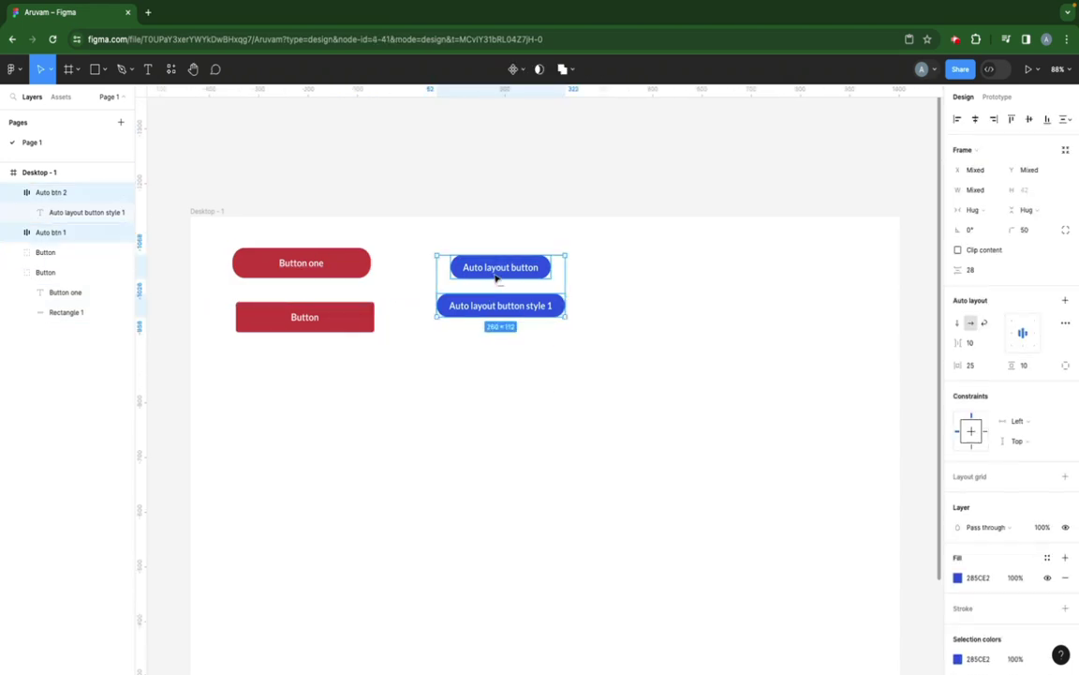
{"action": "left_click", "coordinate": [486, 354]}
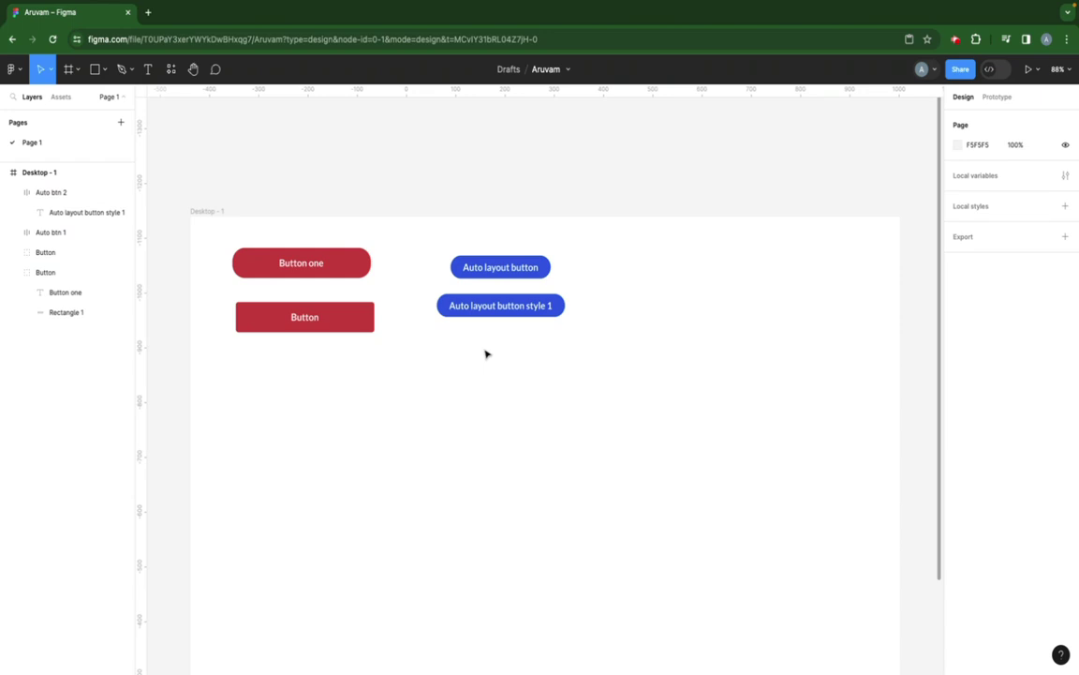
{"action": "scroll", "coordinate": [487, 354], "scroll_direction": "down", "scroll_amount": 2}
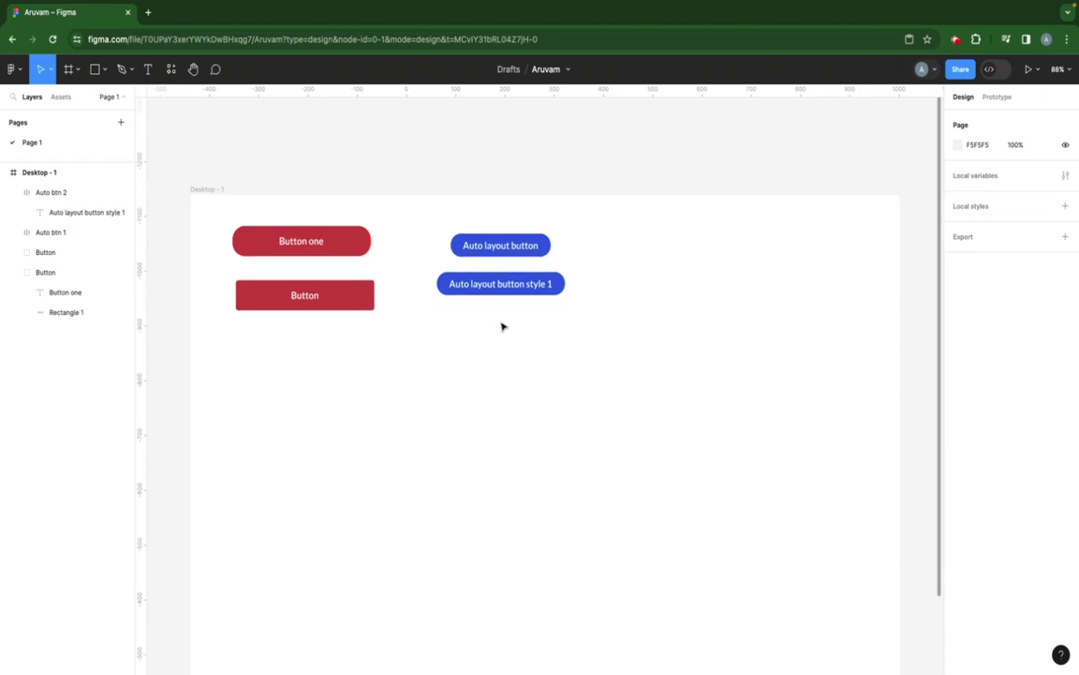
{"action": "scroll", "coordinate": [322, 332], "scroll_direction": "down", "scroll_amount": 2}
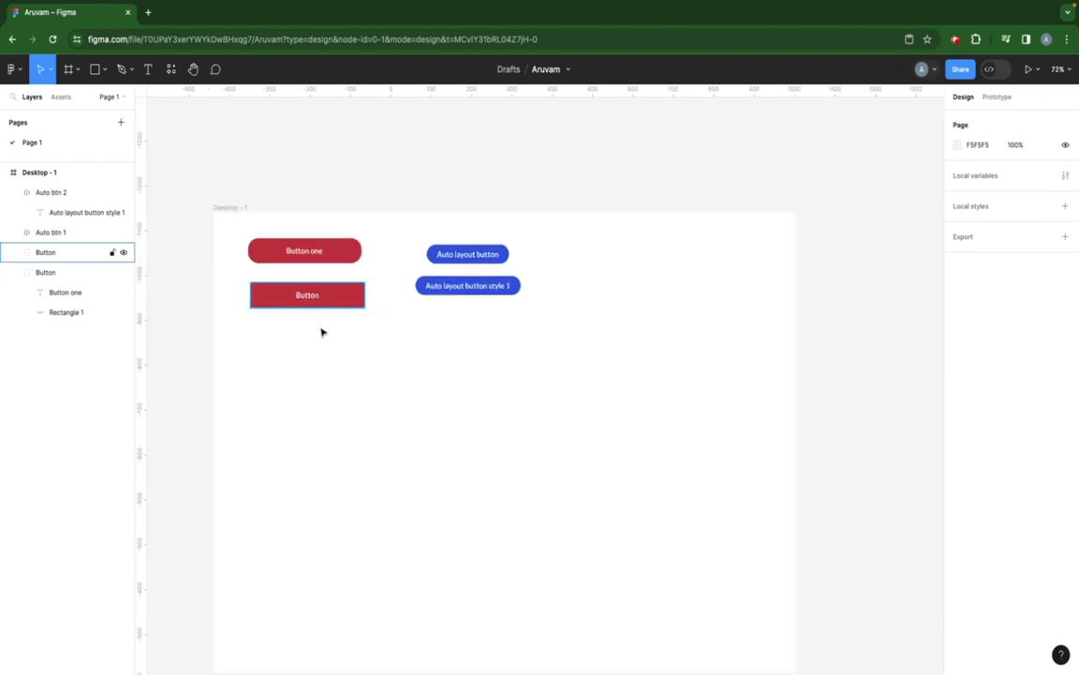
Step: Run the Avatars plugin to make a 100 × 100 circular photo avatar and move it beneath the blue buttons
{"action": "left_click", "coordinate": [11, 68]}
{"action": "mouse_move", "coordinate": [72, 251]}
{"action": "left_click", "coordinate": [150, 279]}
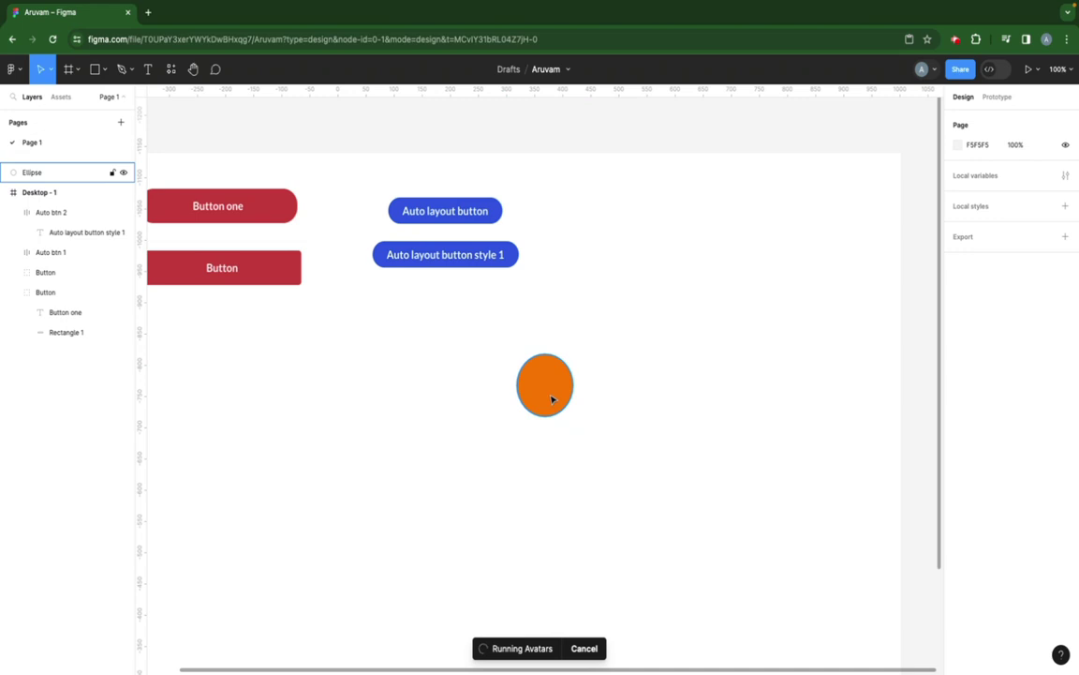
{"action": "left_click_drag", "start_coordinate": [547, 378], "coordinate": [427, 396]}
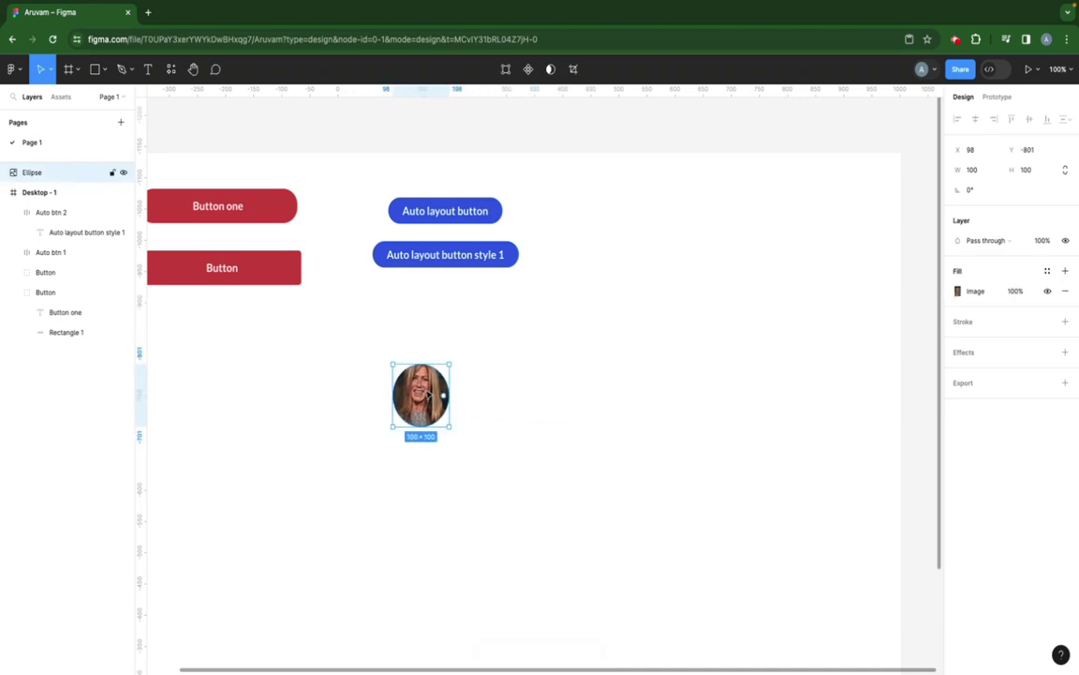
Step: Duplicate the avatar into a horizontal row of five with gaps of about 6 px
{"action": "key", "text": "ctrl+d"}
{"action": "left_click_drag", "start_coordinate": [427, 396], "coordinate": [487, 397]}
{"action": "key", "text": "ctrl+d"}
{"action": "key", "text": "ctrl+d"}
{"action": "key", "text": "ctrl+d"}
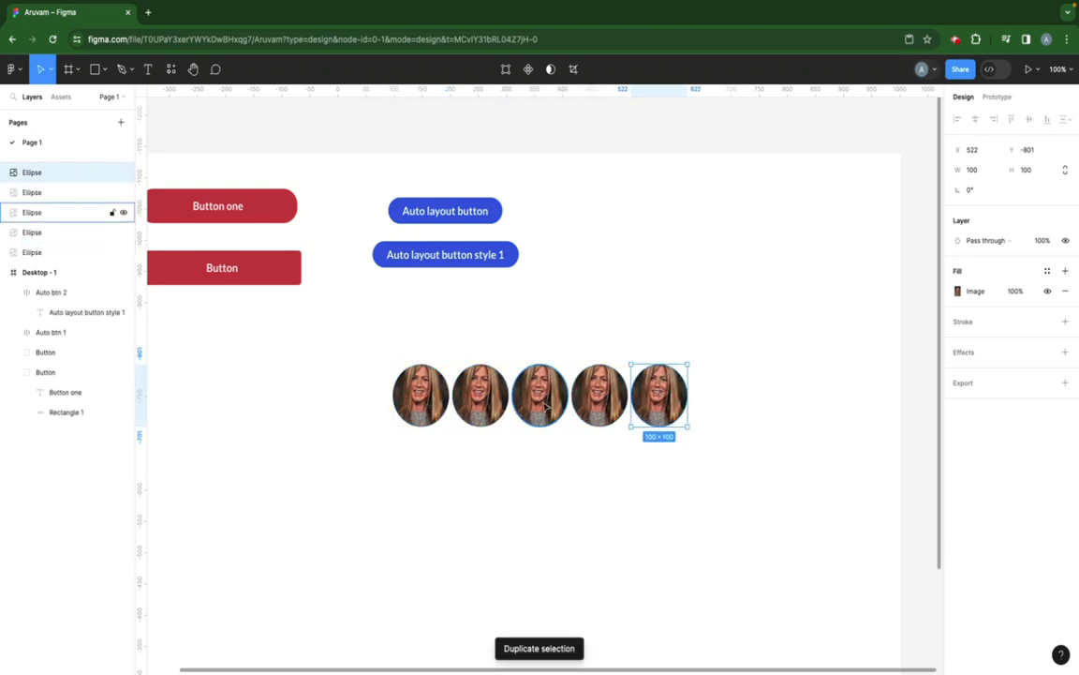
Step: Select all five avatars and wrap them in an auto layout frame
{"action": "left_click_drag", "start_coordinate": [353, 339], "coordinate": [717, 458]}
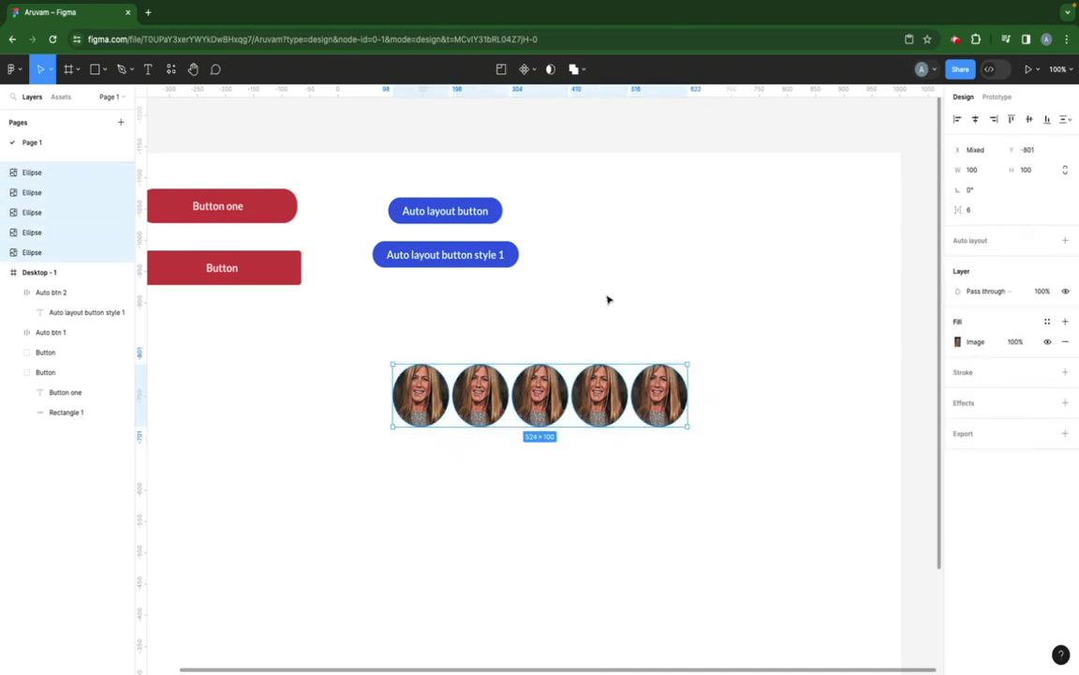
{"action": "right_click", "coordinate": [545, 392]}
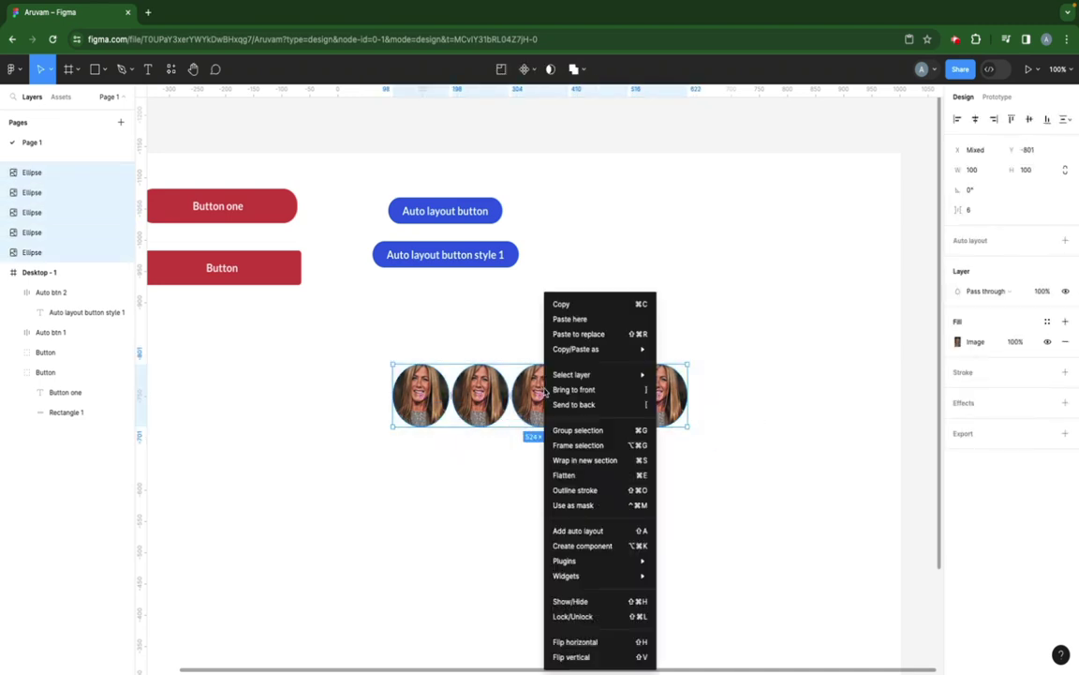
{"action": "left_click", "coordinate": [607, 529]}
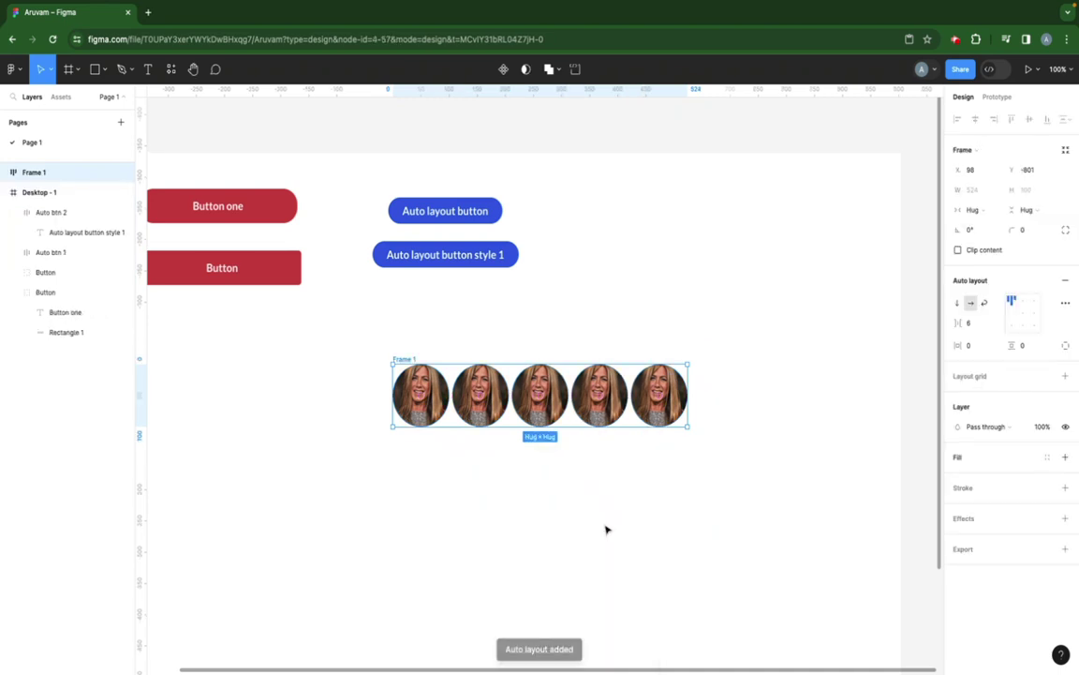
Step: Increase the horizontal gap between the avatars in the auto layout frame to 15
{"action": "left_click", "coordinate": [969, 324]}
{"action": "key", "text": "Up"}
{"action": "key", "text": "Up"}
{"action": "key", "text": "Up"}
{"action": "key", "text": "Up"}
{"action": "key", "text": "Up"}
{"action": "key", "text": "Up"}
{"action": "key", "text": "Up"}
{"action": "key", "text": "Up"}
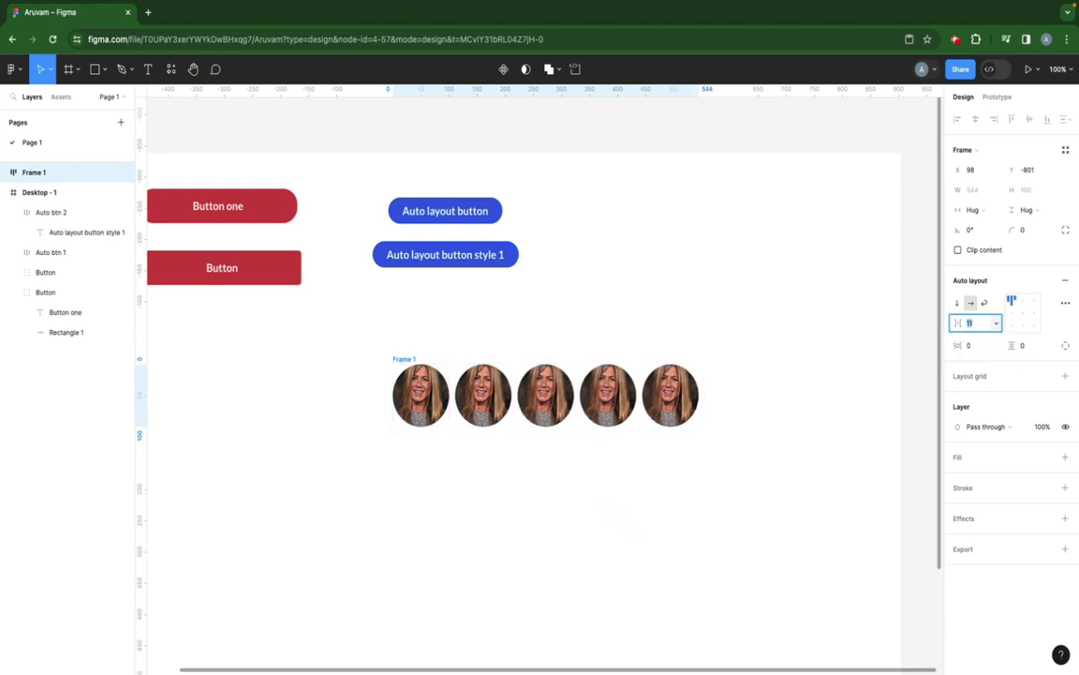
{"action": "key", "text": "Up"}
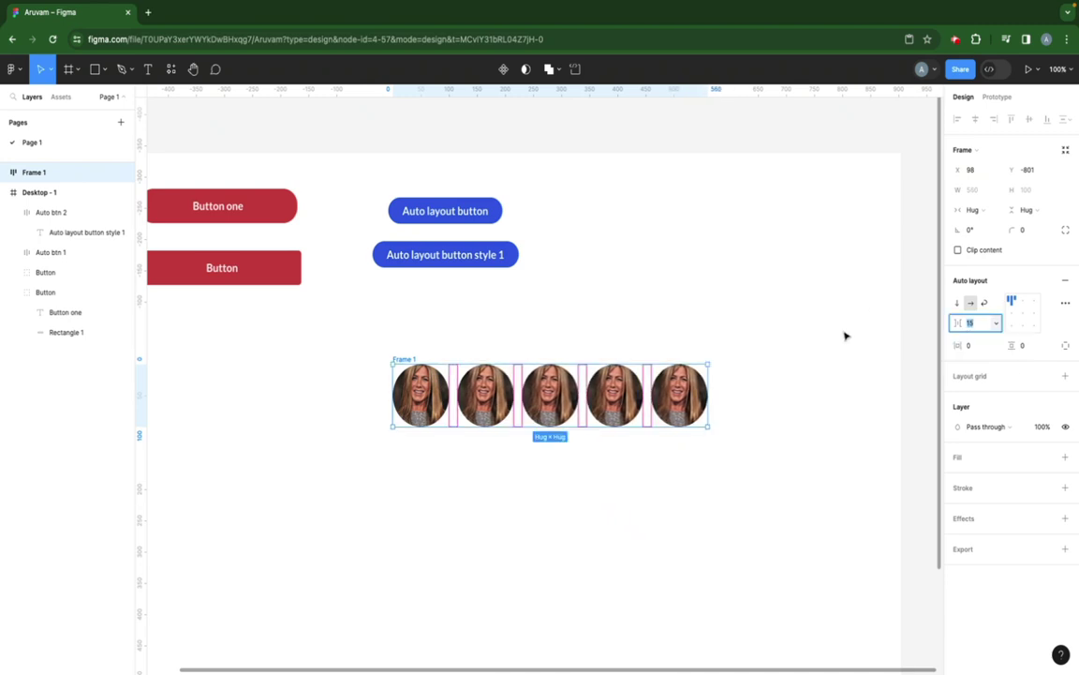
Step: Set the avatar frame's horizontal gap to Auto and narrow the frame to about 283 wide
{"action": "left_click", "coordinate": [996, 324]}
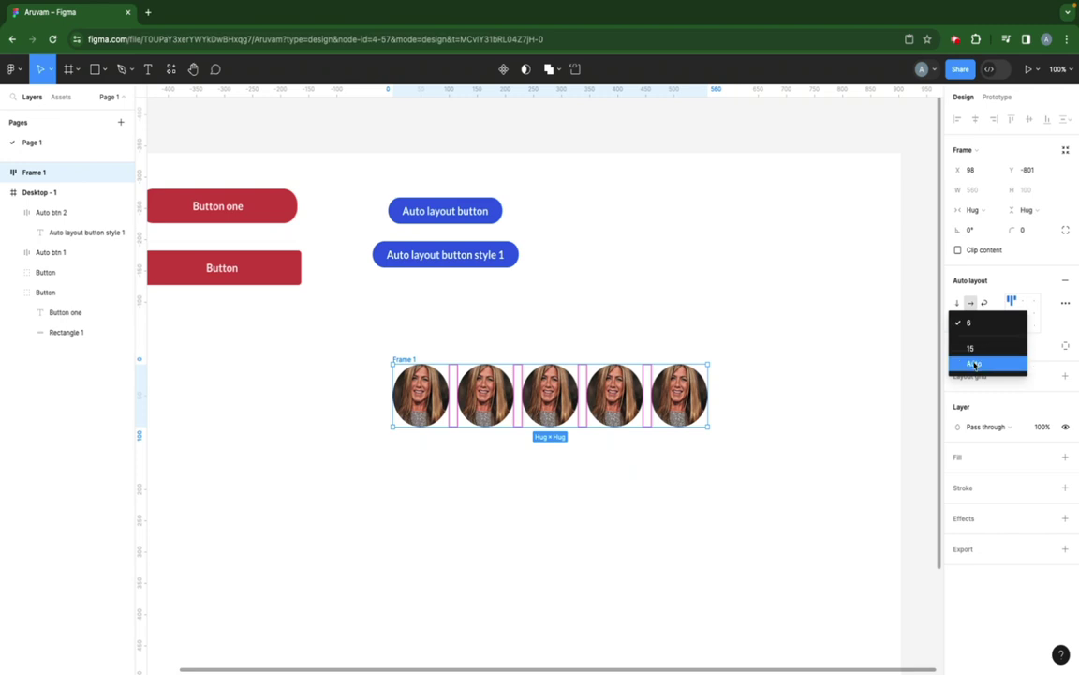
{"action": "left_click", "coordinate": [976, 364]}
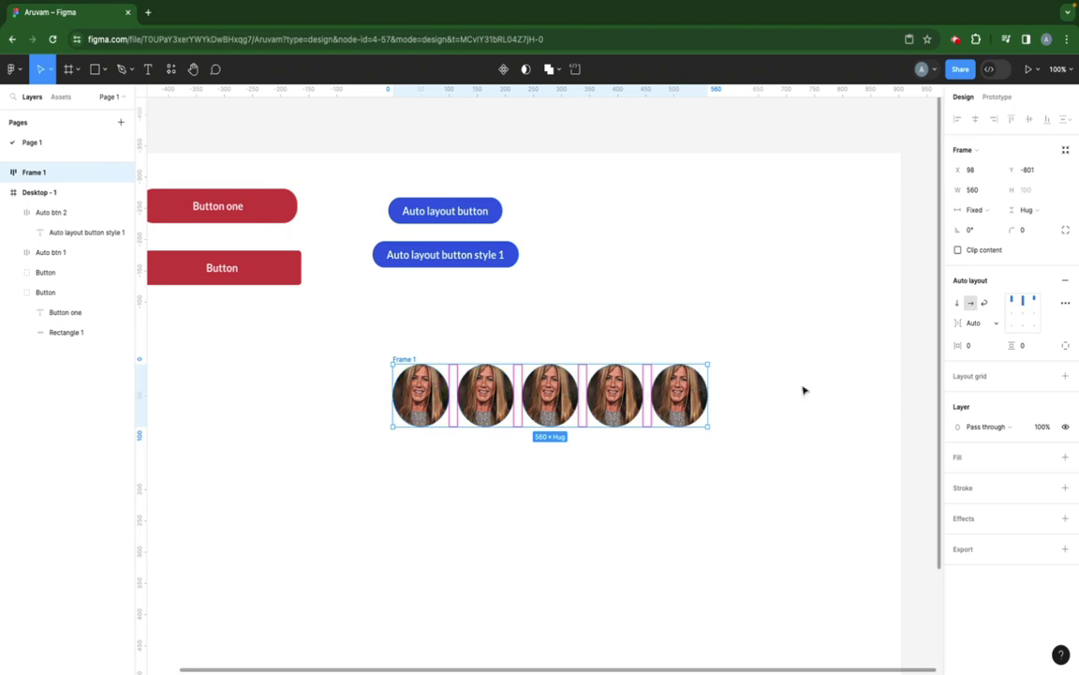
{"action": "left_click", "coordinate": [999, 324]}
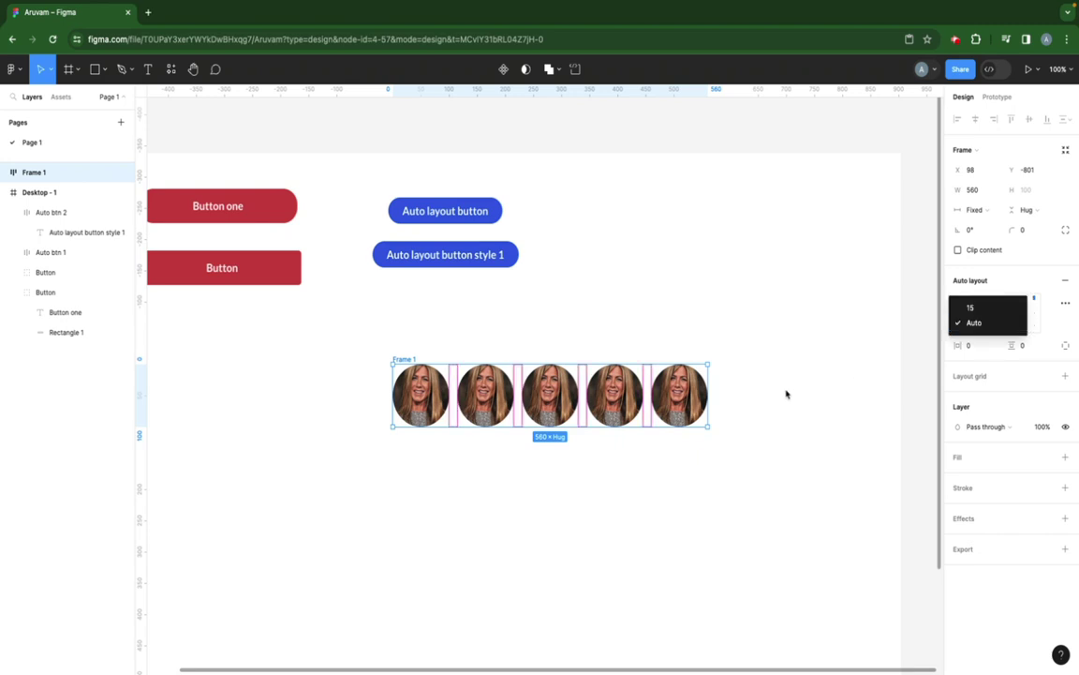
{"action": "left_click_drag", "start_coordinate": [708, 394], "coordinate": [553, 395]}
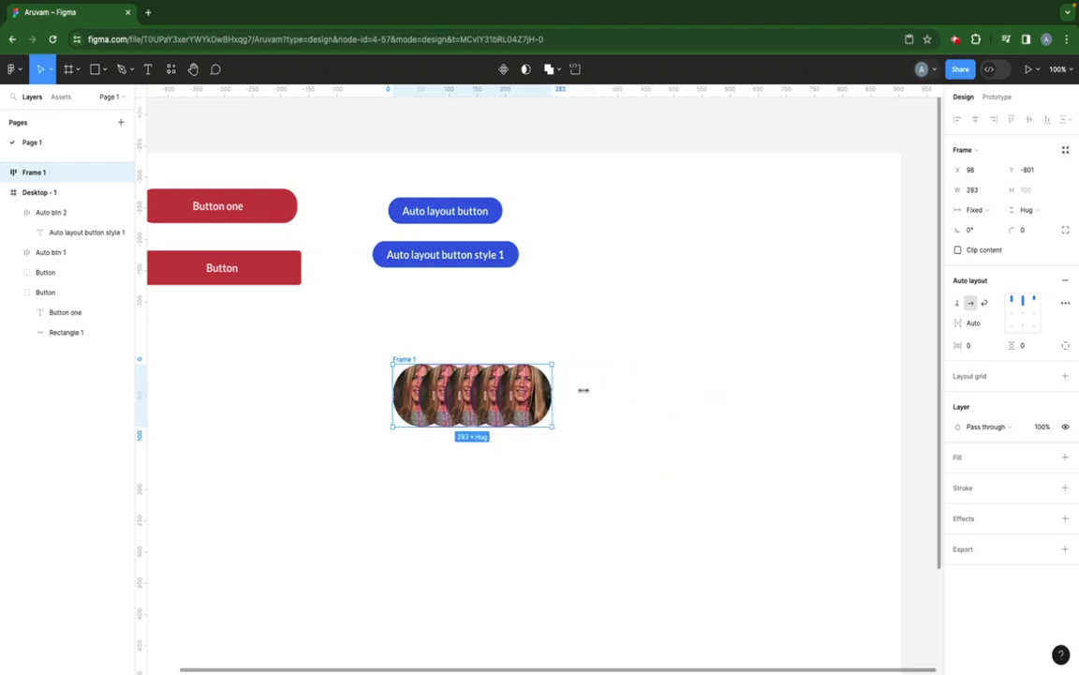
{"action": "left_click", "coordinate": [513, 434]}
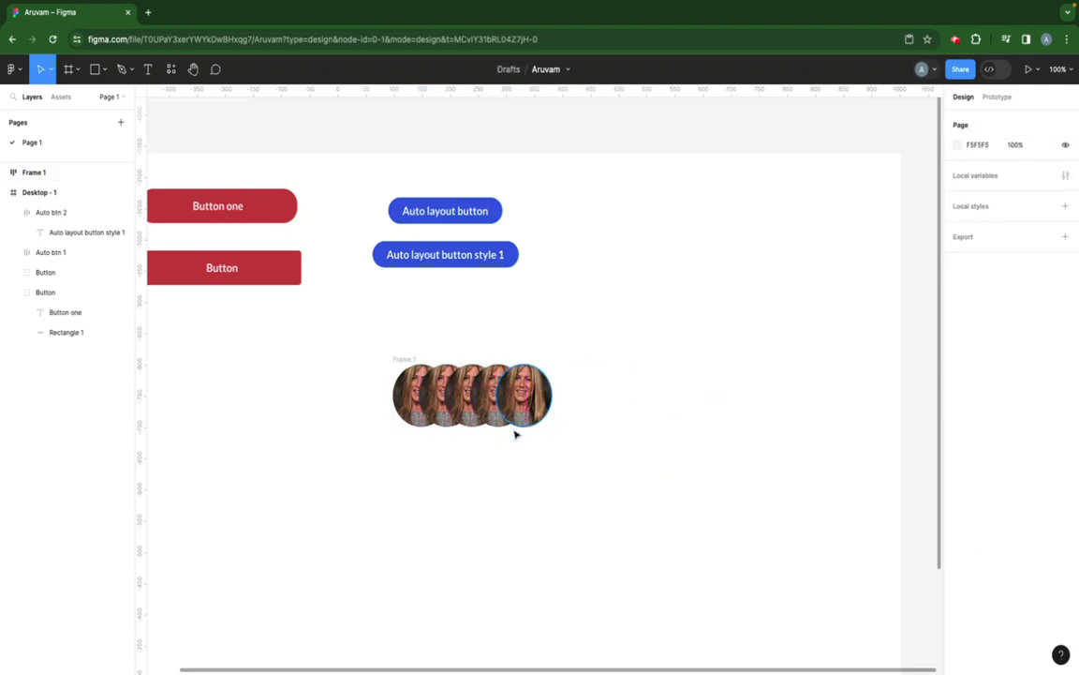
Step: Try First on top canvas stacking for the avatar frame and restore Last on top
{"action": "left_click", "coordinate": [399, 367]}
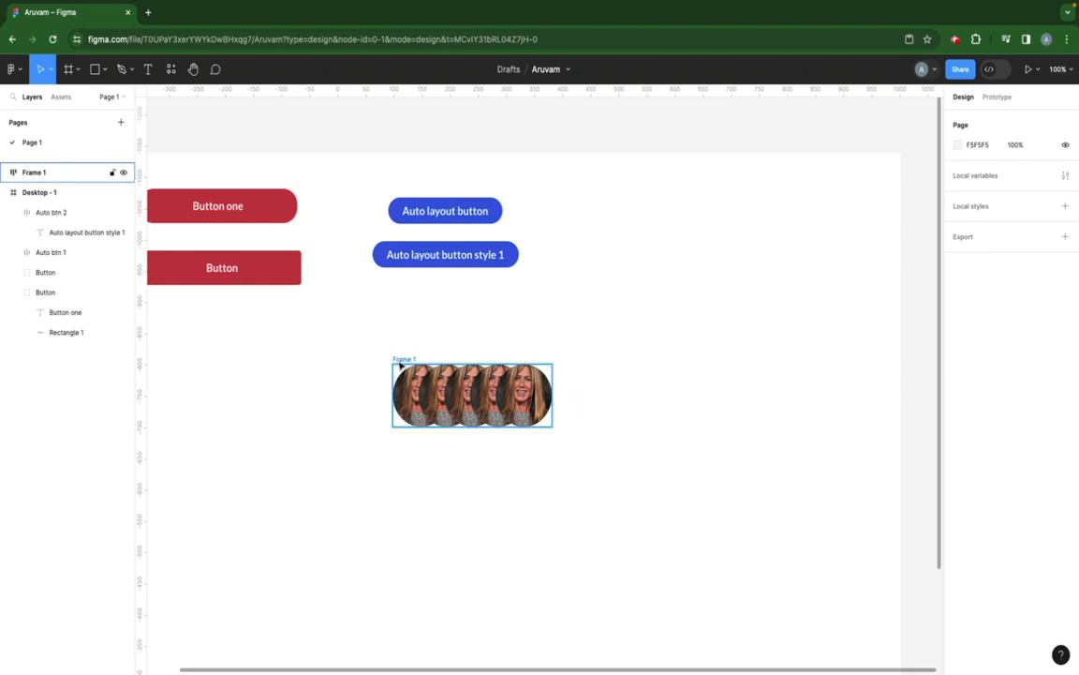
{"action": "left_click", "coordinate": [405, 362]}
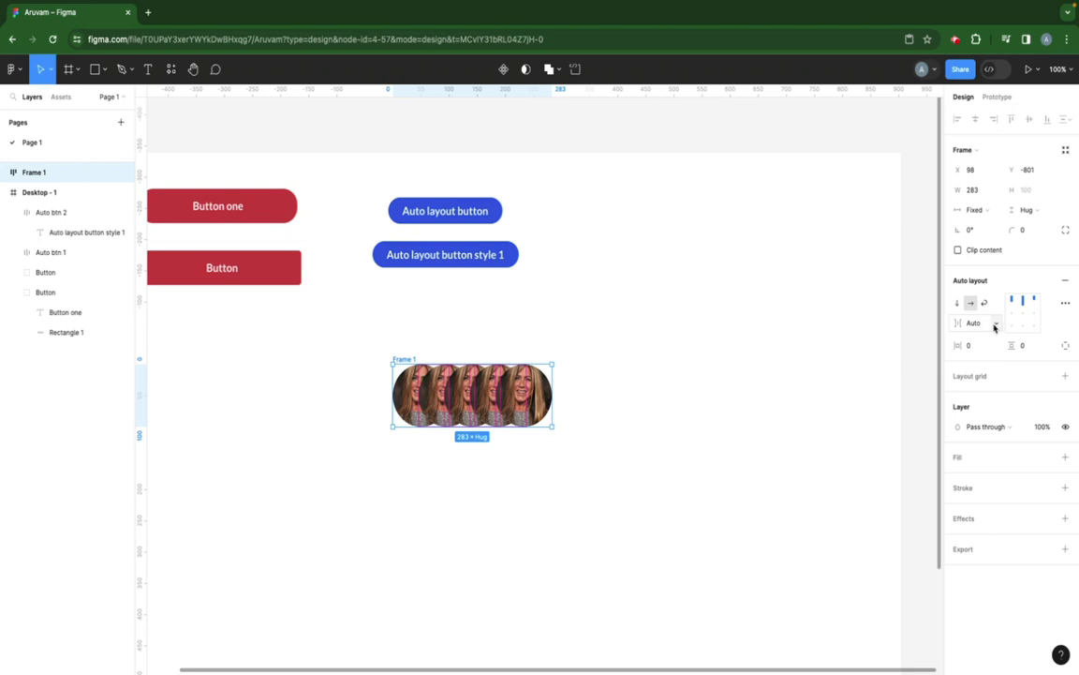
{"action": "left_click", "coordinate": [1065, 305]}
{"action": "left_click", "coordinate": [911, 429]}
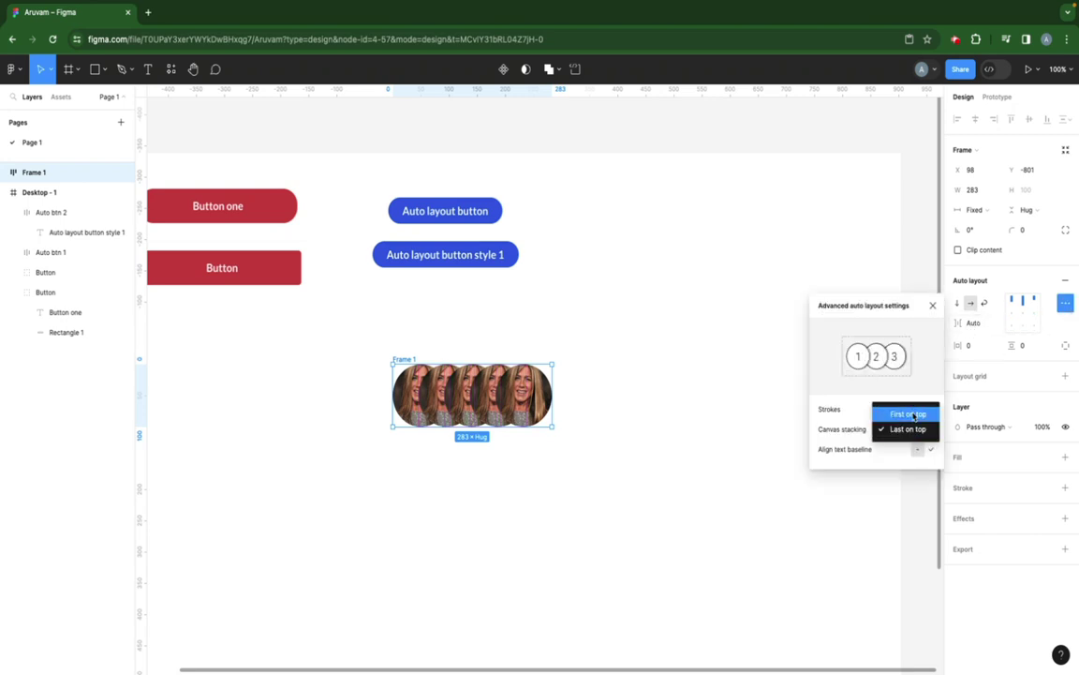
{"action": "left_click", "coordinate": [914, 412]}
{"action": "left_click", "coordinate": [914, 428]}
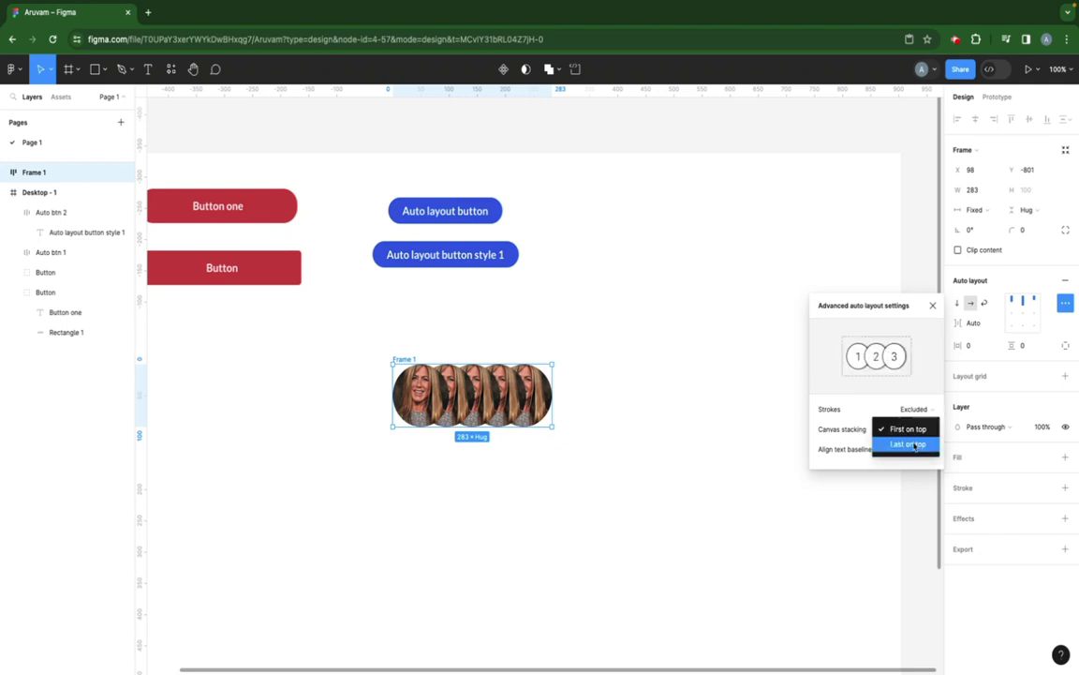
{"action": "left_click", "coordinate": [915, 444]}
Step: Set strokes to Included and turn on text baseline alignment in the avatar frame's advanced auto layout settings
{"action": "left_click", "coordinate": [913, 409]}
{"action": "left_click", "coordinate": [910, 398]}
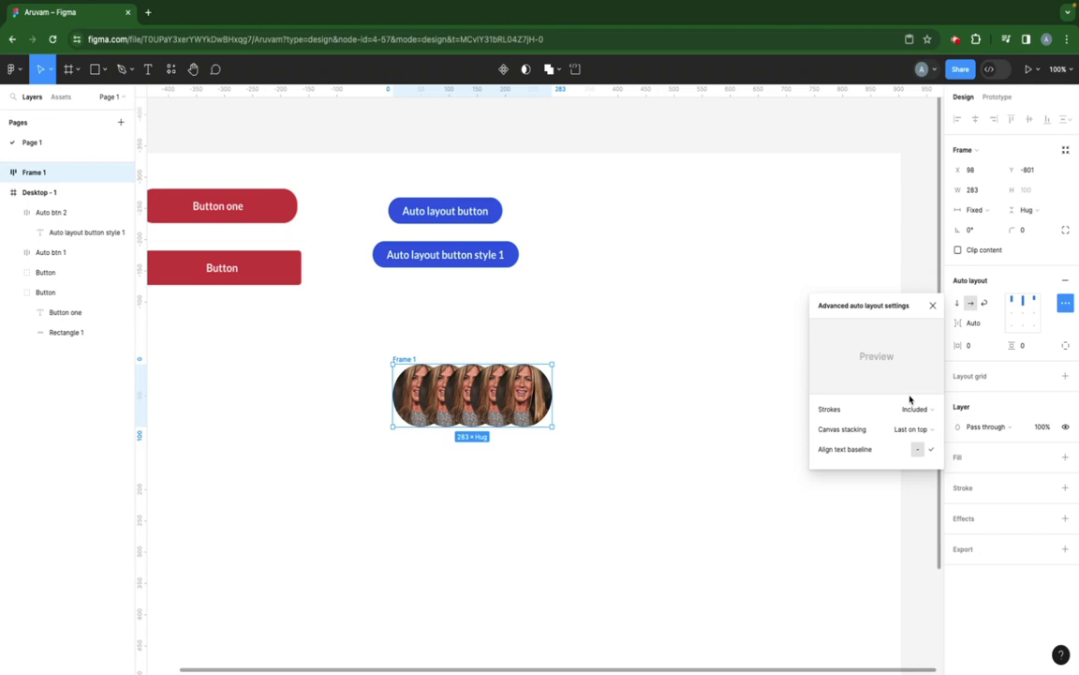
{"action": "left_click", "coordinate": [932, 450]}
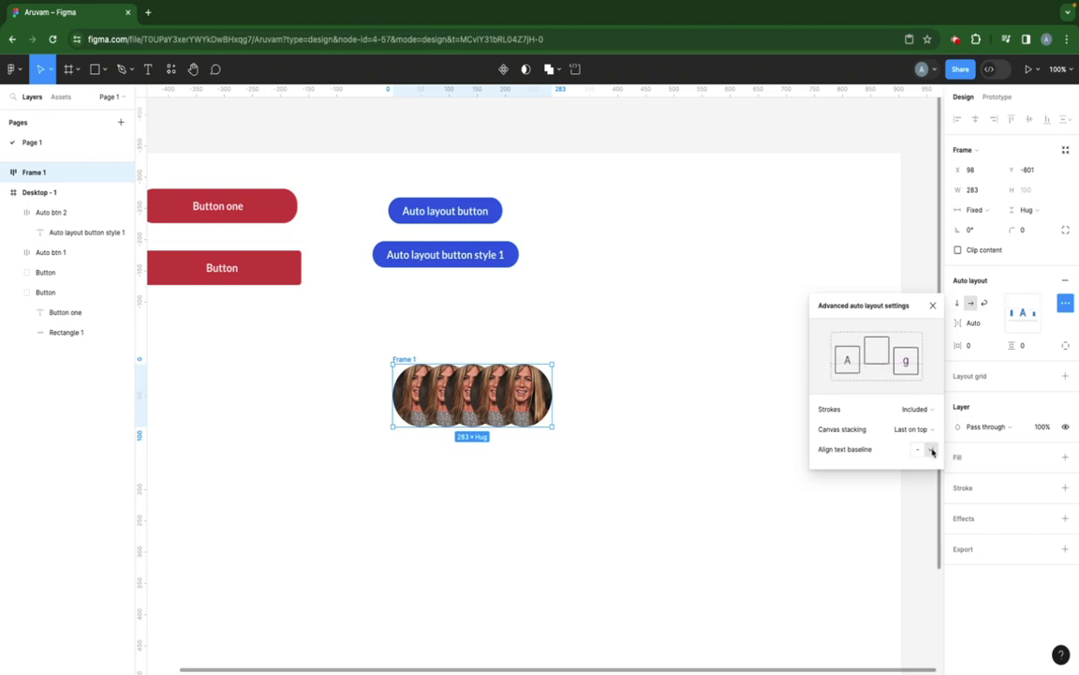
{"action": "left_click", "coordinate": [933, 306]}
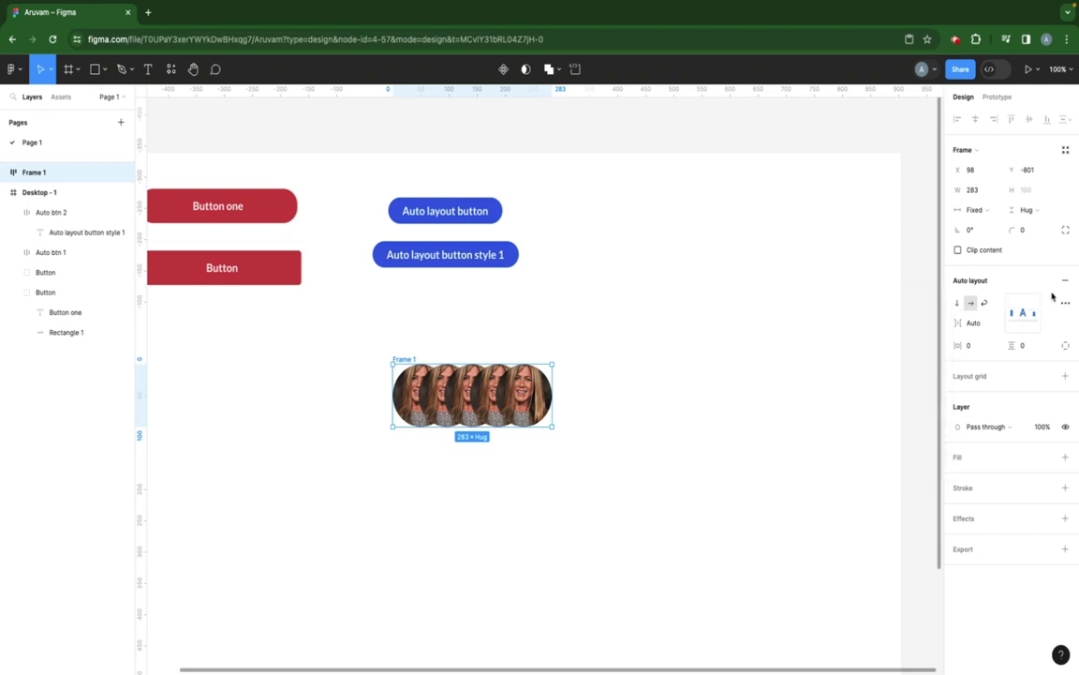
Step: Delete the auto layout frame containing the five avatars
{"action": "left_click", "coordinate": [351, 324]}
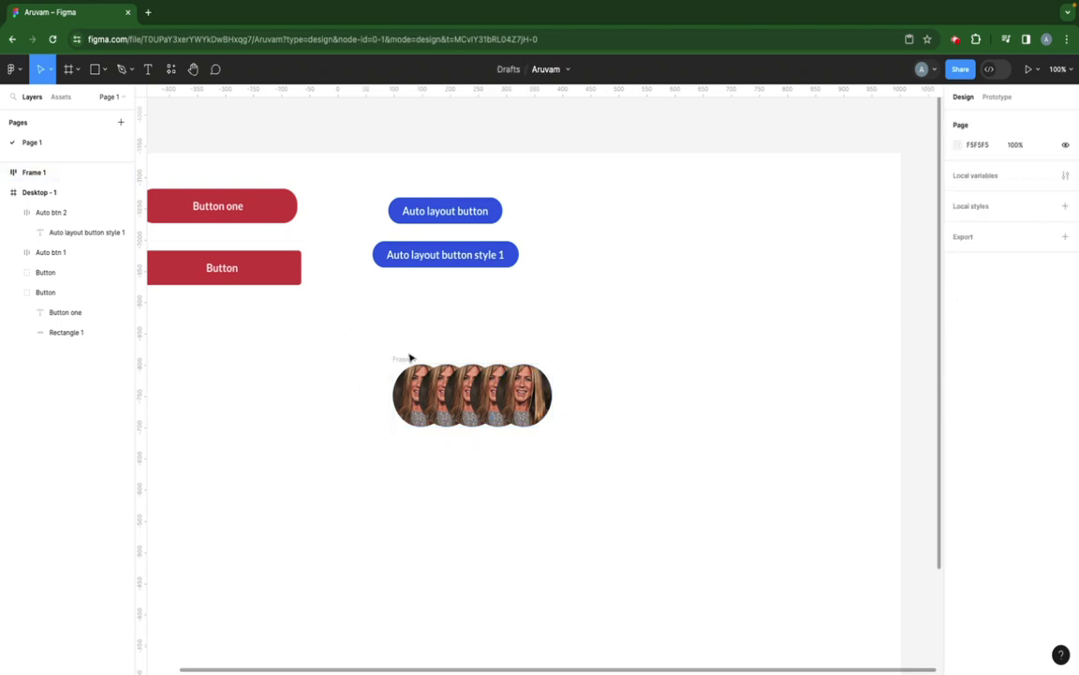
{"action": "left_click", "coordinate": [407, 360]}
{"action": "key", "text": "Delete"}
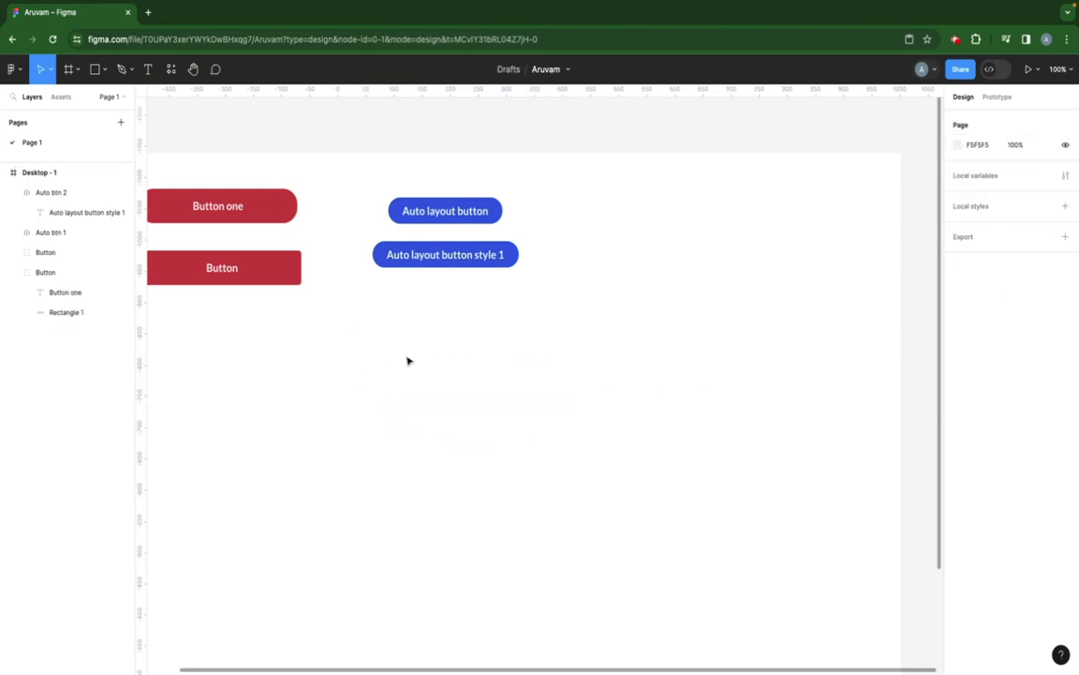
{"action": "scroll", "coordinate": [435, 356], "scroll_direction": "up", "scroll_amount": 2}
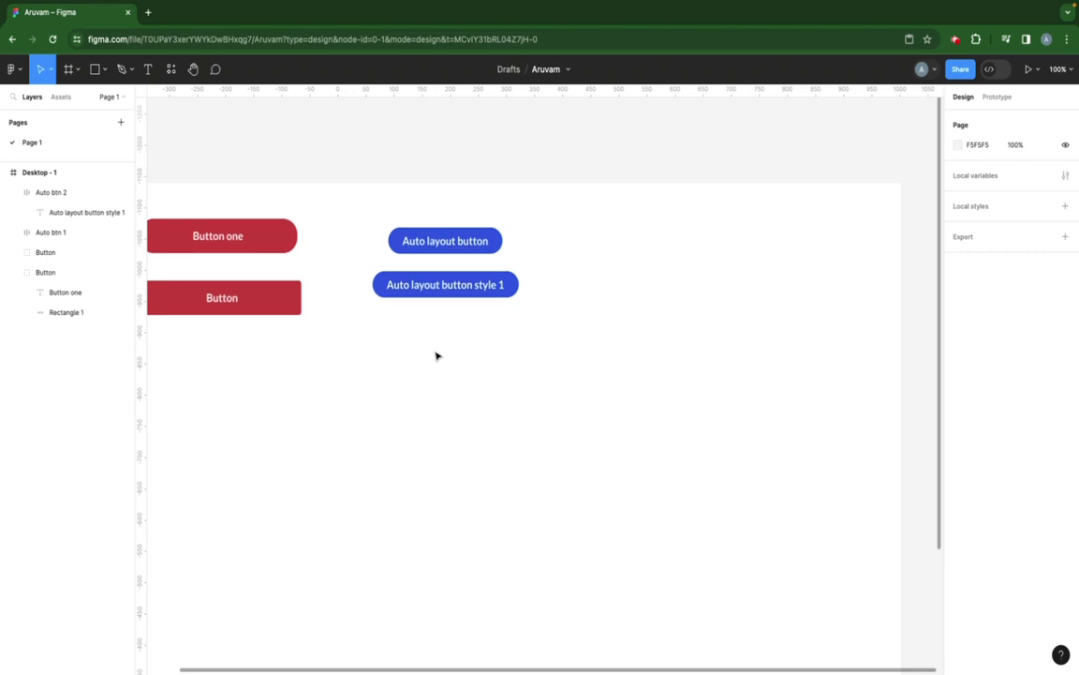
{"action": "left_click", "coordinate": [407, 246]}
{"action": "left_click", "coordinate": [412, 285], "text": "shift"}
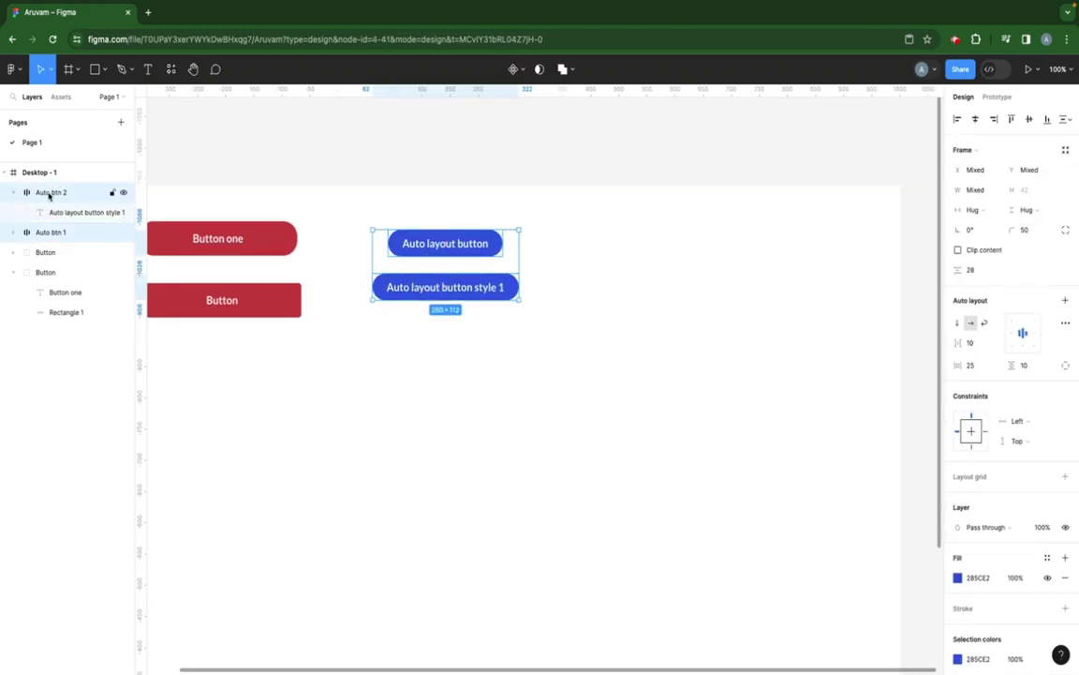
{"action": "left_click", "coordinate": [354, 221]}
{"action": "left_click_drag", "start_coordinate": [352, 218], "coordinate": [532, 331]}
{"action": "left_click", "coordinate": [517, 352]}
Step: Duplicate the "Auto layout button style 1" button directly below itself and change the copy's label to "Auto layout button style 2"
{"action": "left_click", "coordinate": [443, 291]}
{"action": "key", "text": "ctrl+d"}
{"action": "left_click_drag", "start_coordinate": [459, 290], "coordinate": [458, 339]}
{"action": "double_click", "coordinate": [501, 341]}
{"action": "double_click", "coordinate": [501, 338]}
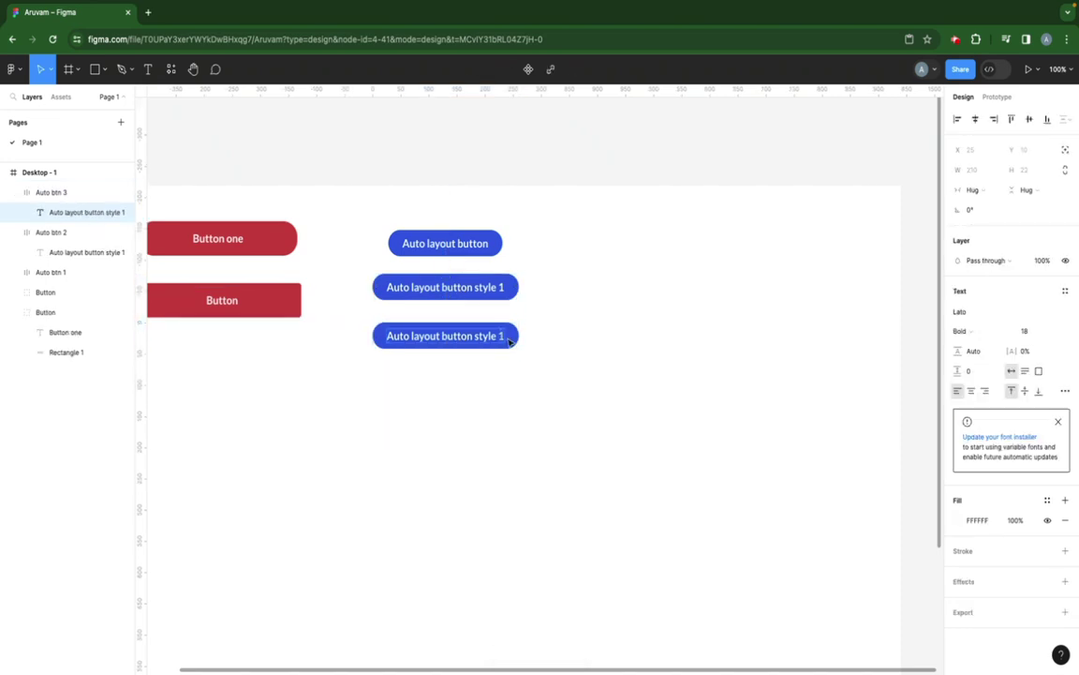
{"action": "type", "text": "2"}
{"action": "key", "text": "Escape"}
Step: Change the fill of the "Auto layout button style 1" button to purple C828E2
{"action": "left_click", "coordinate": [468, 290]}
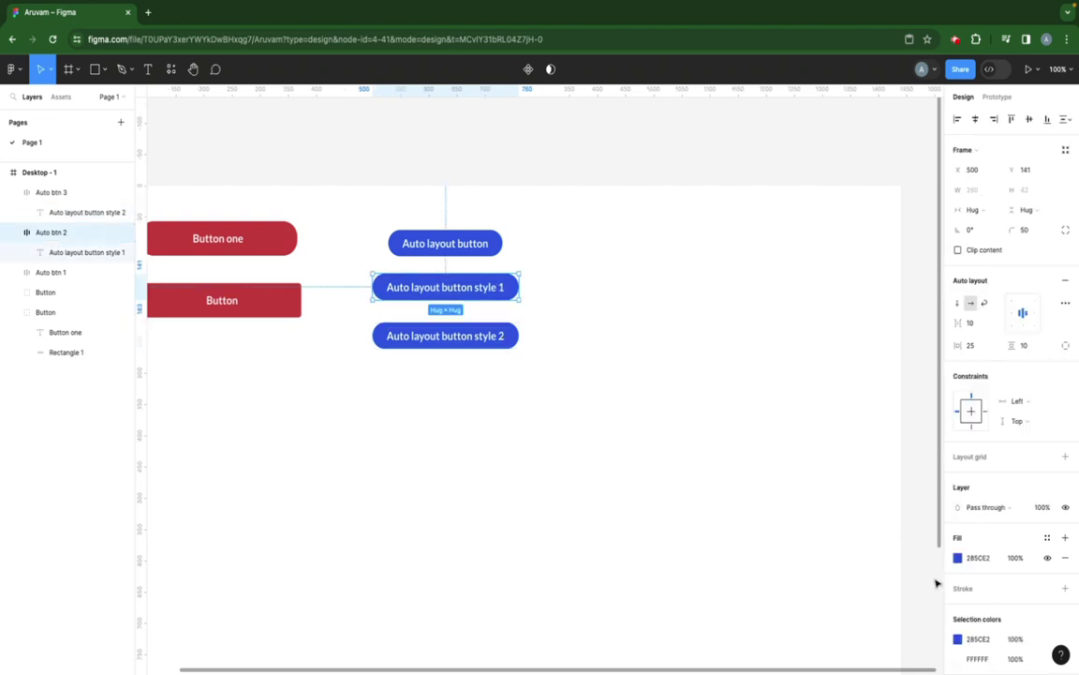
{"action": "left_click", "coordinate": [959, 558]}
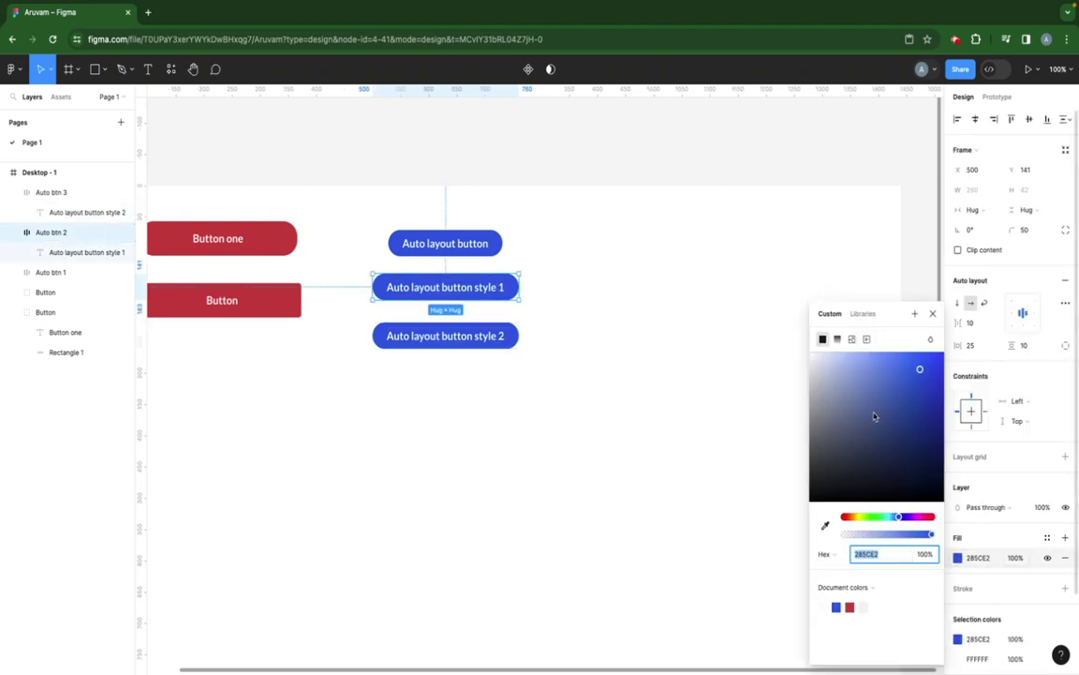
{"action": "left_click", "coordinate": [916, 516]}
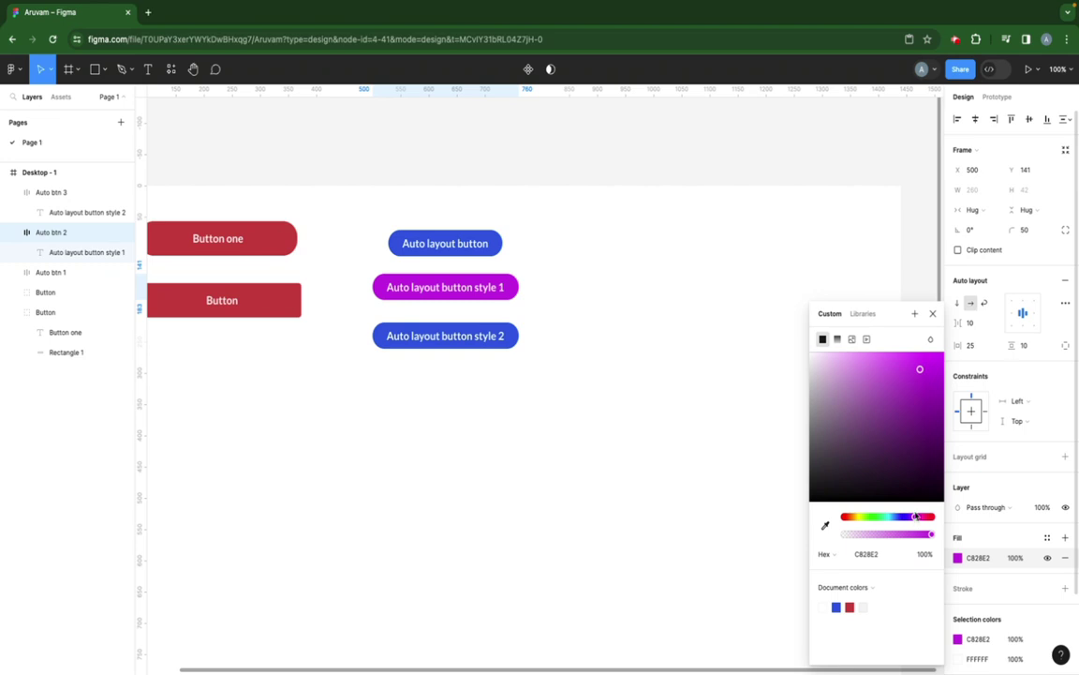
{"action": "left_click", "coordinate": [619, 361]}
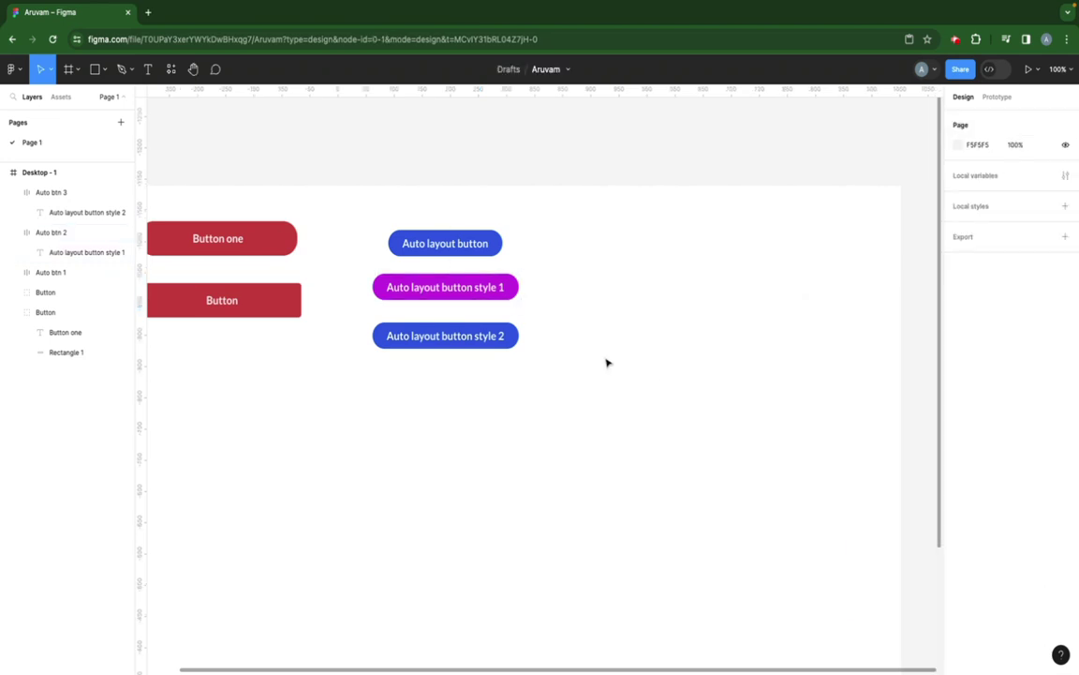
Step: Change the fill of the "Auto layout button style 2" button to yellow E2C428
{"action": "left_click", "coordinate": [470, 339]}
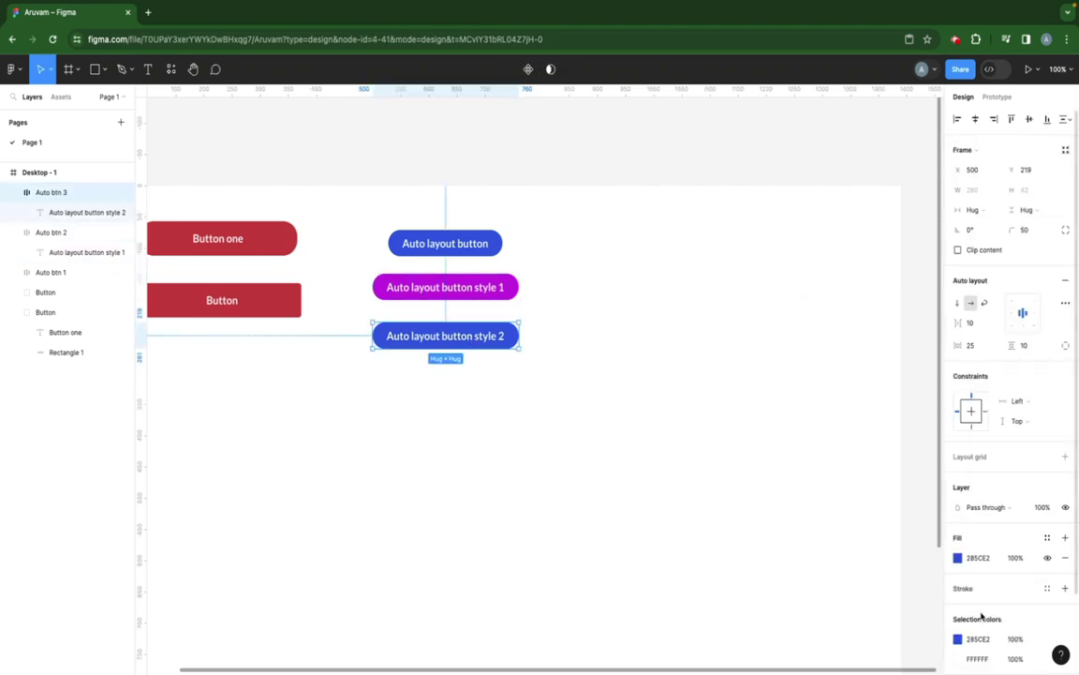
{"action": "left_click", "coordinate": [958, 558]}
{"action": "left_click", "coordinate": [851, 516]}
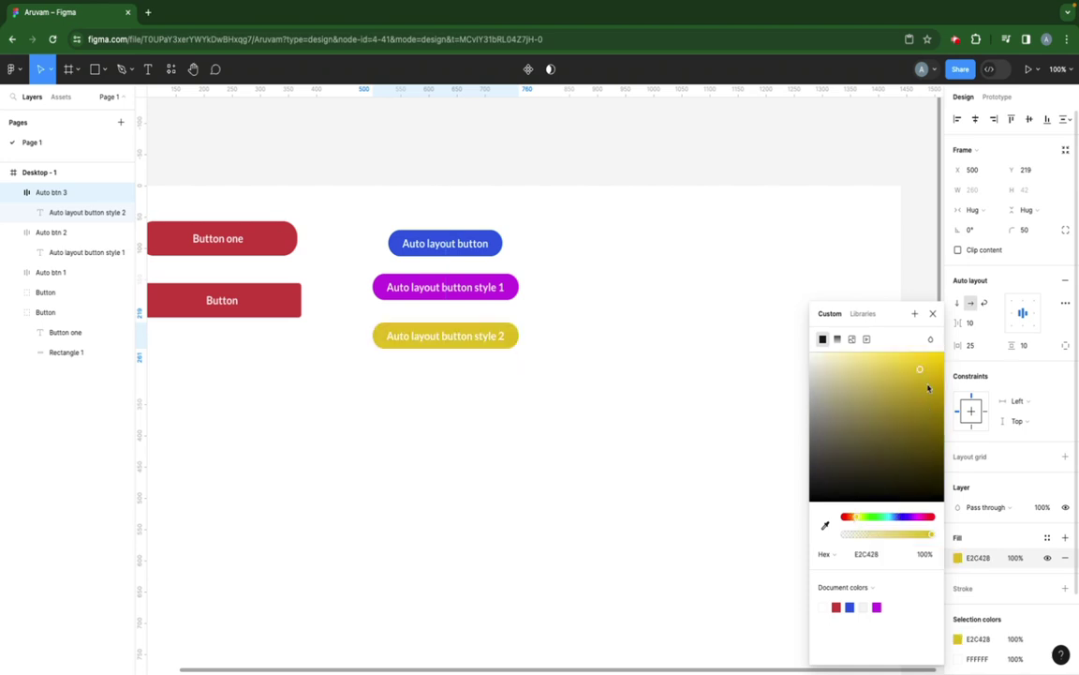
{"action": "left_click", "coordinate": [933, 314]}
{"action": "left_click", "coordinate": [667, 318]}
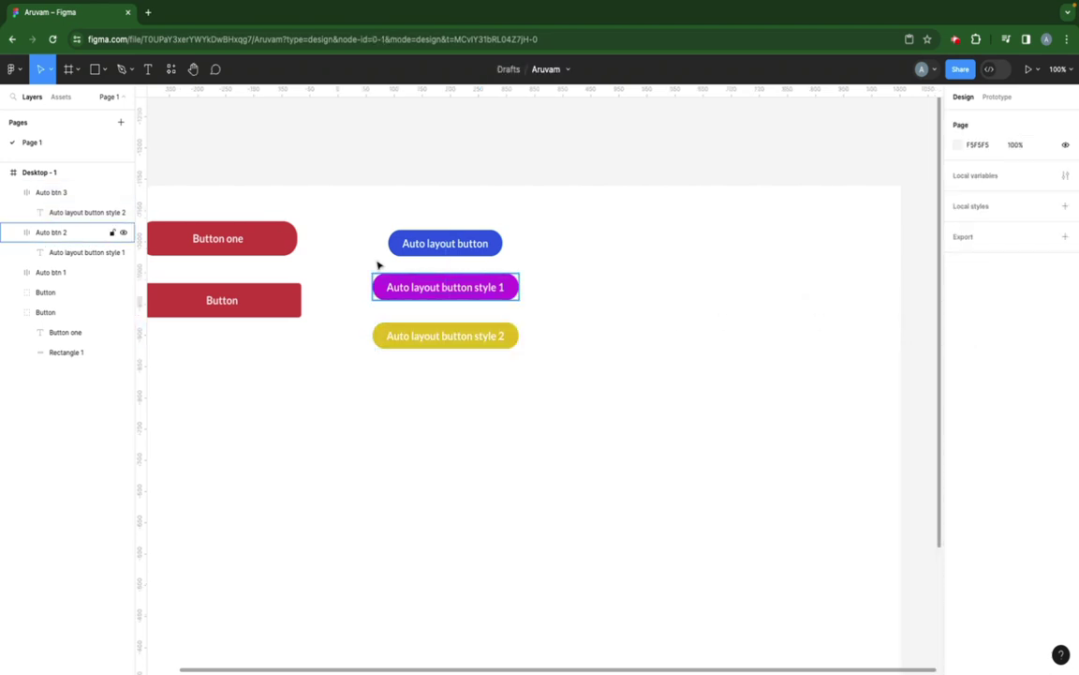
Step: Collapse the auto button layers, wrap Auto btn 1 in a frame and name the frame "style 1"
{"action": "left_click", "coordinate": [13, 193]}
{"action": "left_click", "coordinate": [18, 214]}
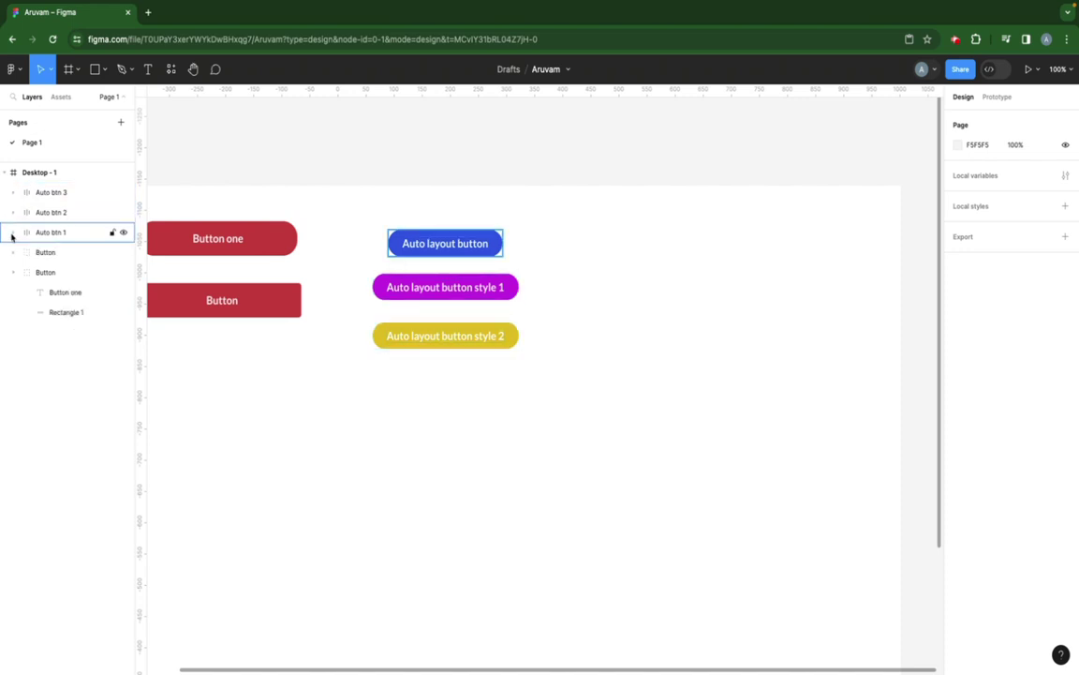
{"action": "left_click", "coordinate": [57, 231]}
{"action": "right_click", "coordinate": [58, 231]}
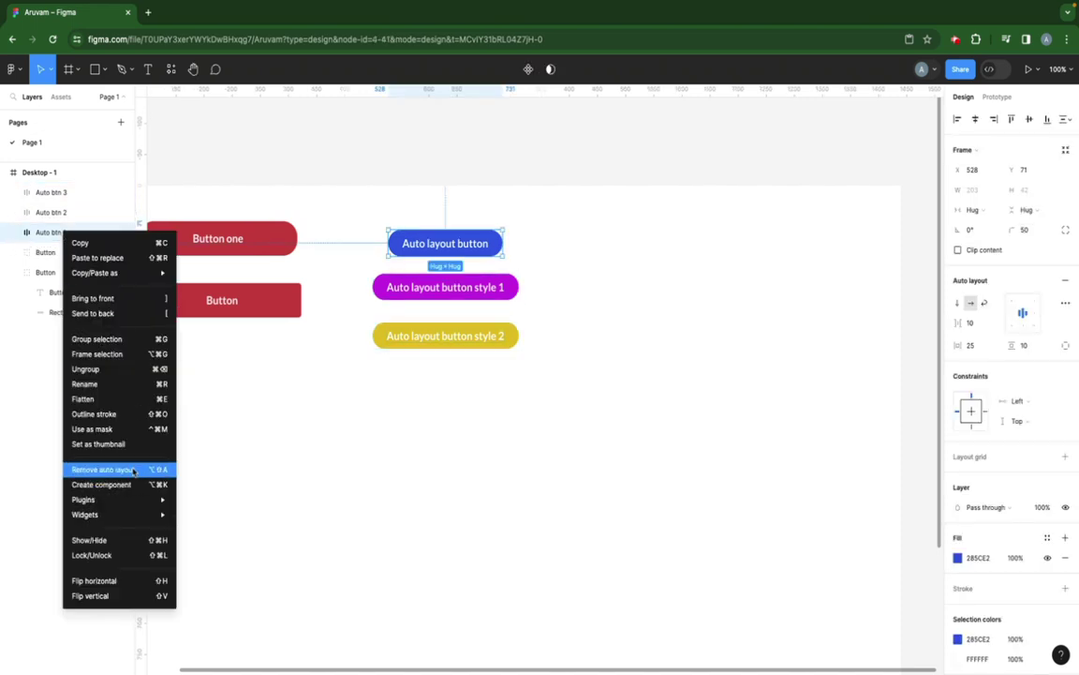
{"action": "left_click", "coordinate": [103, 355]}
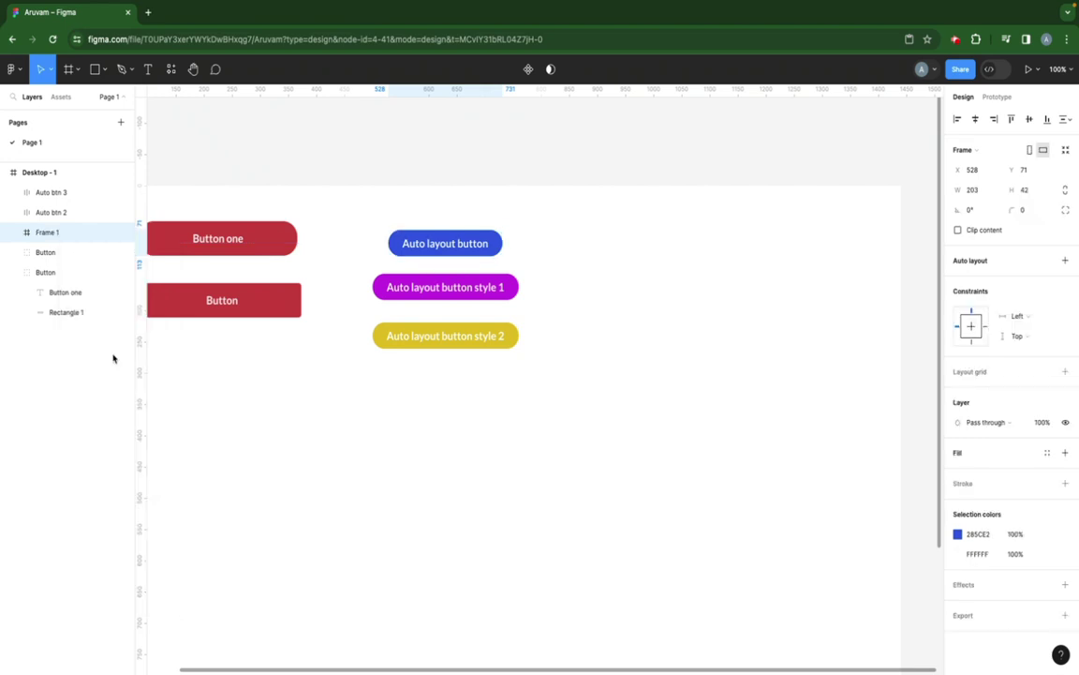
{"action": "double_click", "coordinate": [43, 234]}
{"action": "type", "text": "a"}
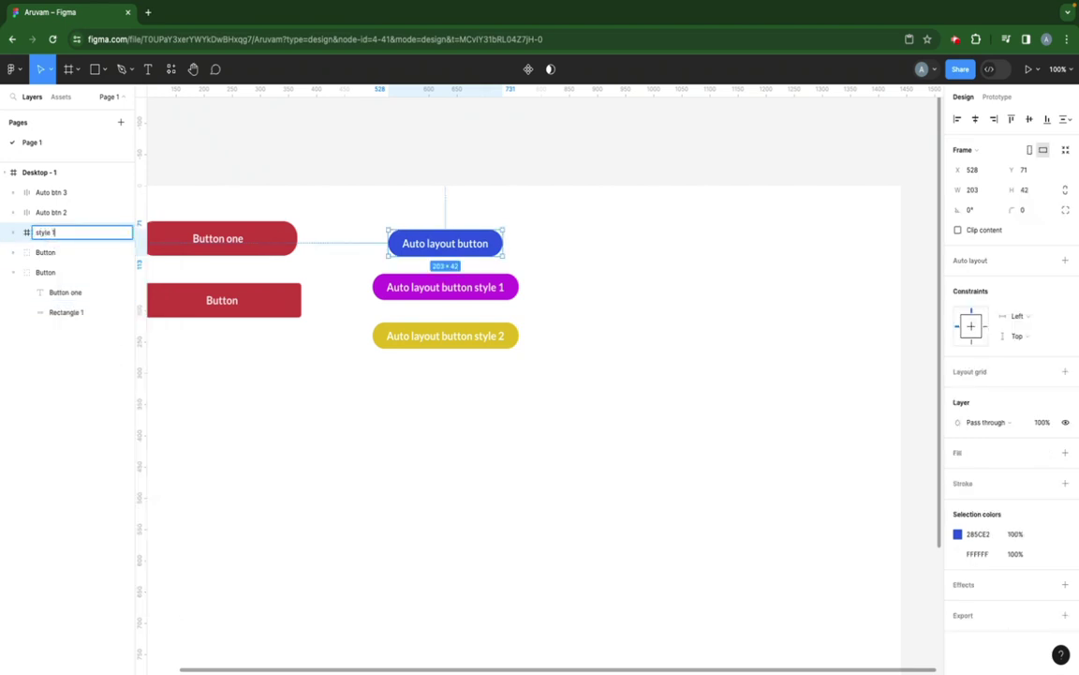
{"action": "type", "text": "tyle 1"}
{"action": "key", "text": "Return"}
Step: Wrap Auto btn 2 in a frame and name the frame "style 2"
{"action": "left_click", "coordinate": [58, 212]}
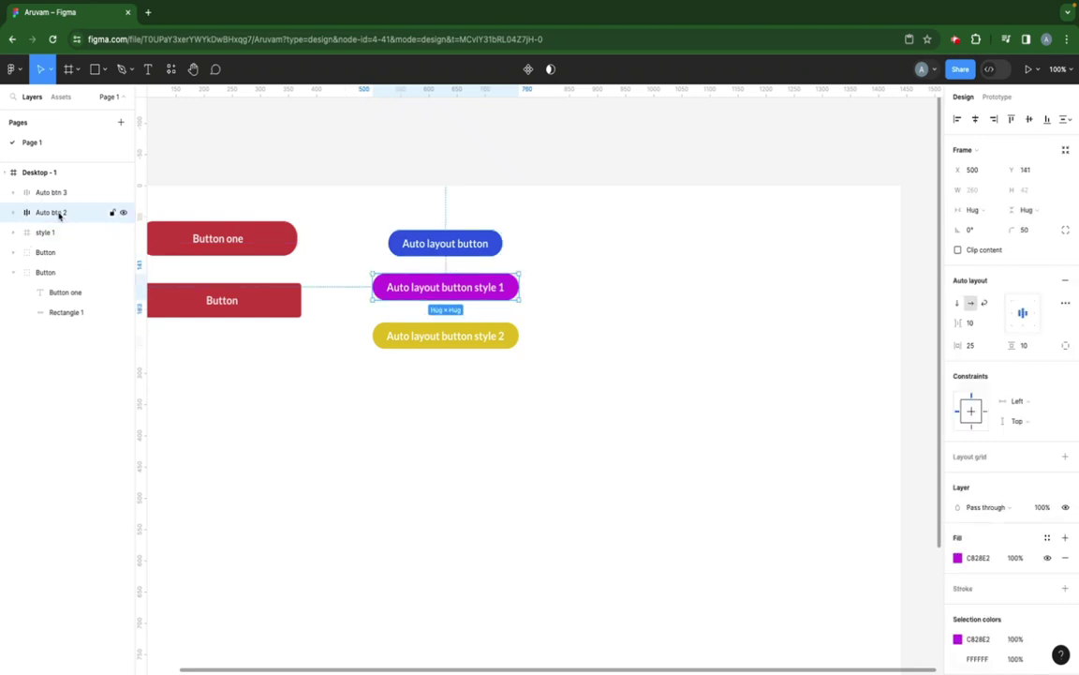
{"action": "right_click", "coordinate": [59, 213]}
{"action": "left_click", "coordinate": [115, 334]}
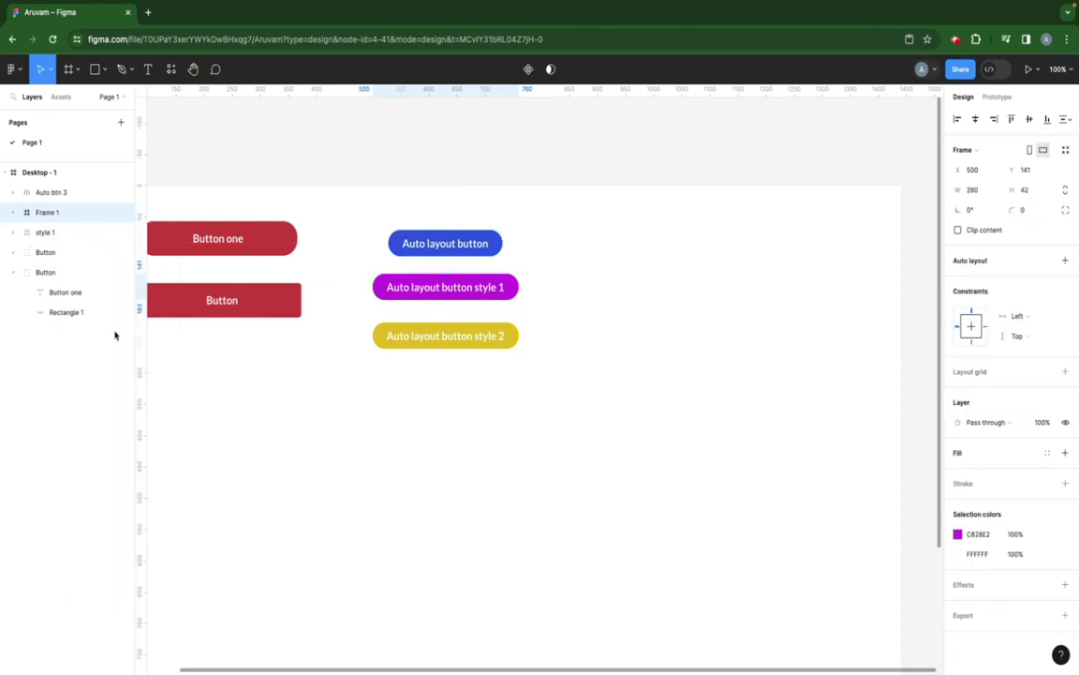
{"action": "double_click", "coordinate": [52, 215]}
{"action": "type", "text": "style 2"}
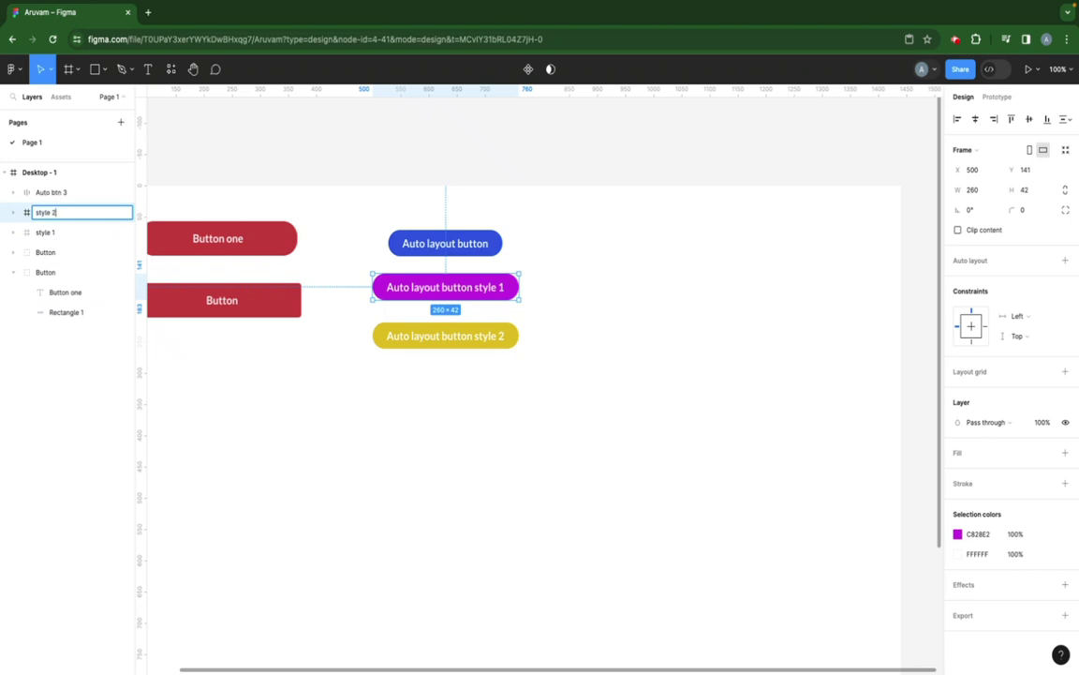
{"action": "key", "text": "Return"}
Step: Wrap Auto btn 3 in a frame and name the frame "style"
{"action": "left_click", "coordinate": [58, 194]}
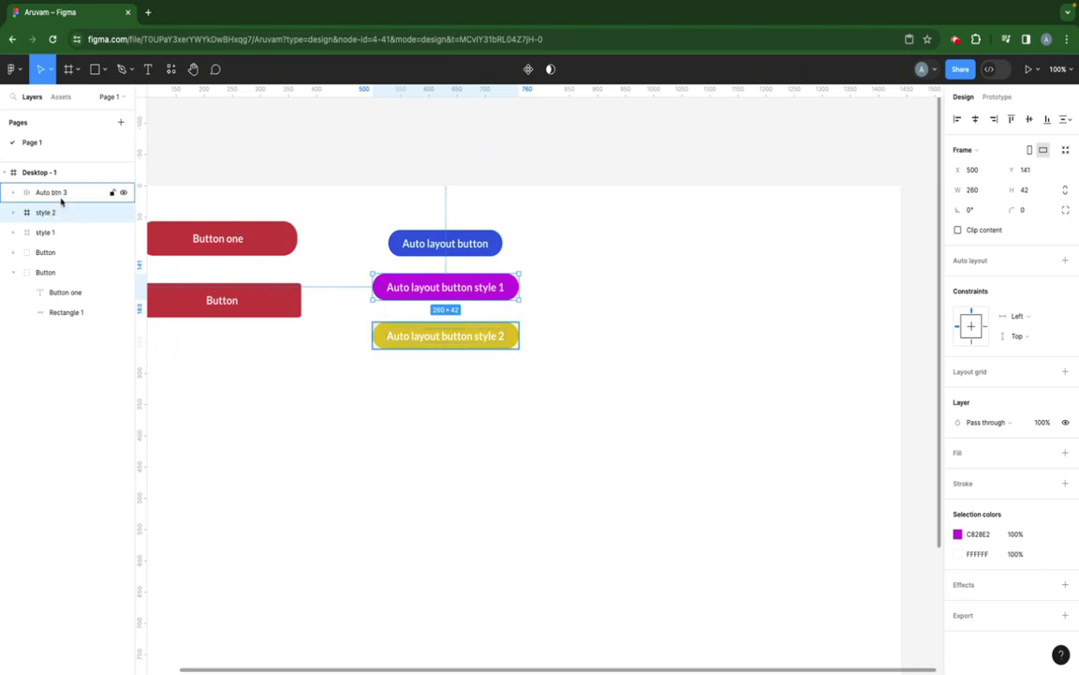
{"action": "right_click", "coordinate": [60, 194]}
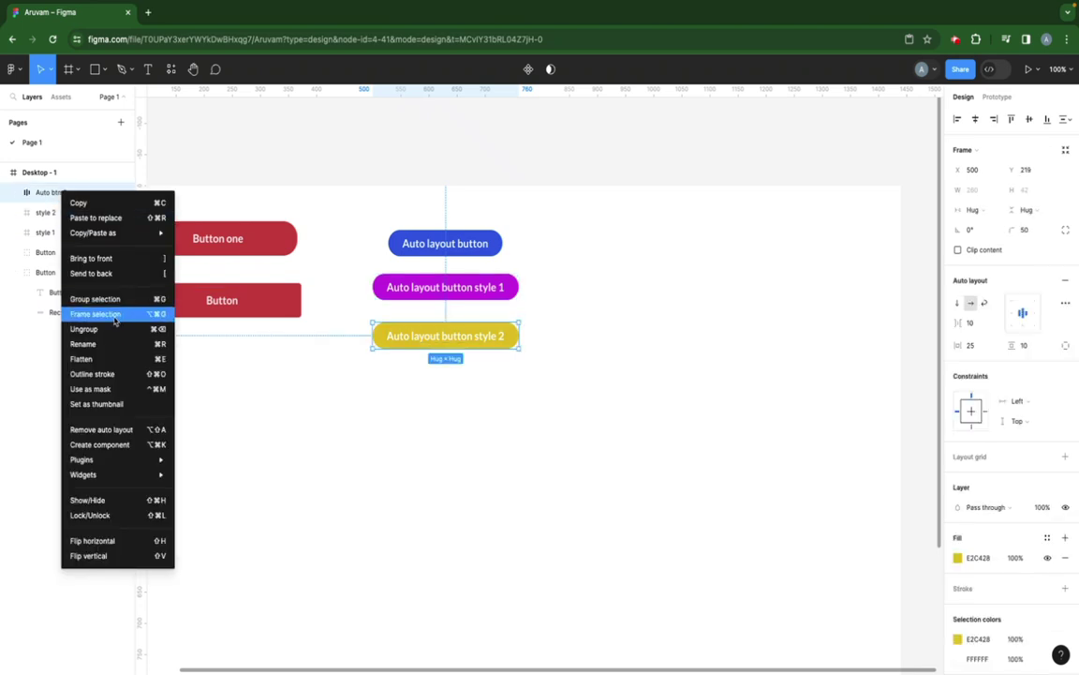
{"action": "left_click", "coordinate": [116, 314]}
{"action": "right_click", "coordinate": [60, 190]}
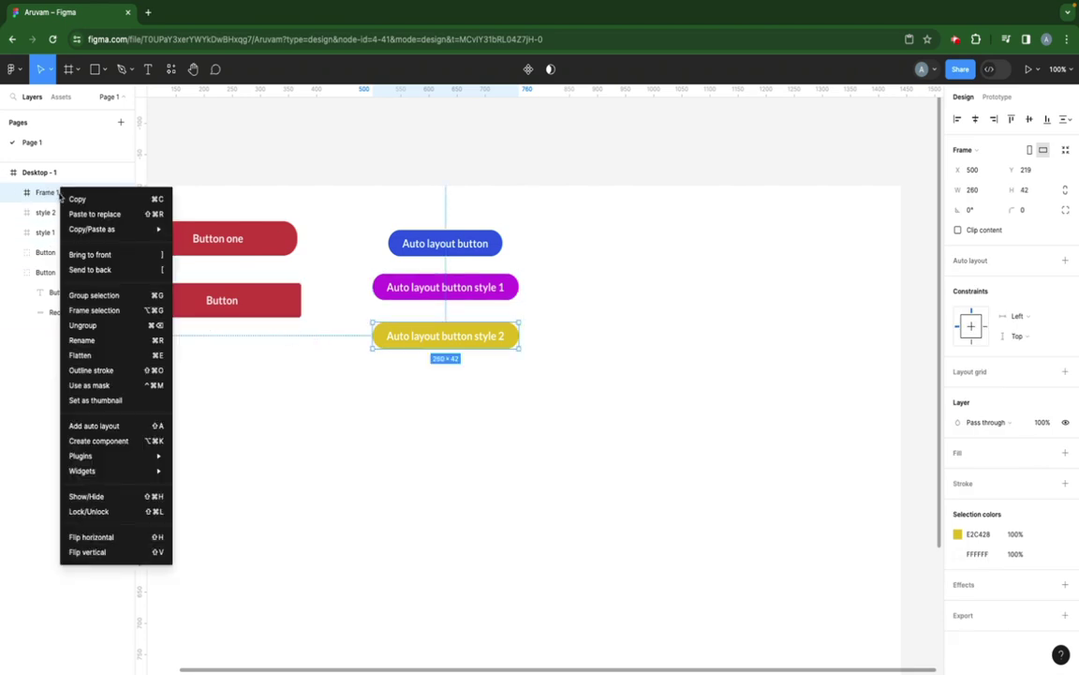
{"action": "left_click", "coordinate": [89, 339]}
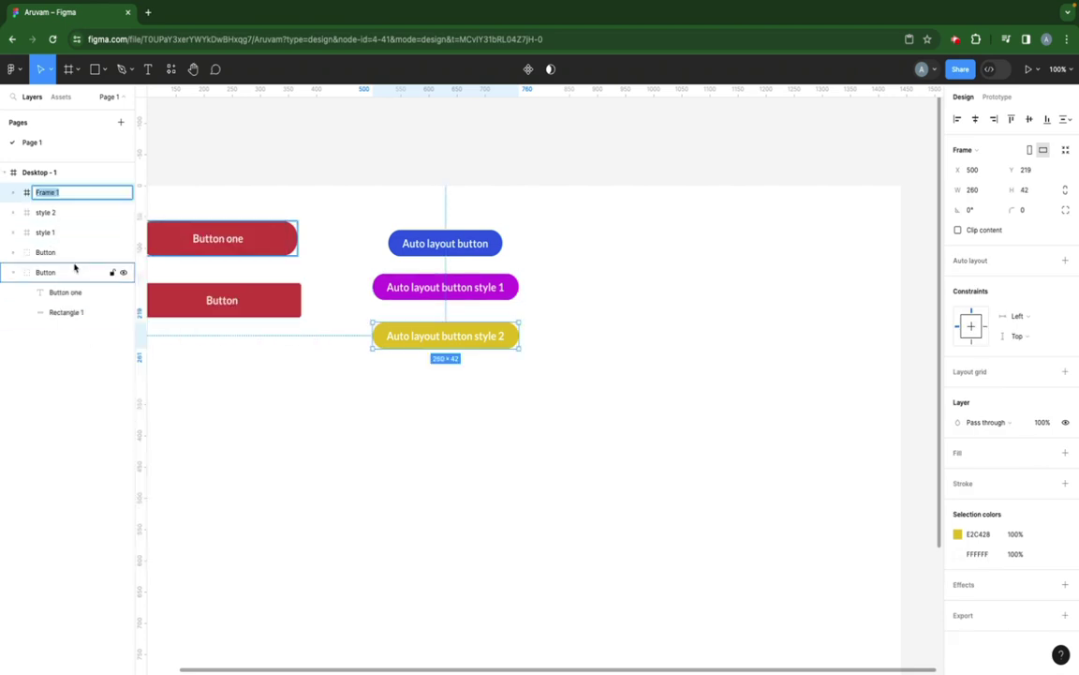
{"action": "type", "text": "style"}
{"action": "key", "text": "Return"}
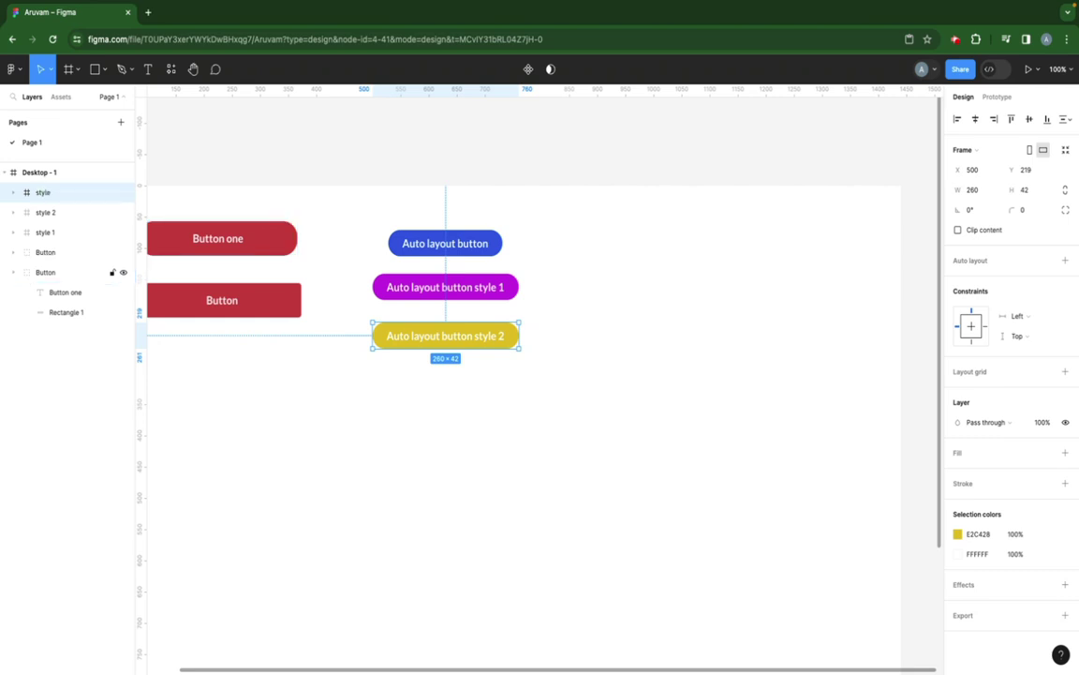
Step: Turn the style 1, style 2 and style frames into three separate components
{"action": "left_click", "coordinate": [45, 233], "text": "shift"}
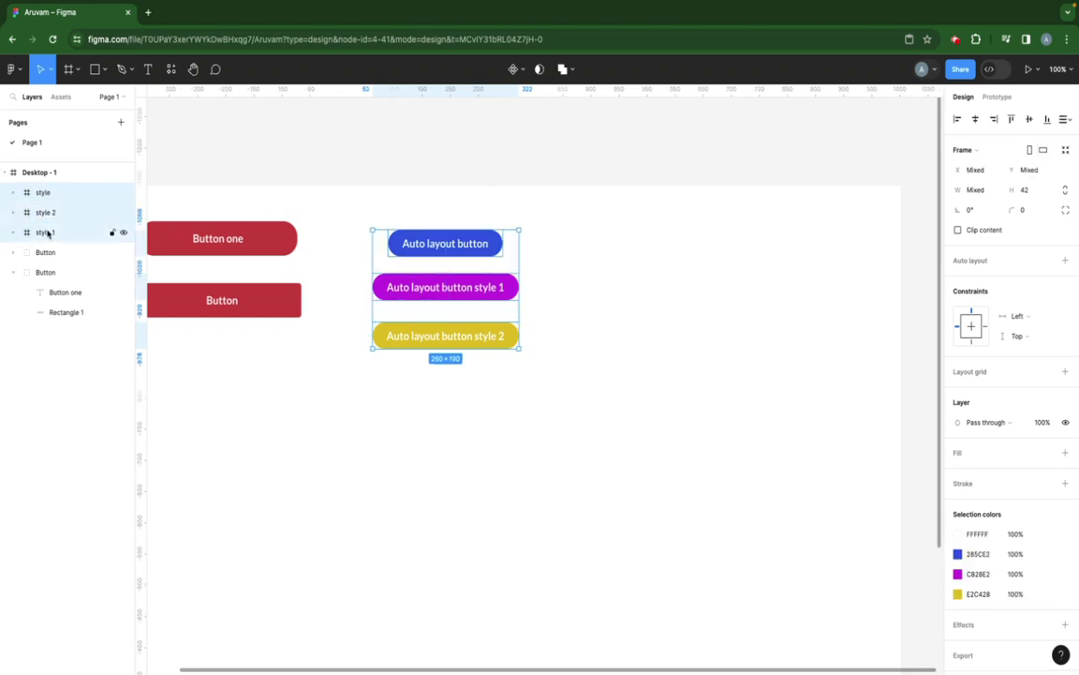
{"action": "left_click", "coordinate": [244, 379]}
{"action": "right_click", "coordinate": [53, 232]}
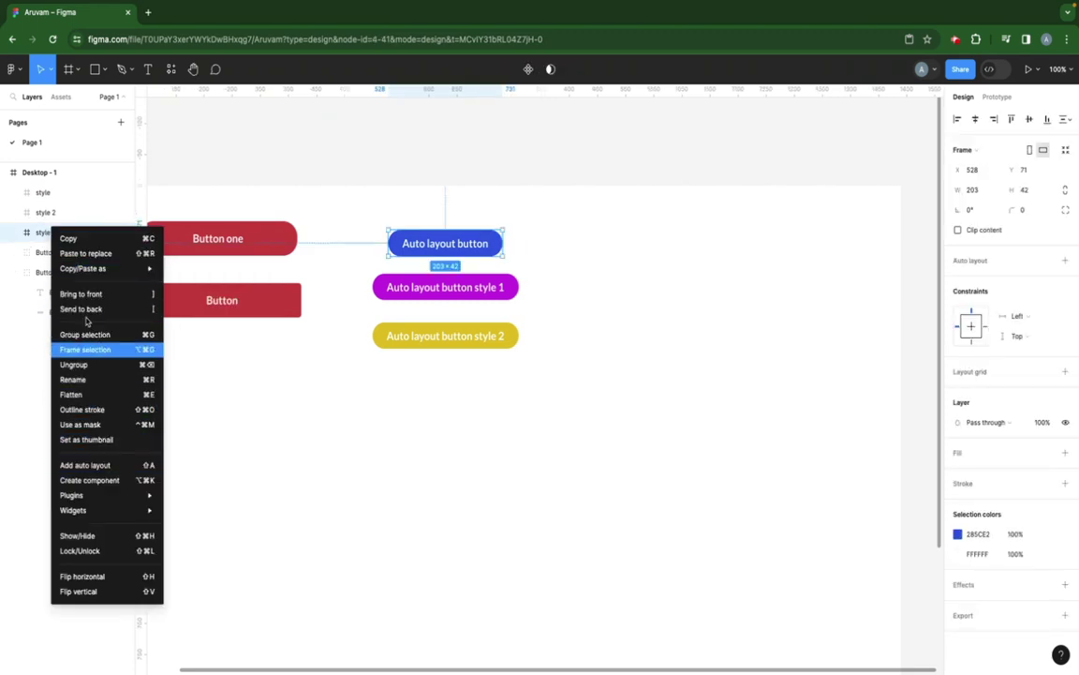
{"action": "left_click", "coordinate": [95, 480]}
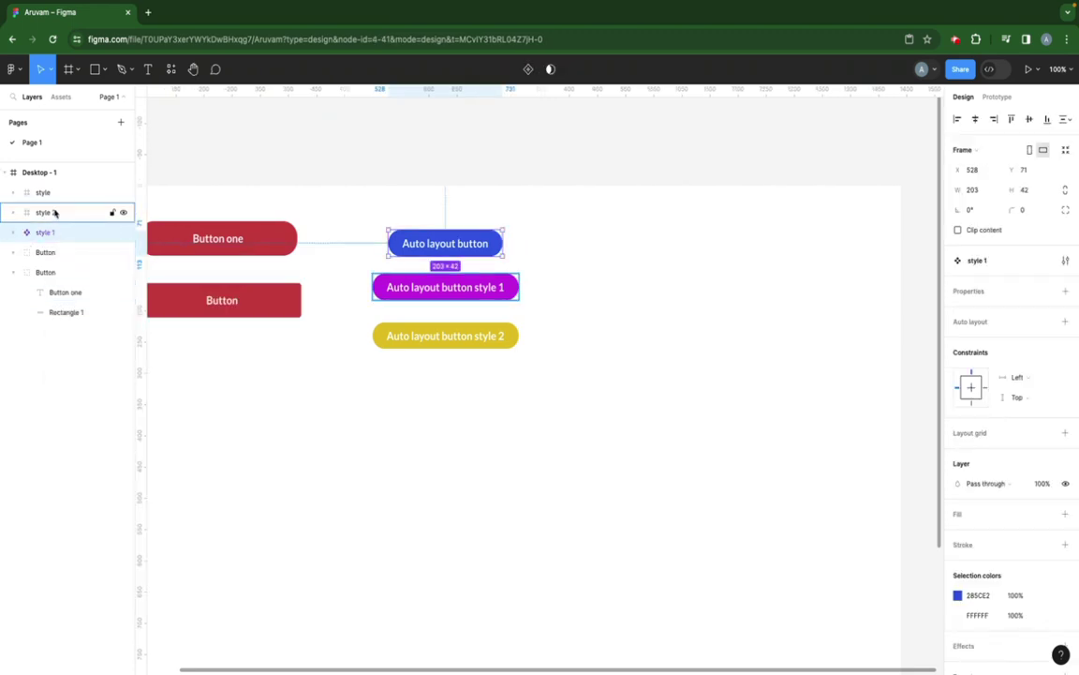
{"action": "right_click", "coordinate": [59, 212]}
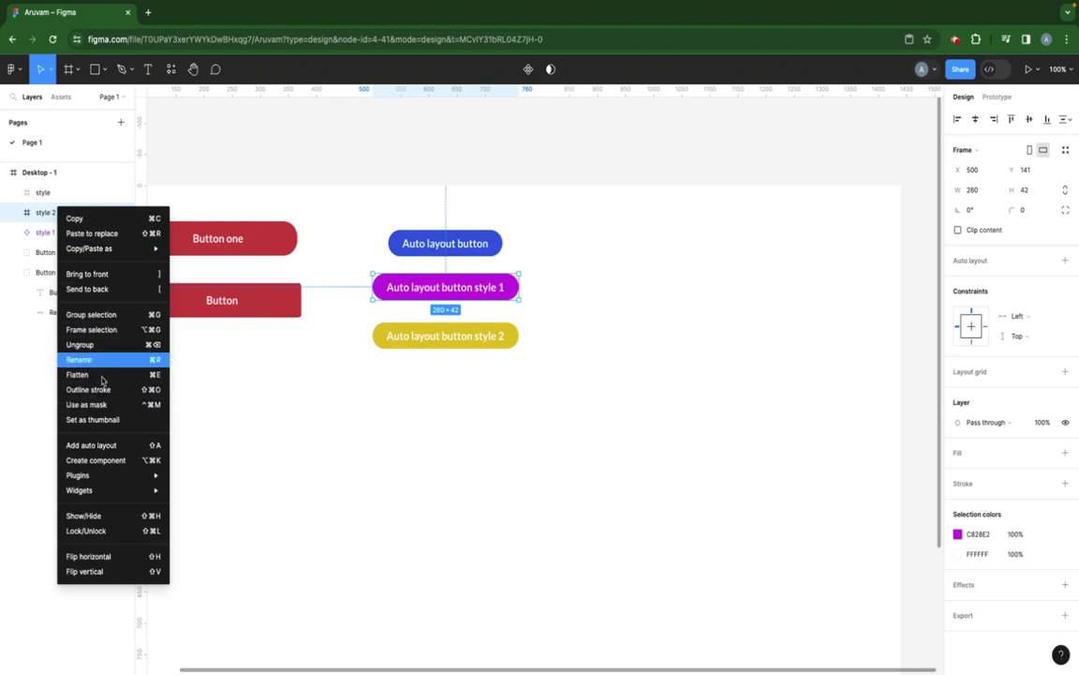
{"action": "left_click", "coordinate": [95, 460]}
{"action": "left_click", "coordinate": [41, 193]}
{"action": "right_click", "coordinate": [53, 192]}
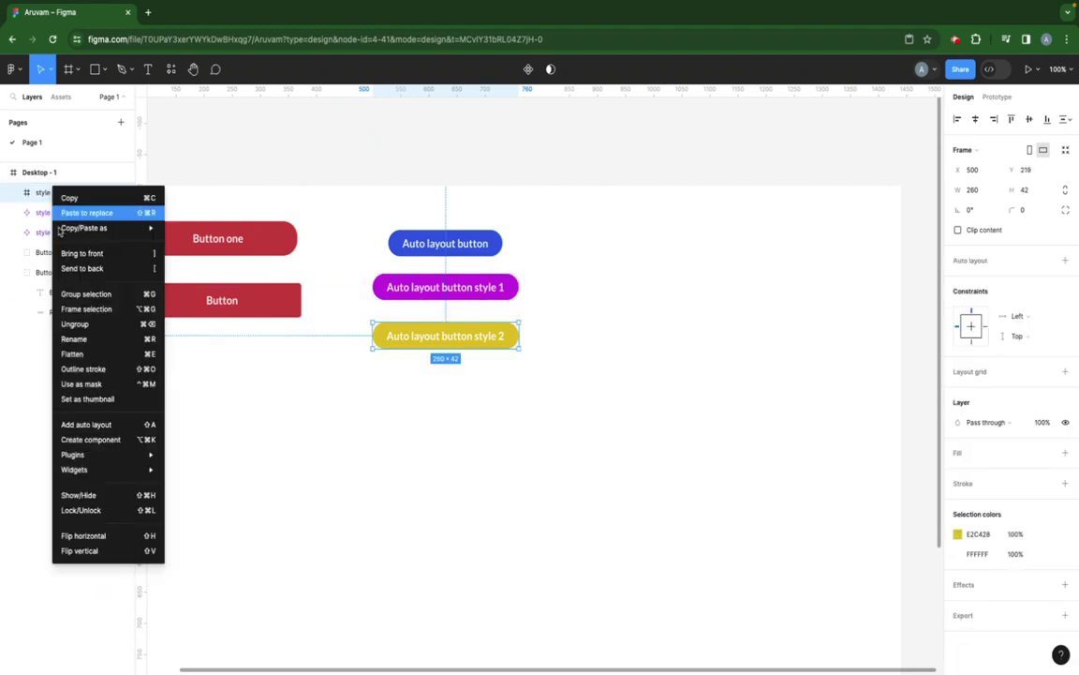
{"action": "left_click", "coordinate": [95, 440]}
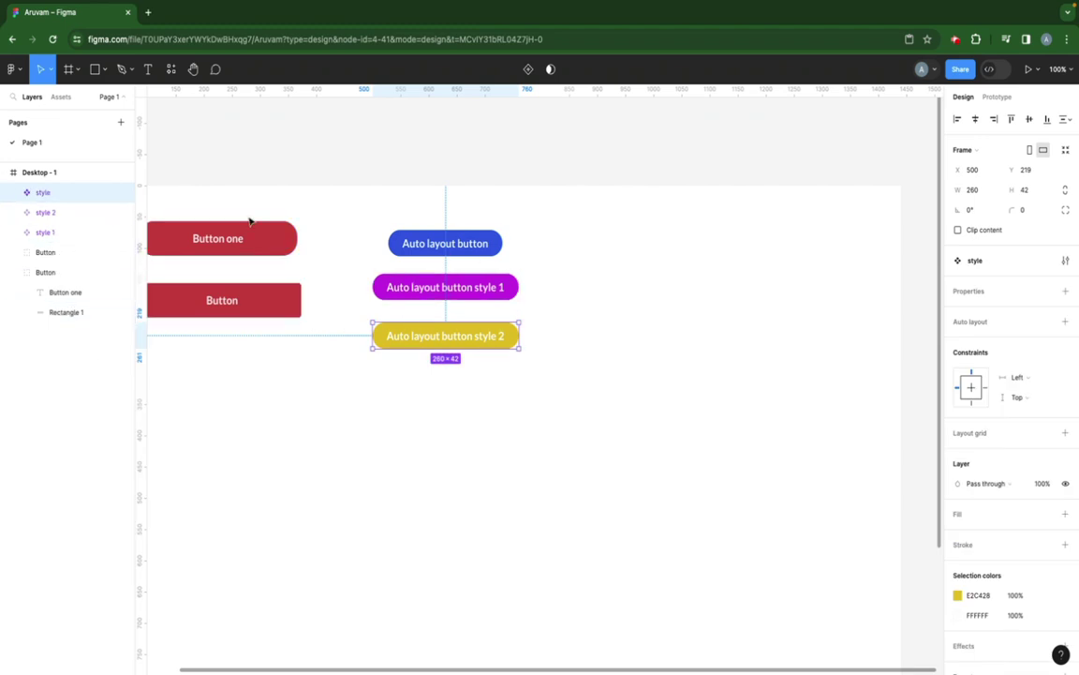
Step: Place one instance of each local component, style, style 1 and style 2, stacked in the empty area below the buttons
{"action": "left_click", "coordinate": [56, 96]}
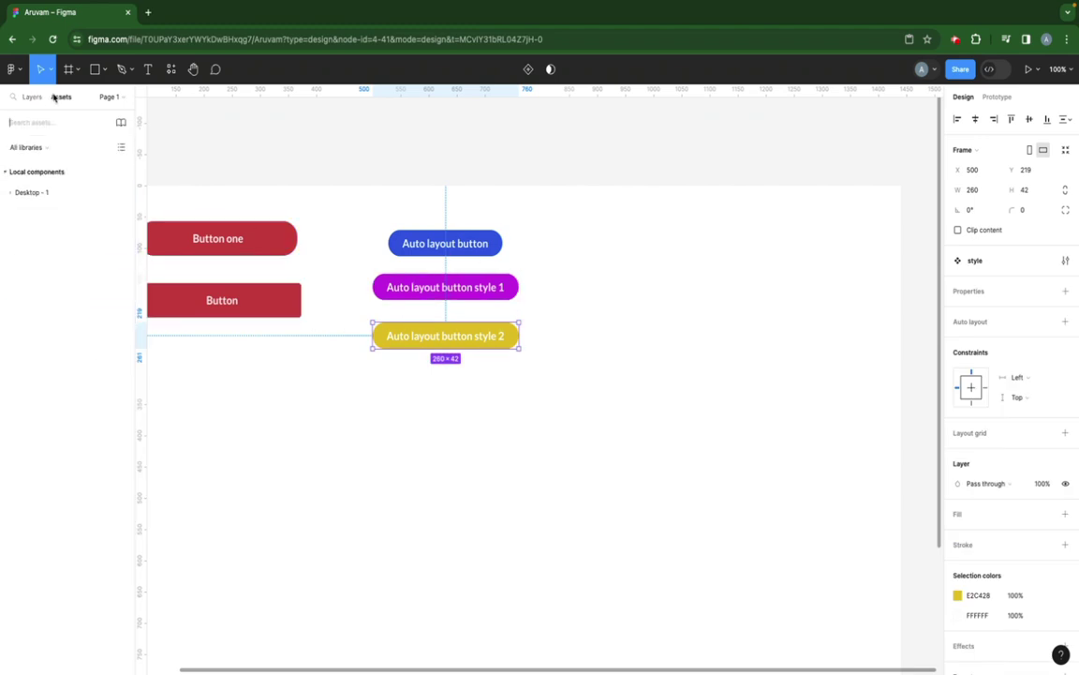
{"action": "left_click", "coordinate": [11, 194]}
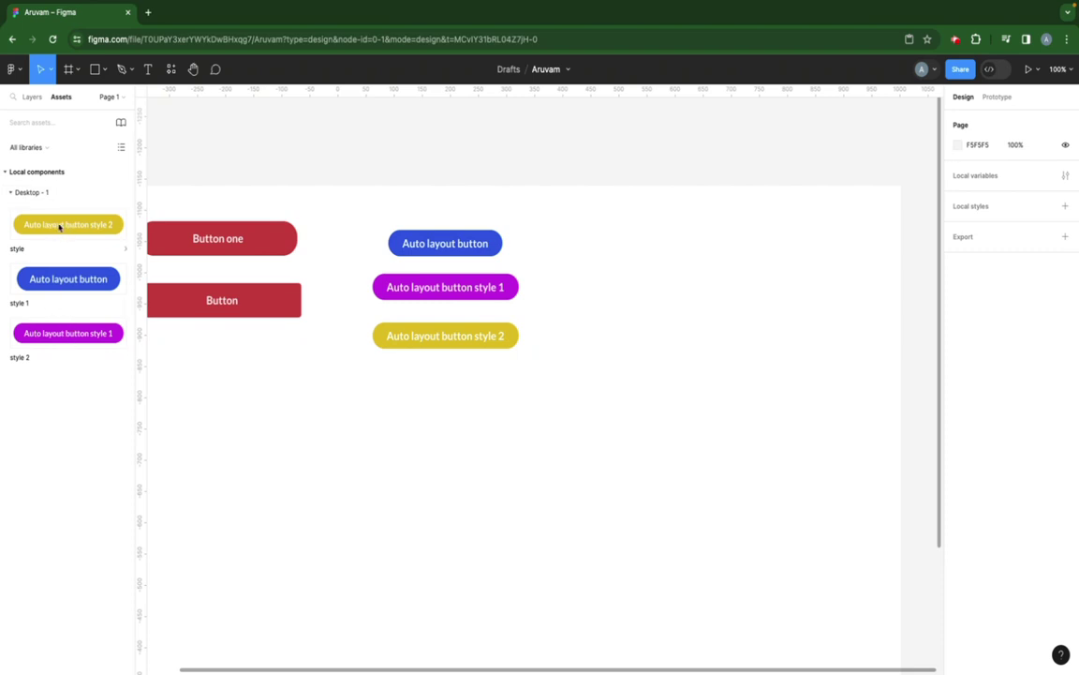
{"action": "left_click_drag", "start_coordinate": [48, 225], "coordinate": [302, 476]}
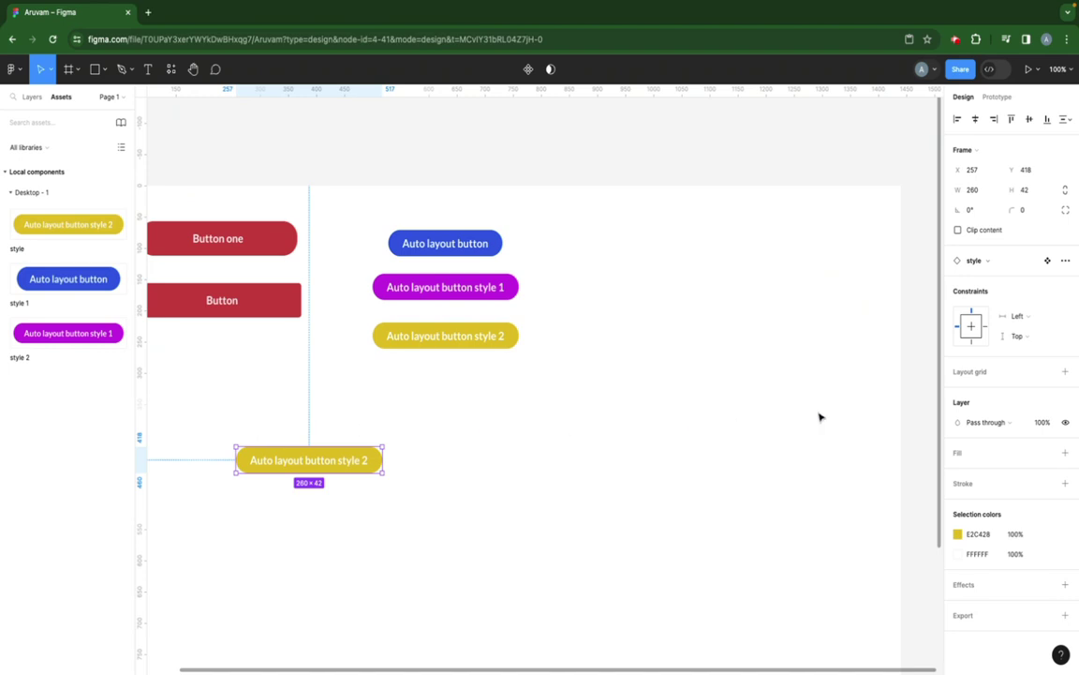
{"action": "left_click_drag", "start_coordinate": [32, 274], "coordinate": [282, 523]}
{"action": "left_click_drag", "start_coordinate": [82, 334], "coordinate": [309, 554]}
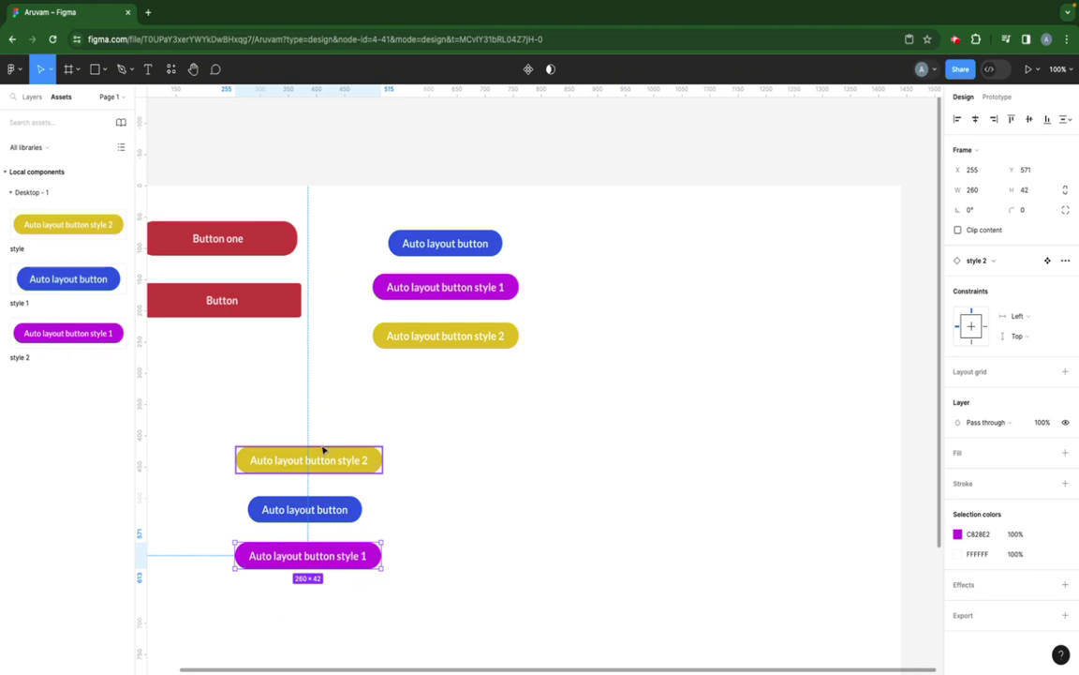
Step: Delete the three component instances from the Desktop - 1 frame
{"action": "left_click", "coordinate": [30, 98]}
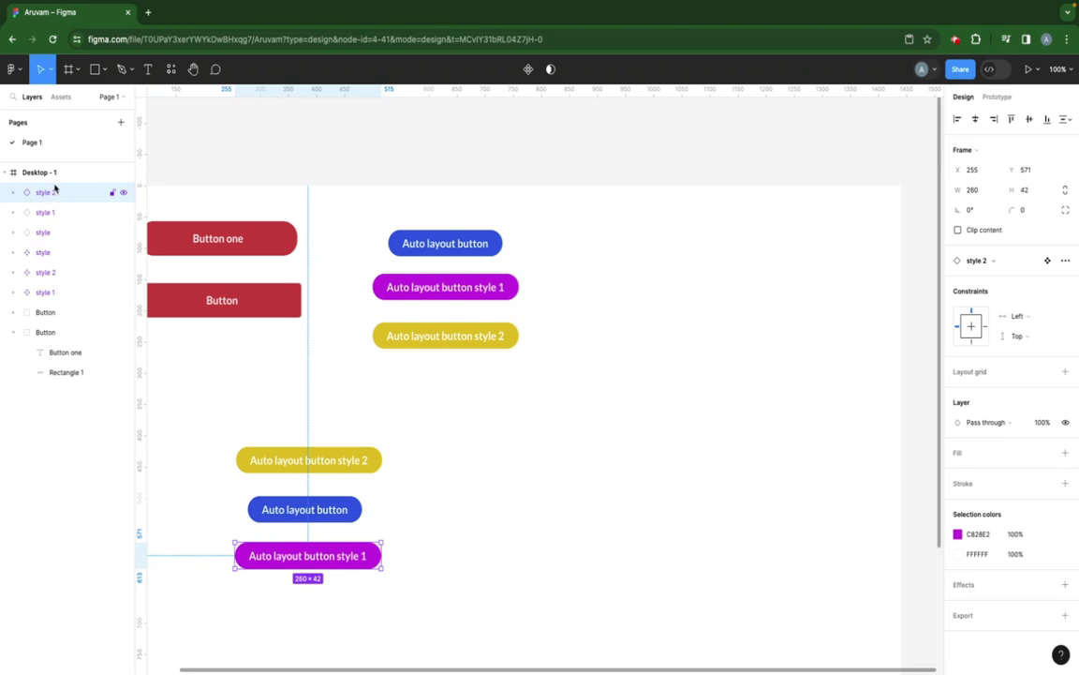
{"action": "left_click", "coordinate": [43, 233], "text": "shift"}
{"action": "key", "text": "Delete"}
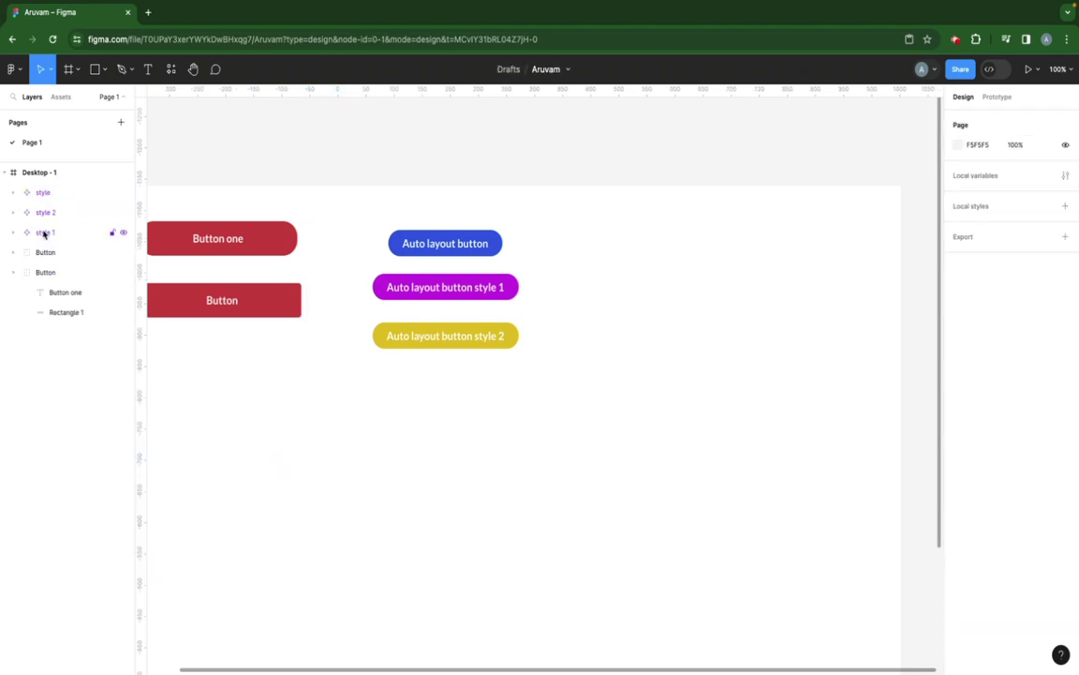
Step: Combine the style, style 2 and style 1 components as variants of one component
{"action": "left_click", "coordinate": [56, 192]}
{"action": "left_click", "coordinate": [46, 232], "text": "shift"}
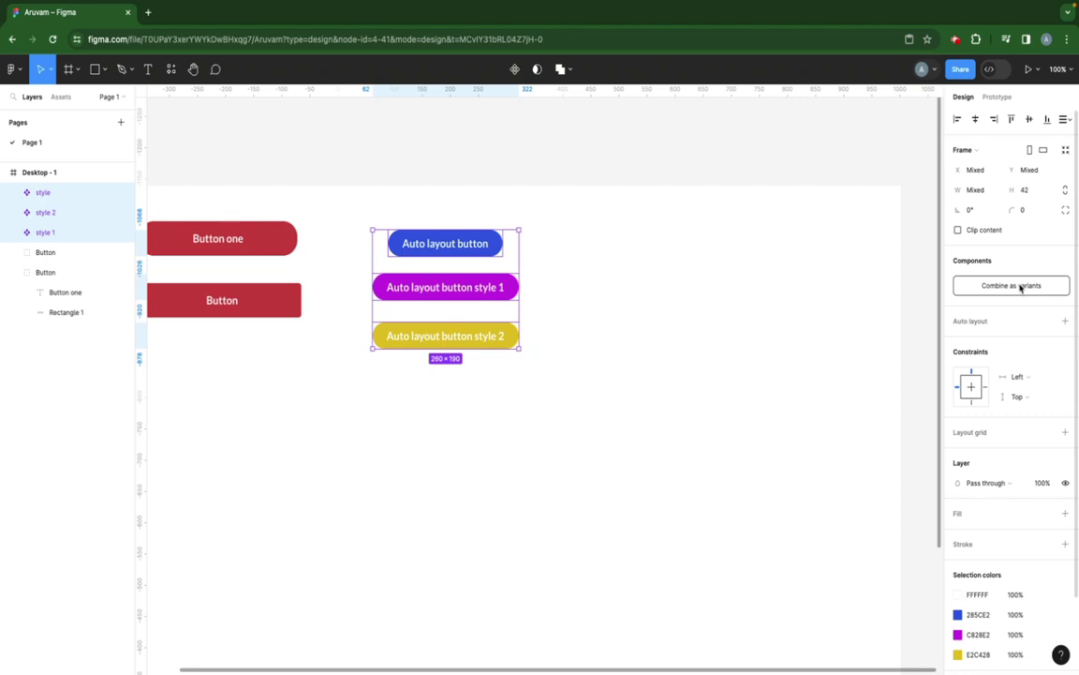
{"action": "left_click", "coordinate": [1020, 286]}
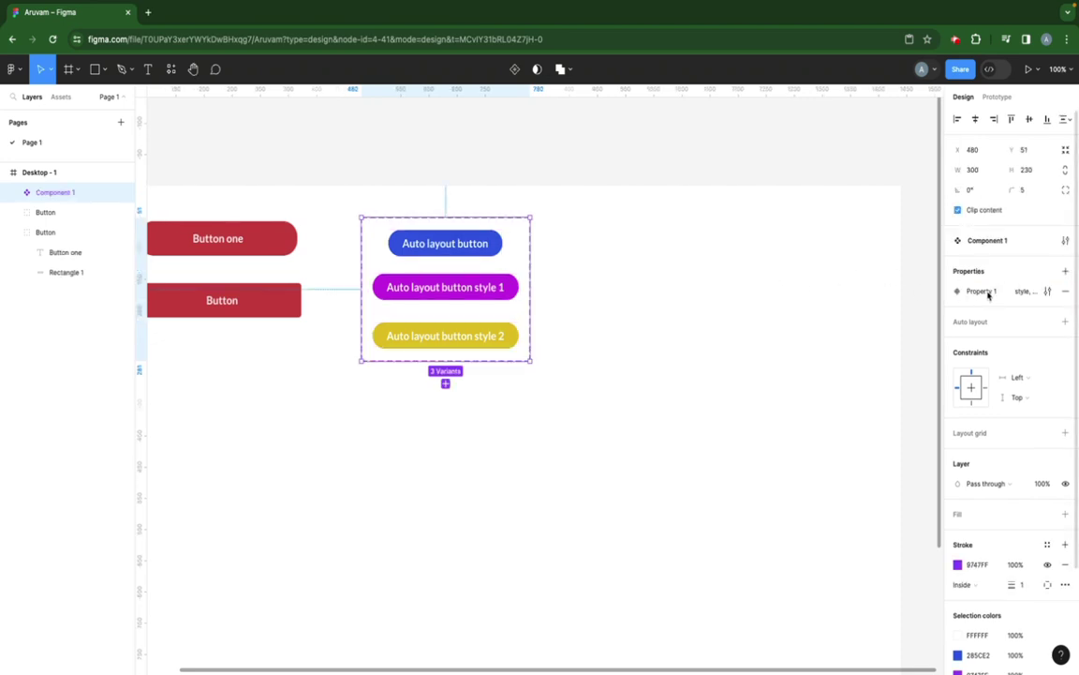
{"action": "left_click", "coordinate": [980, 293]}
{"action": "double_click", "coordinate": [980, 292]}
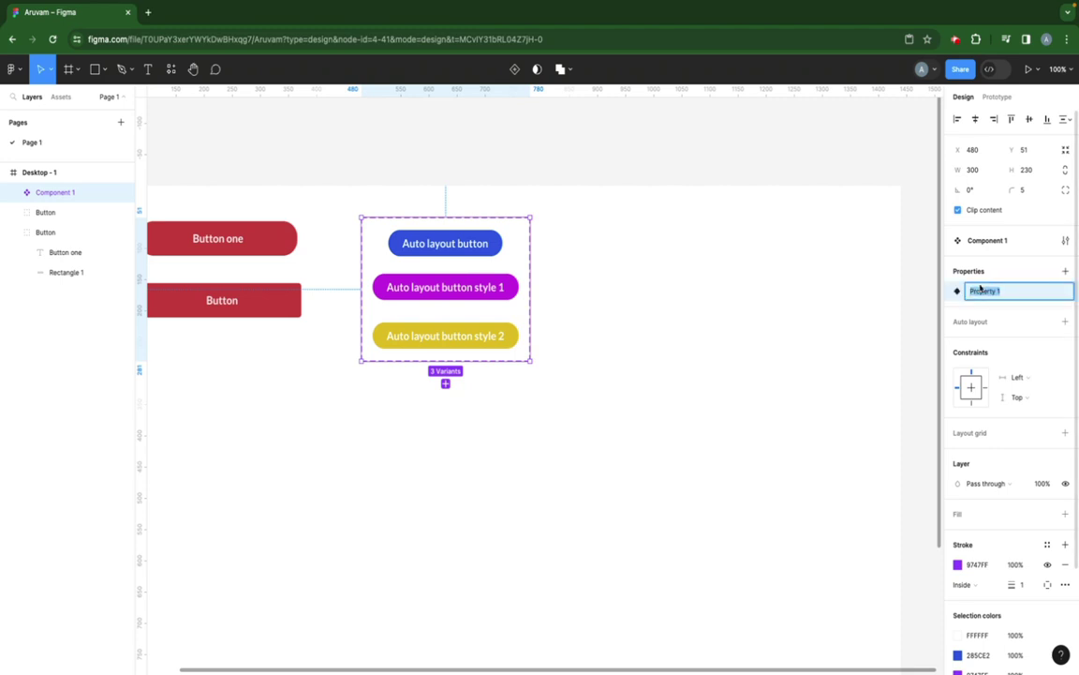
{"action": "left_click", "coordinate": [750, 307]}
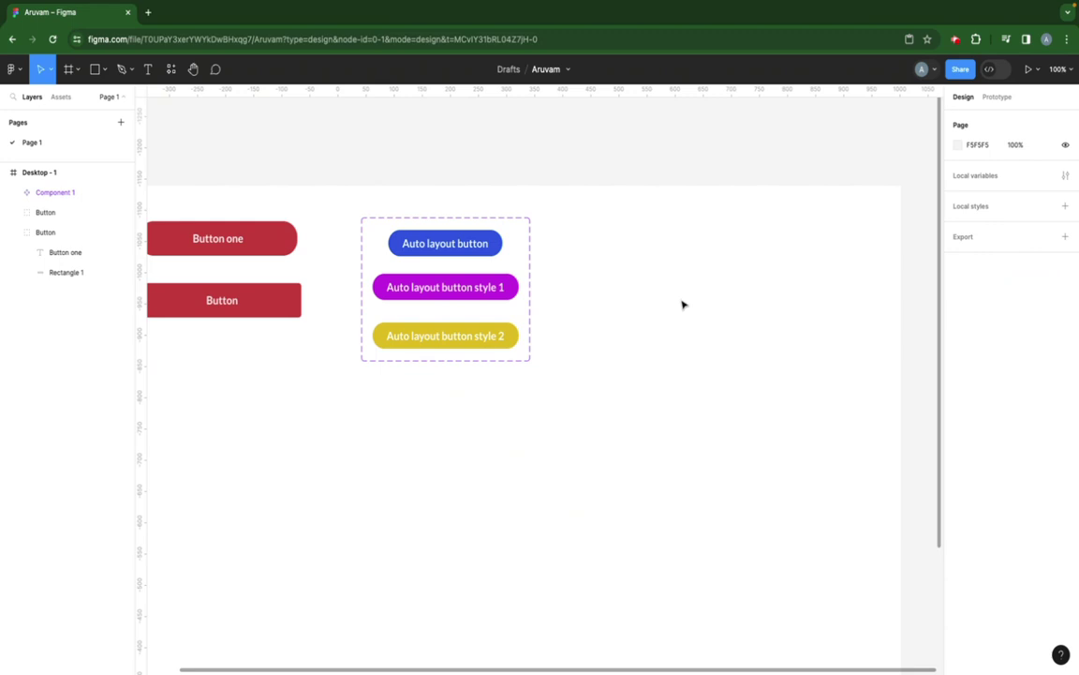
Step: Show the local component assets and examine the entry for the combined button component
{"action": "scroll", "coordinate": [234, 245], "scroll_direction": "down", "scroll_amount": 3}
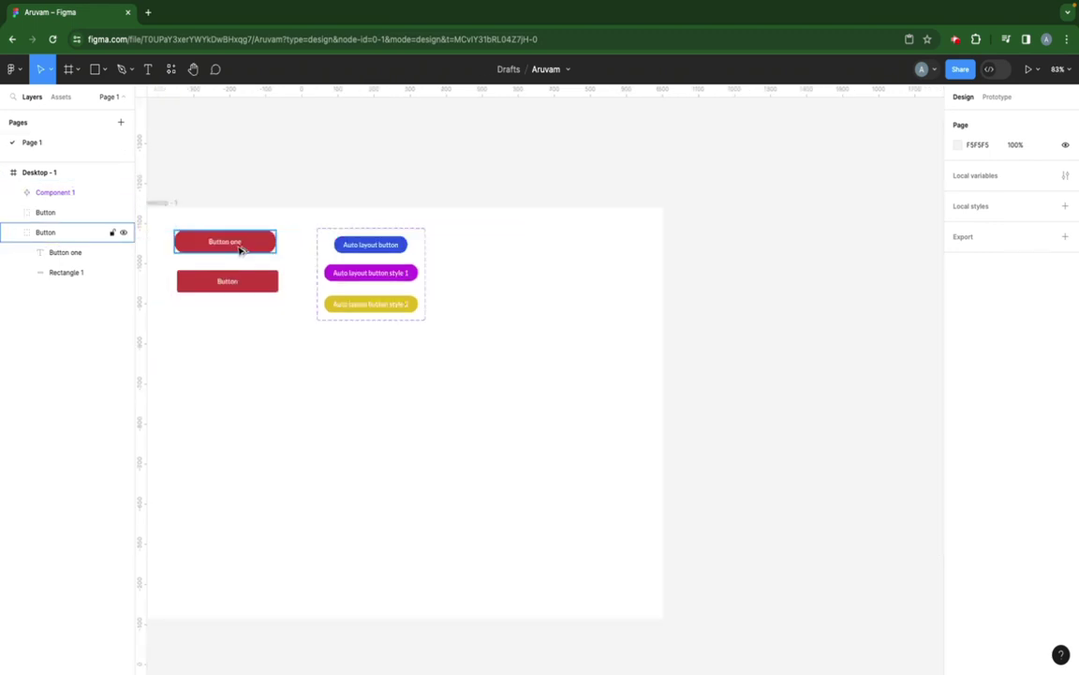
{"action": "scroll", "coordinate": [339, 381], "scroll_direction": "down", "scroll_amount": 3}
{"action": "scroll", "coordinate": [266, 214], "scroll_direction": "up", "scroll_amount": 5}
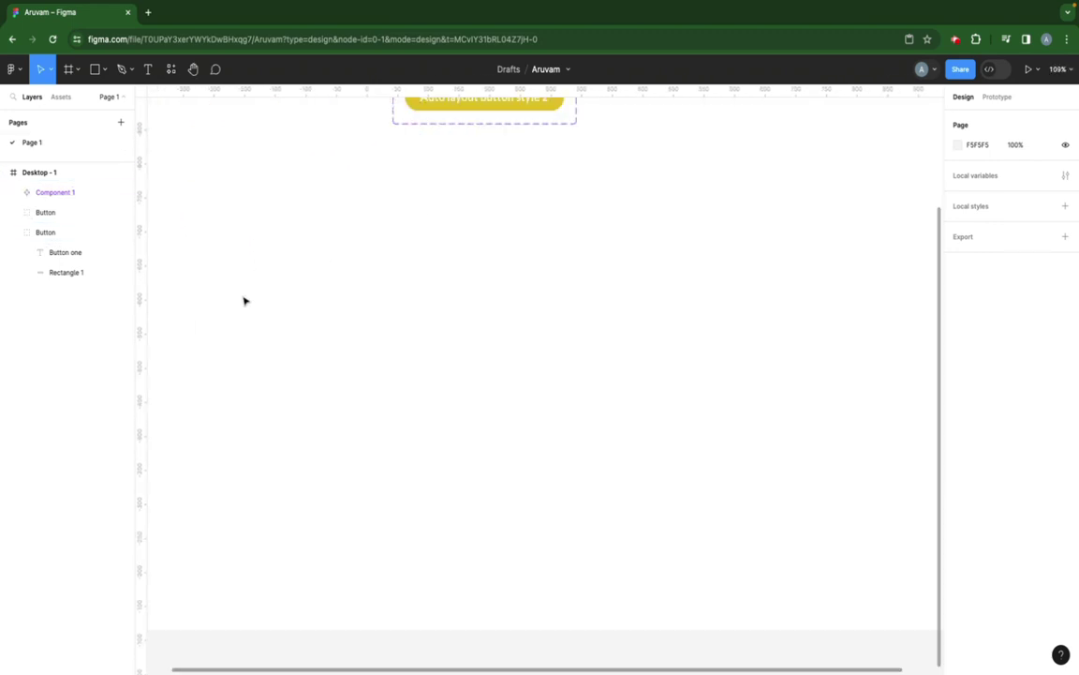
{"action": "scroll", "coordinate": [244, 301], "scroll_direction": "up", "scroll_amount": 2}
{"action": "scroll", "coordinate": [277, 374], "scroll_direction": "up", "scroll_amount": 1}
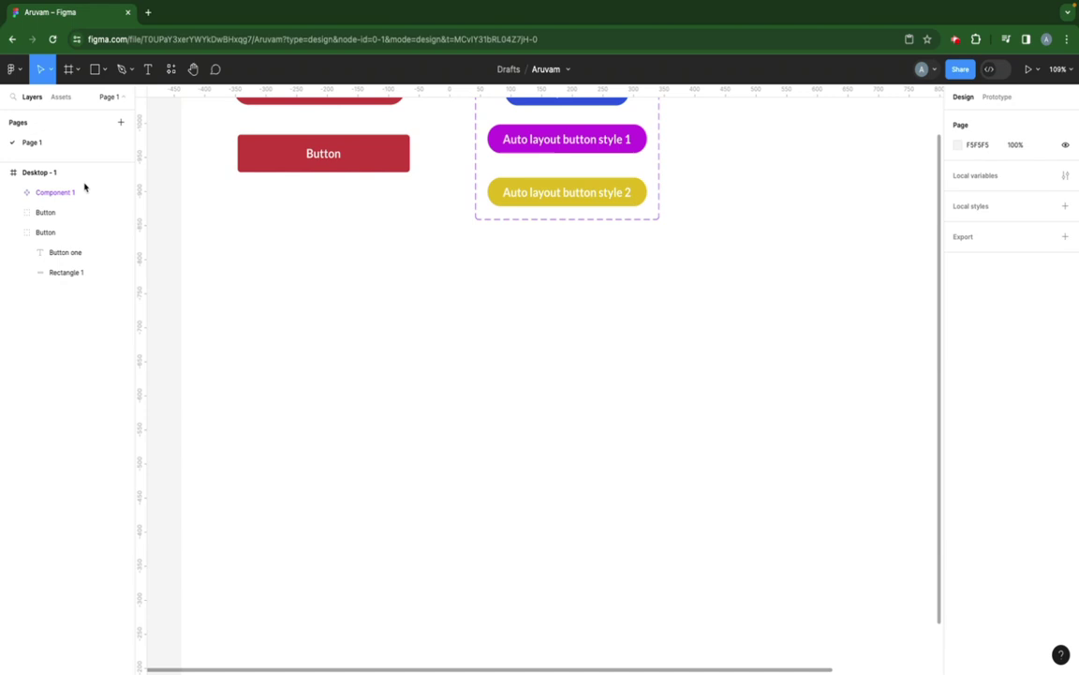
{"action": "left_click", "coordinate": [61, 97]}
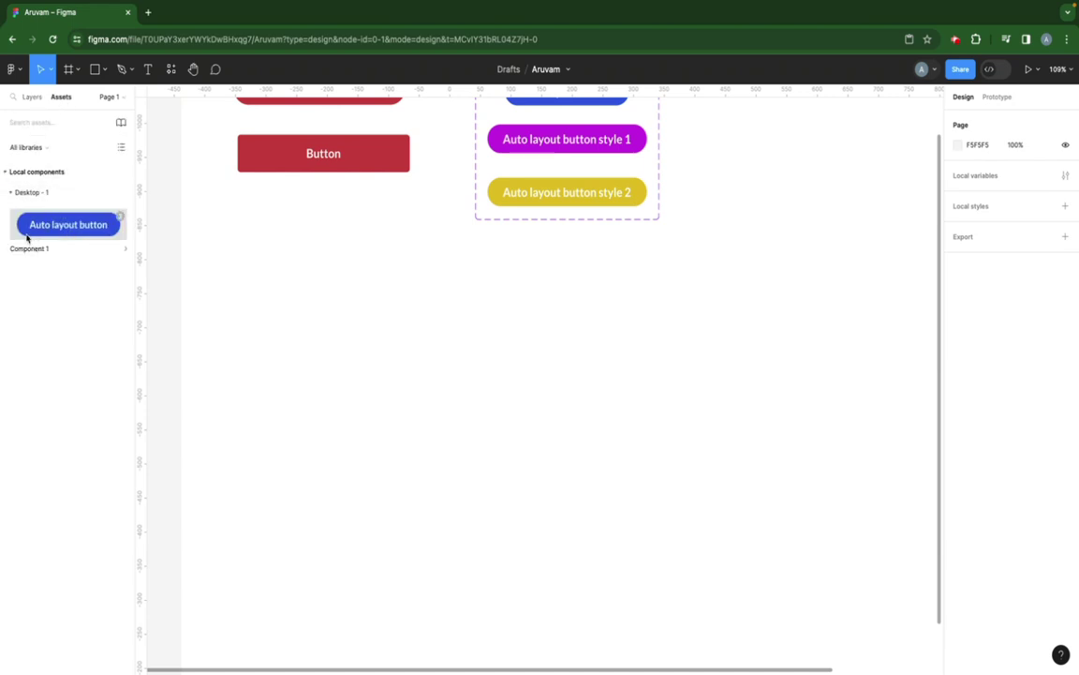
{"action": "mouse_move", "coordinate": [120, 219]}
{"action": "scroll", "coordinate": [321, 351], "scroll_direction": "down", "scroll_amount": 2}
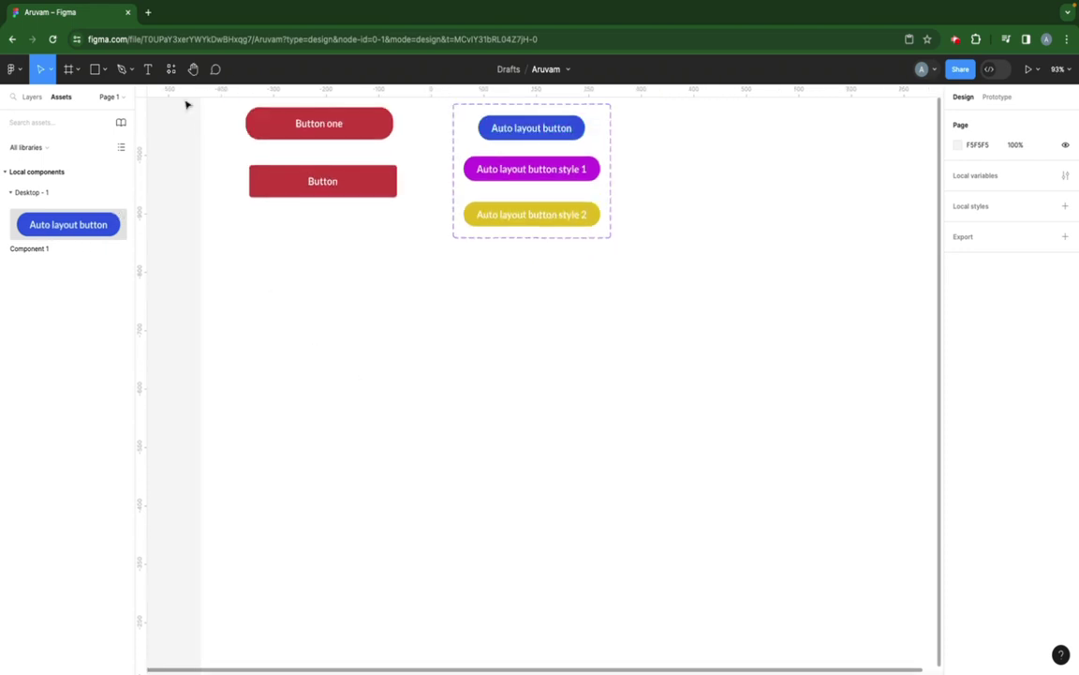
Step: Draw two grey rectangles side by side below the buttons, about 407 × 277 and about 370 × 279
{"action": "left_click", "coordinate": [93, 69]}
{"action": "mouse_move", "coordinate": [244, 308]}
{"action": "left_mouse_down"}
{"action": "mouse_move", "coordinate": [457, 498]}
{"action": "mouse_move", "coordinate": [457, 470]}
{"action": "left_mouse_up"}
{"action": "left_click", "coordinate": [536, 385]}
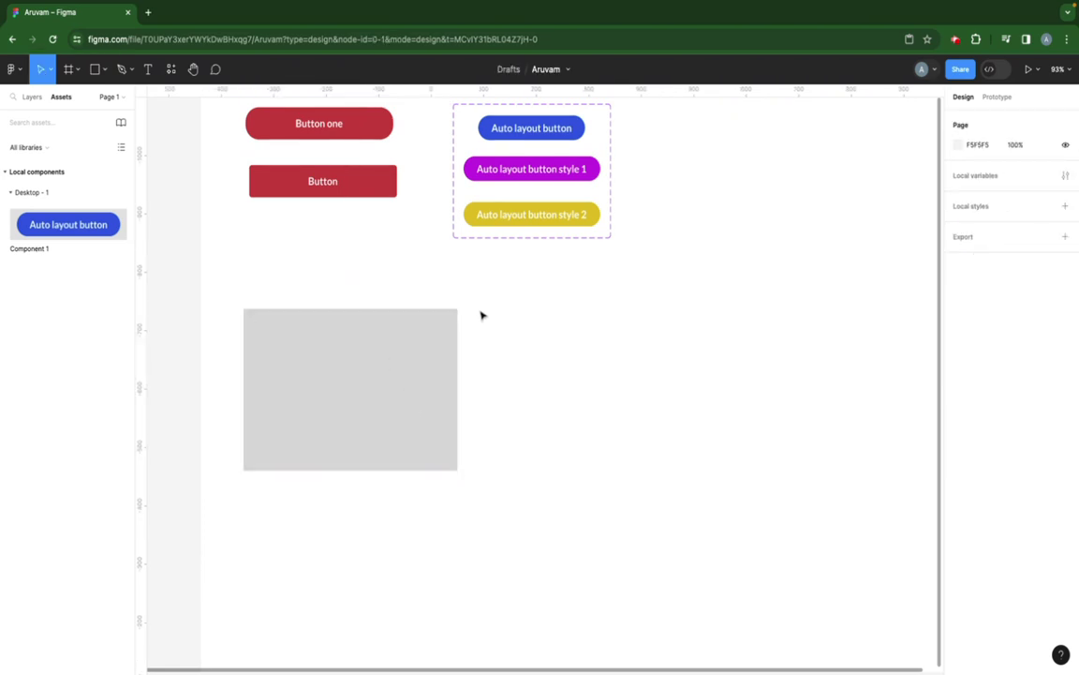
{"action": "left_click", "coordinate": [93, 69]}
{"action": "left_click_drag", "start_coordinate": [493, 307], "coordinate": [686, 469]}
{"action": "left_click", "coordinate": [675, 525]}
Step: Duplicate the second rectangle and place the copy beside it as the third in the row
{"action": "left_click", "coordinate": [607, 381]}
{"action": "key", "text": "ctrl+d"}
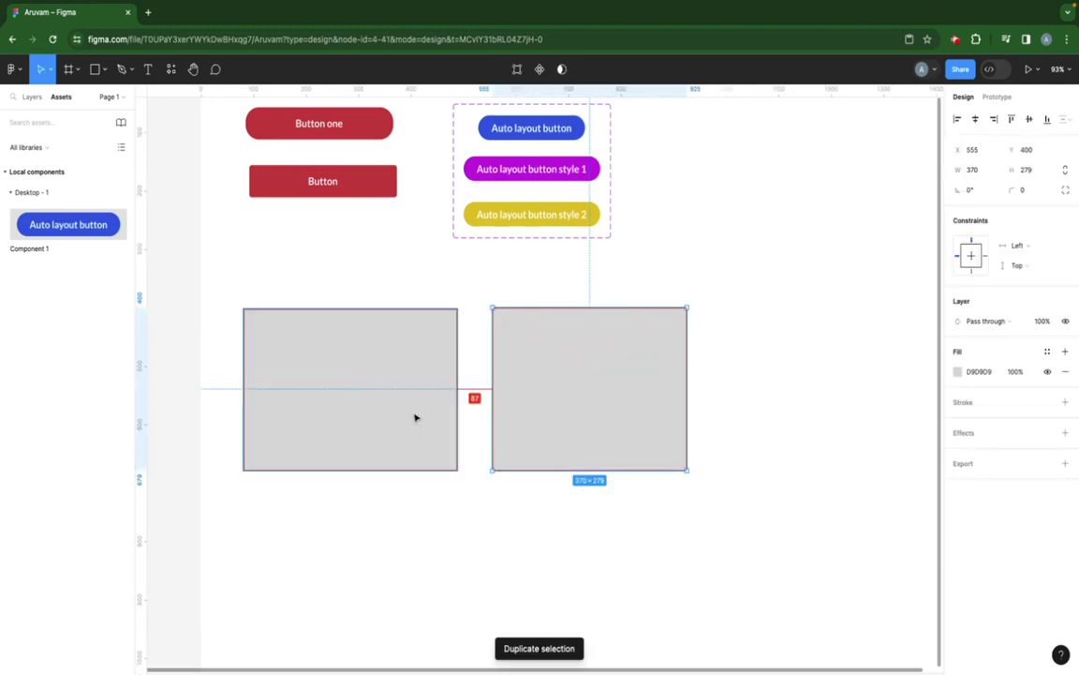
{"action": "scroll", "coordinate": [417, 417], "scroll_direction": "down", "scroll_amount": 5}
{"action": "left_click_drag", "start_coordinate": [560, 407], "coordinate": [574, 405]}
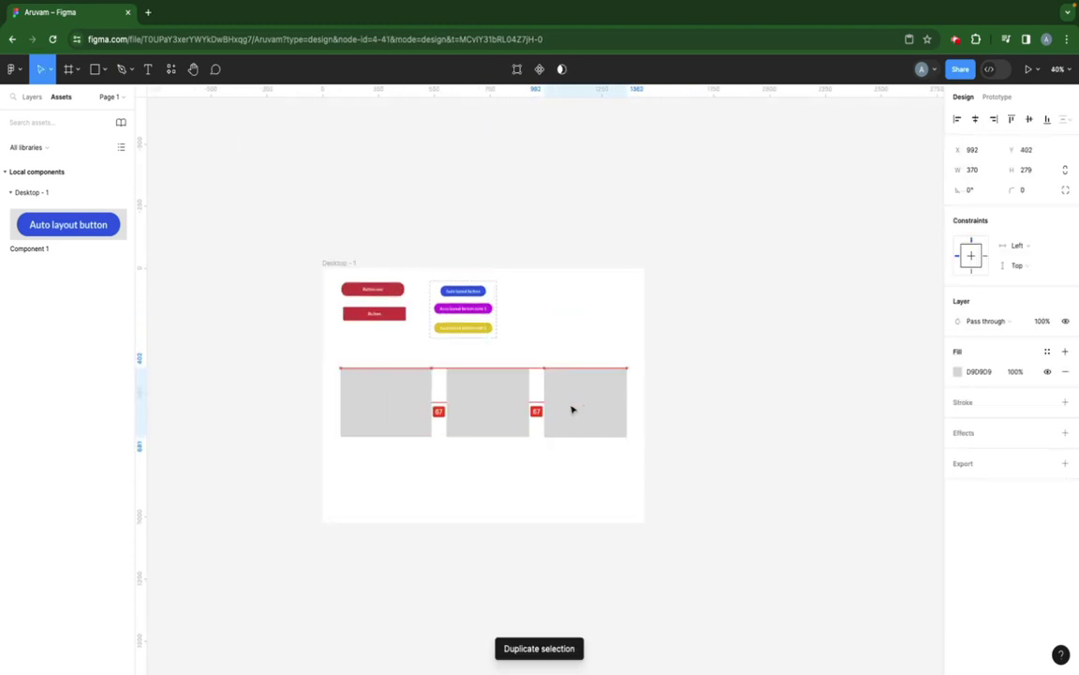
{"action": "left_click", "coordinate": [543, 477]}
Step: Move the first rectangle closer to the second, to about X 108 and Y 400, aligning their upper edges
{"action": "scroll", "coordinate": [434, 435], "scroll_direction": "up", "scroll_amount": 6}
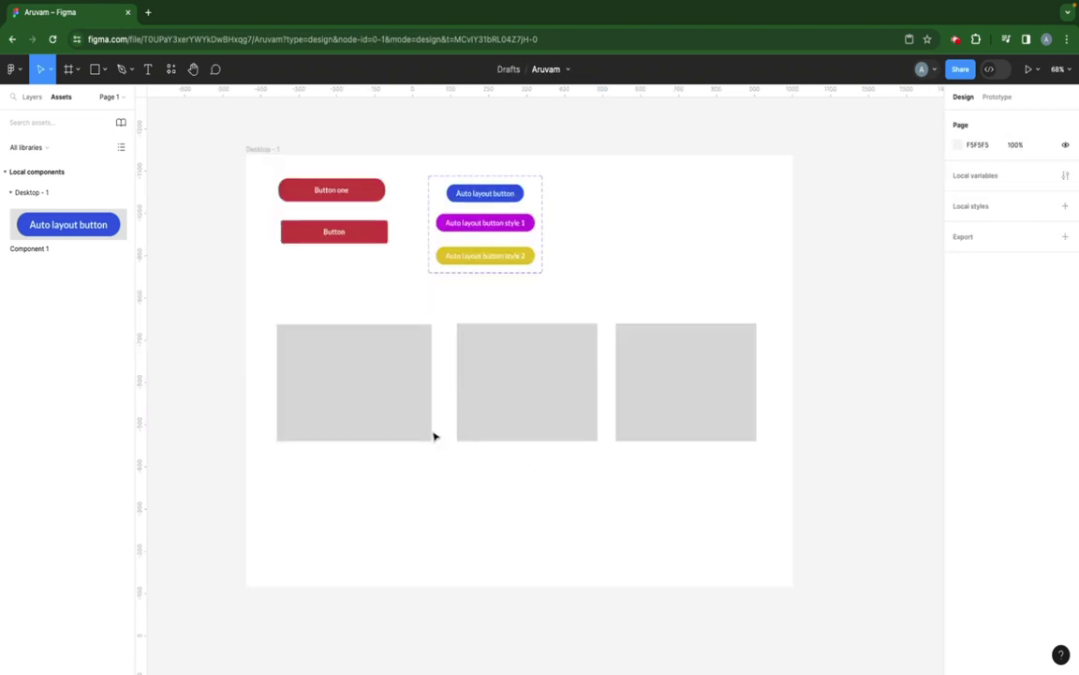
{"action": "left_click", "coordinate": [366, 350]}
{"action": "left_click_drag", "start_coordinate": [367, 350], "coordinate": [378, 348]}
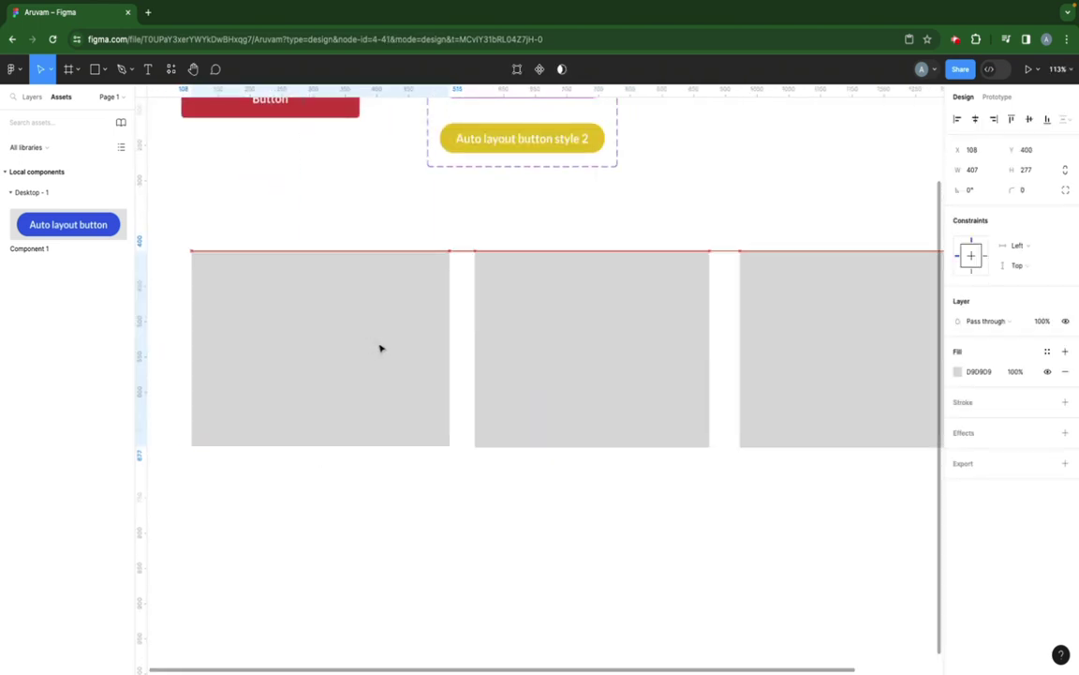
{"action": "left_click", "coordinate": [356, 503]}
Step: Place an instance of Component 1 near the centre of the first grey rectangle
{"action": "scroll", "coordinate": [253, 385], "scroll_direction": "down", "scroll_amount": 2}
{"action": "left_click_drag", "start_coordinate": [52, 214], "coordinate": [301, 355]}
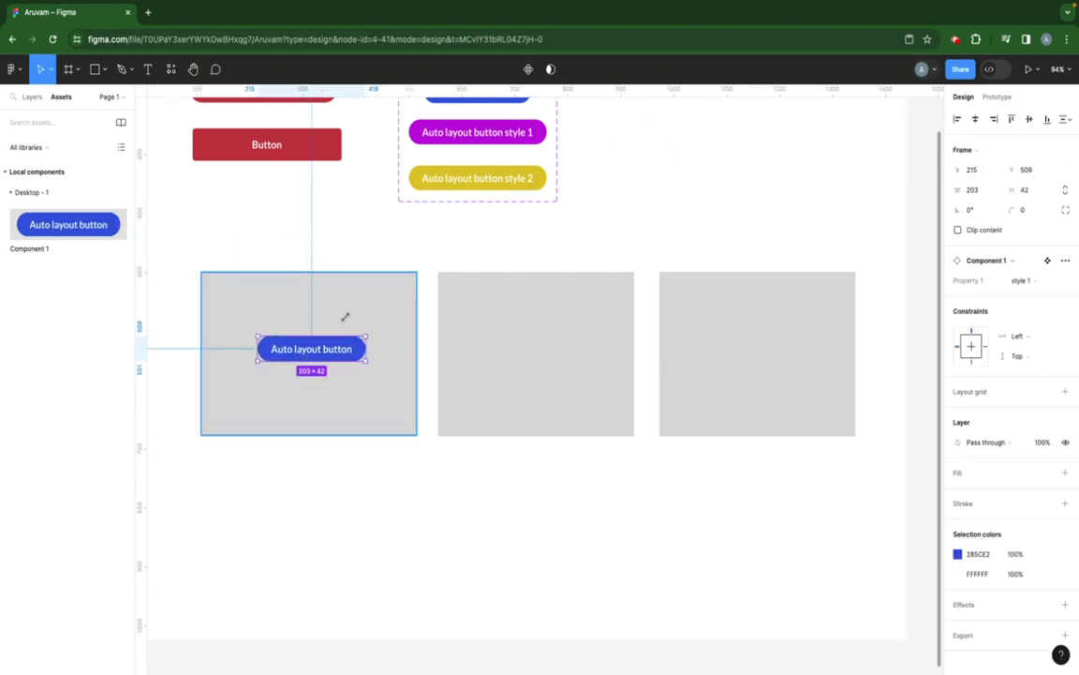
{"action": "left_click", "coordinate": [321, 388]}
Step: Duplicate the button instance twice, putting one copy in the second rectangle and one in the third
{"action": "left_click", "coordinate": [312, 339]}
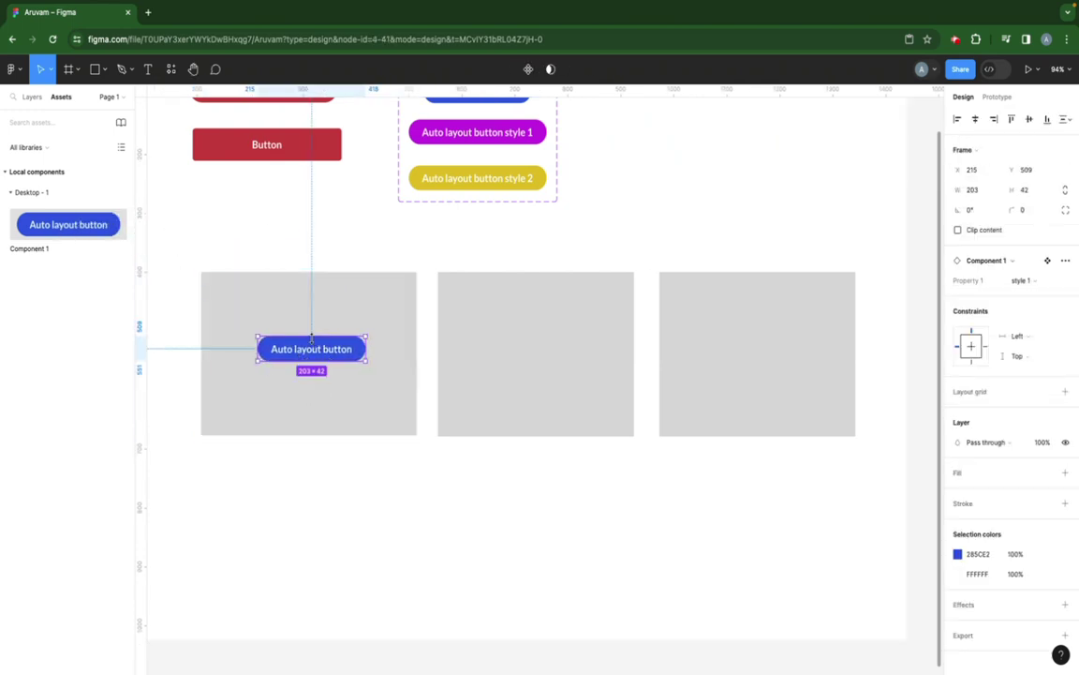
{"action": "key", "text": "ctrl+d"}
{"action": "left_click_drag", "start_coordinate": [312, 339], "coordinate": [530, 349]}
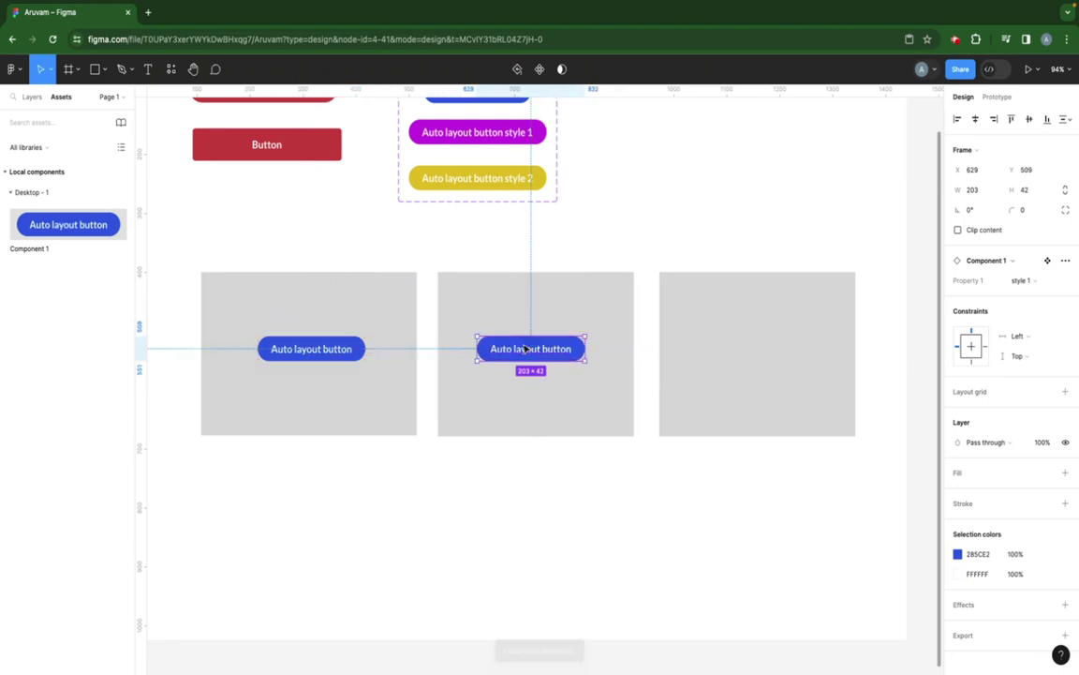
{"action": "key", "text": "ctrl+d"}
{"action": "left_click", "coordinate": [545, 348]}
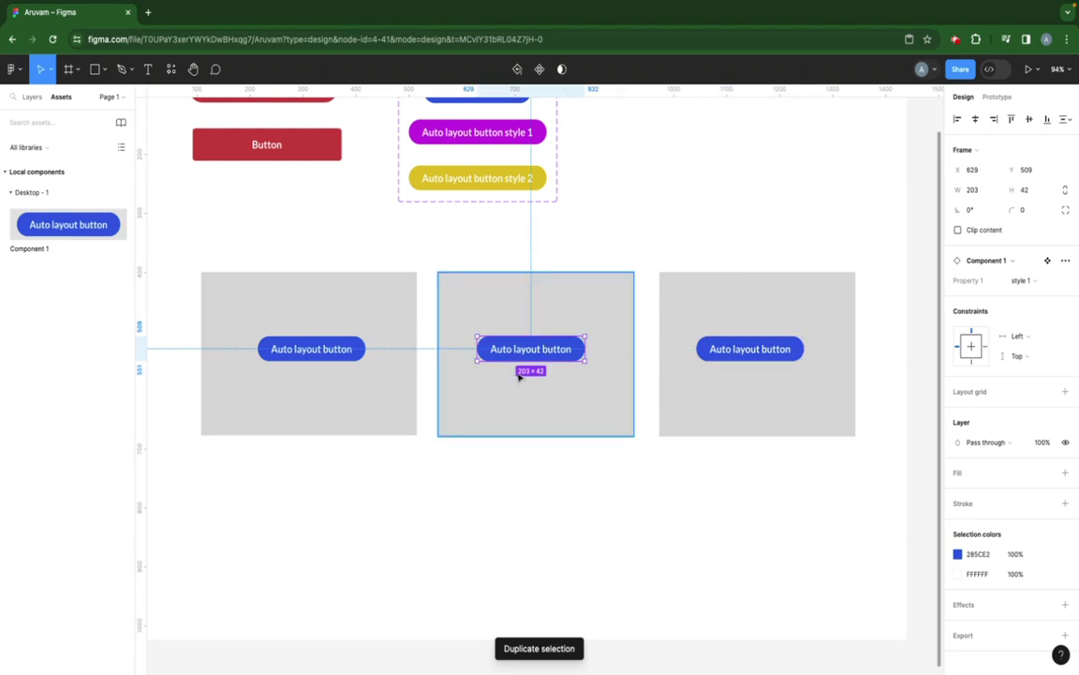
Step: Switch the second rectangle's button instance to the yellow "style" variant and the third rectangle's to the purple "style 2" variant
{"action": "left_click", "coordinate": [1025, 281]}
{"action": "left_click", "coordinate": [971, 295]}
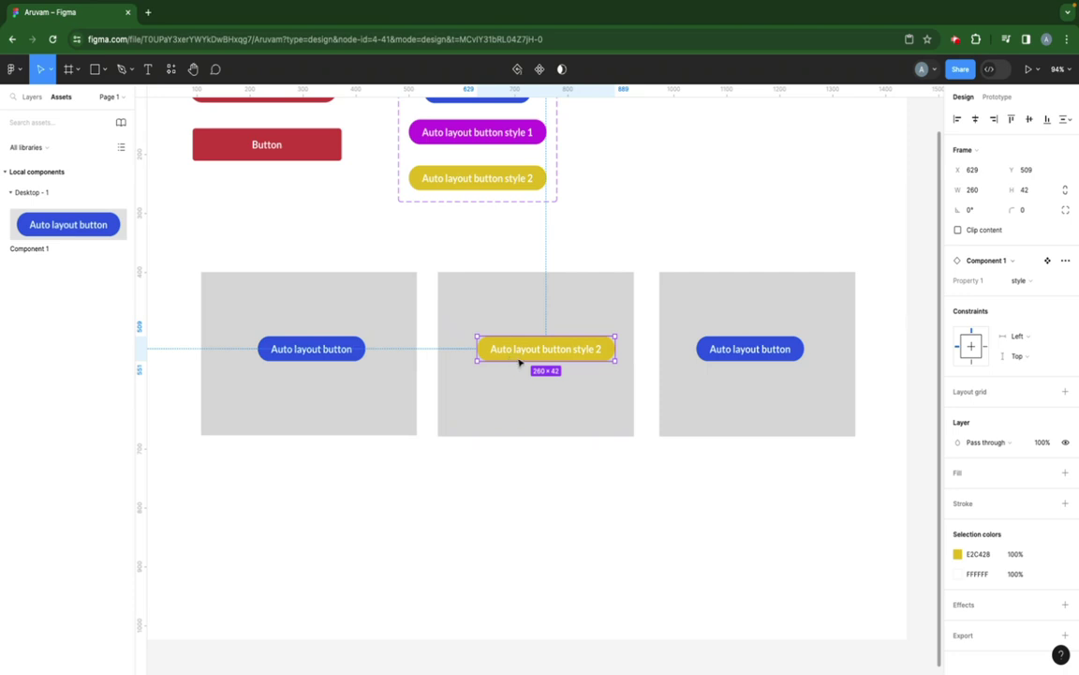
{"action": "left_click", "coordinate": [731, 349]}
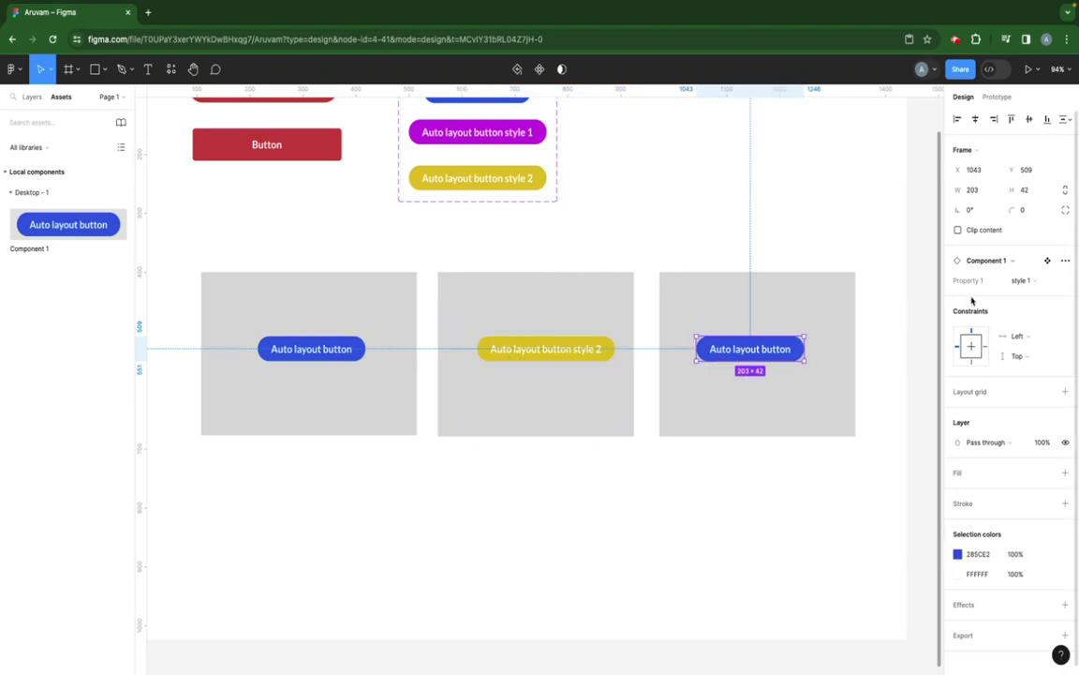
{"action": "left_click", "coordinate": [1021, 281]}
{"action": "left_click", "coordinate": [971, 294]}
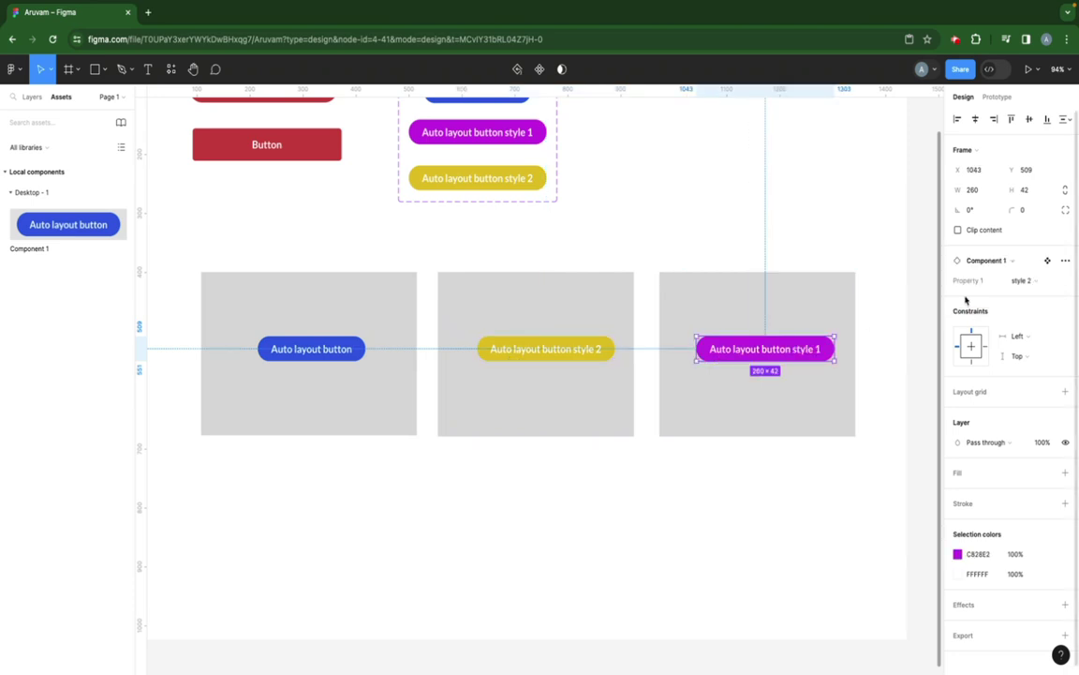
{"action": "left_click", "coordinate": [648, 535]}
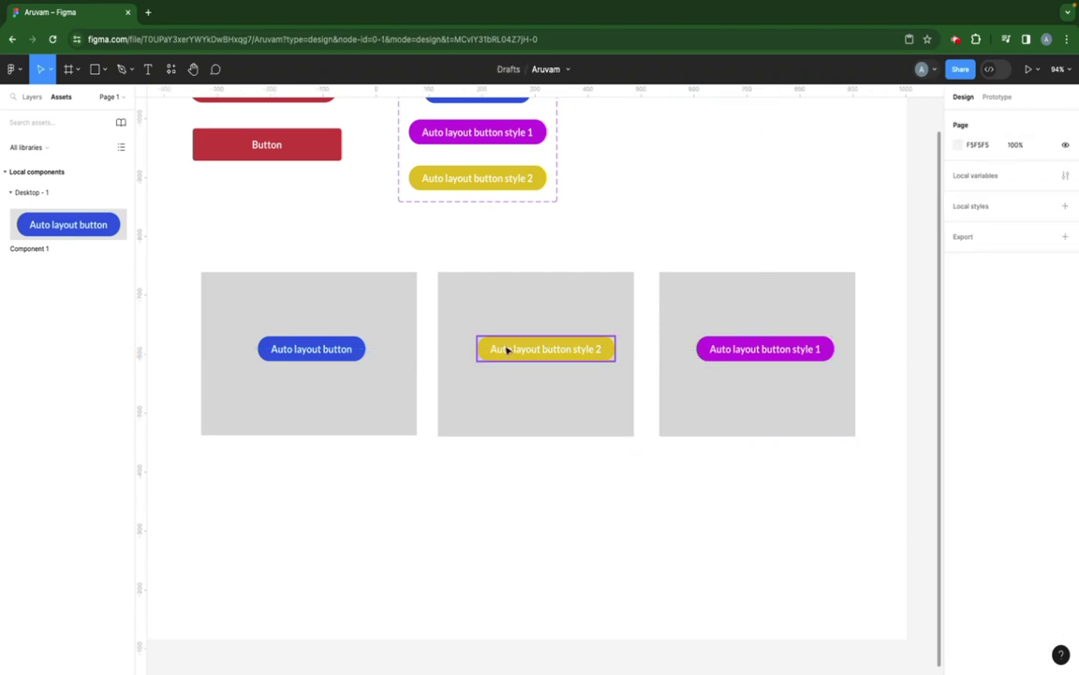
{"action": "scroll", "coordinate": [506, 349], "scroll_direction": "down", "scroll_amount": 5}
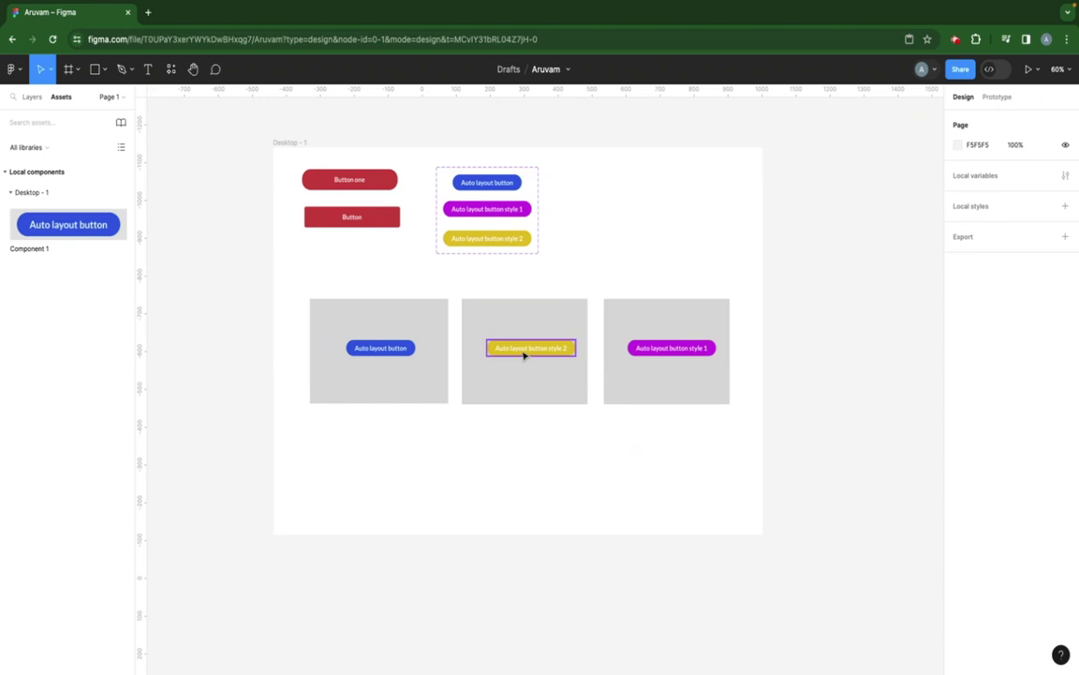
{"action": "scroll", "coordinate": [496, 357], "scroll_direction": "up", "scroll_amount": 3}
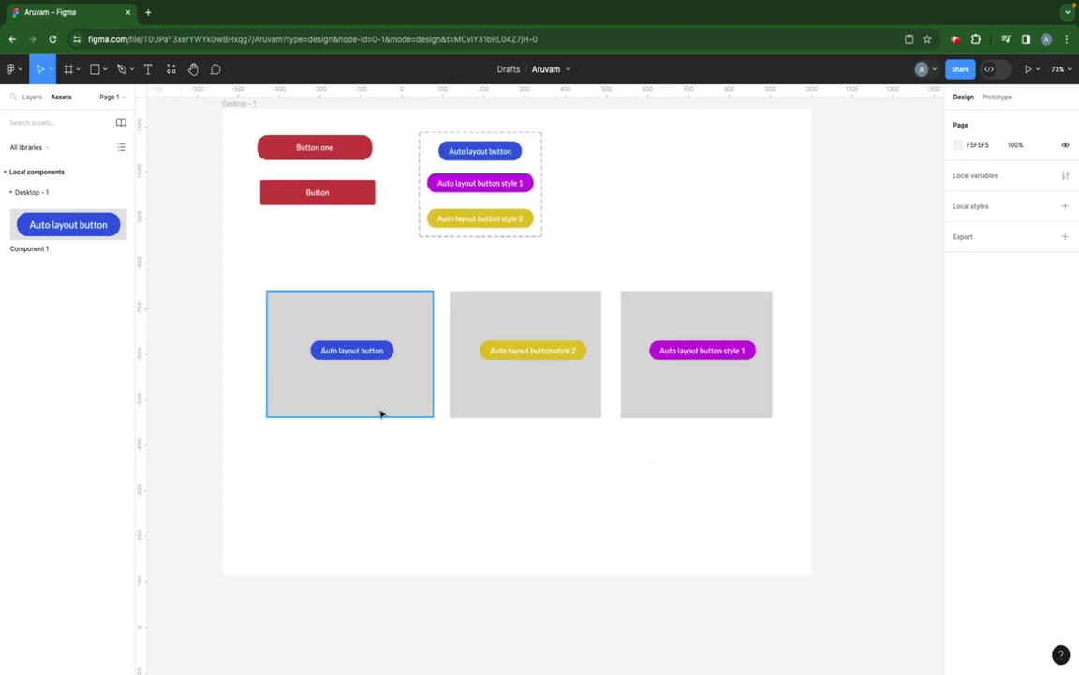
{"action": "scroll", "coordinate": [380, 413], "scroll_direction": "up", "scroll_amount": 1}
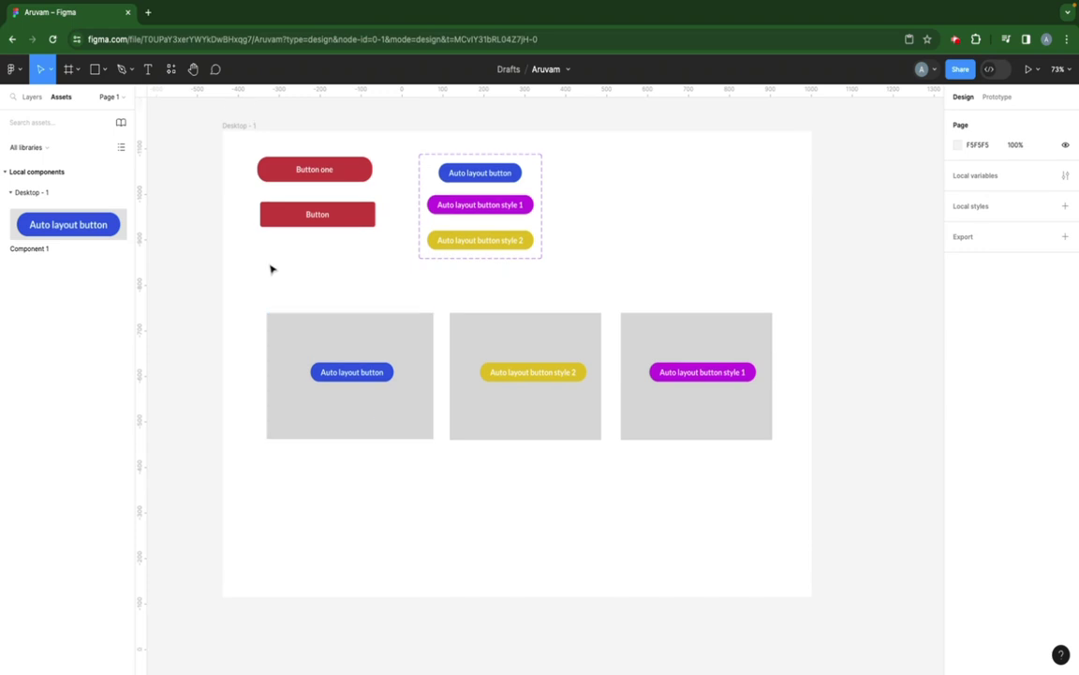
Step: Create a local color variable named green
{"action": "left_click", "coordinate": [980, 208]}
{"action": "left_click", "coordinate": [996, 174]}
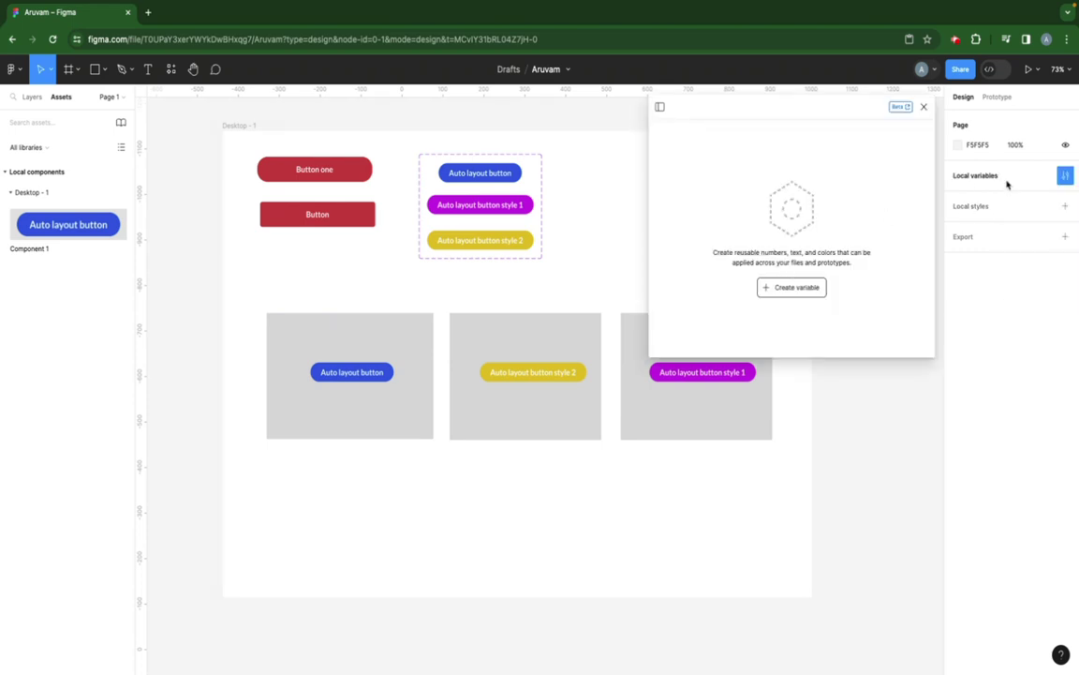
{"action": "left_click", "coordinate": [793, 288]}
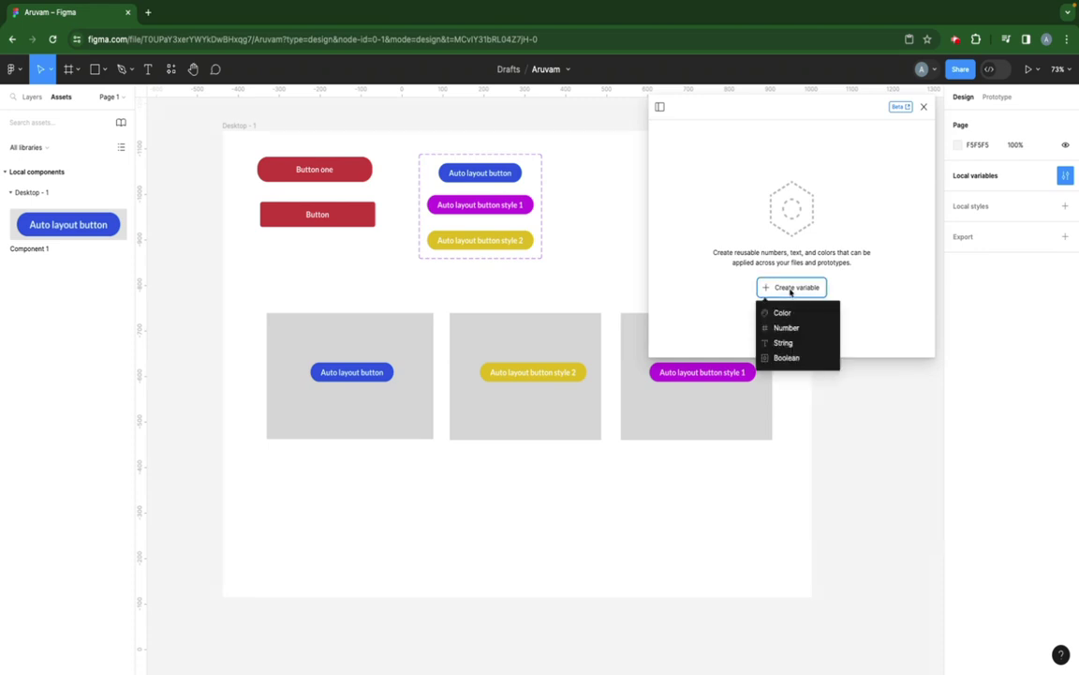
{"action": "left_click", "coordinate": [783, 313]}
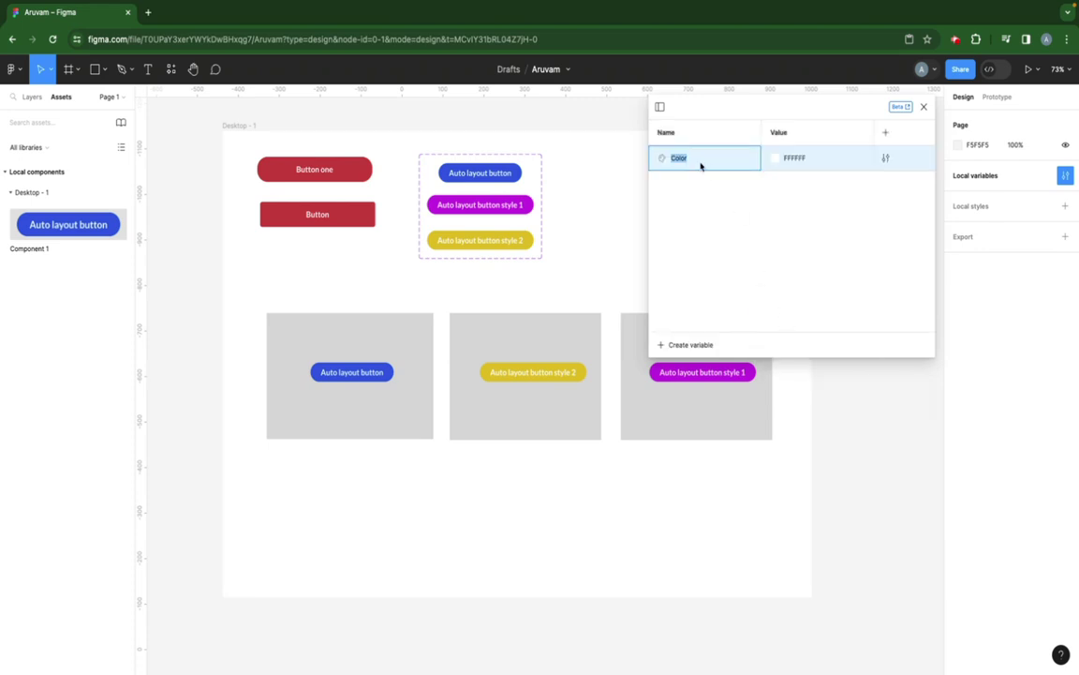
{"action": "type", "text": "g"}
{"action": "key", "text": "BackSpace"}
{"action": "key", "text": "BackSpace"}
Step: Set the green variable's value to the green shade 10B620
{"action": "left_click", "coordinate": [774, 159]}
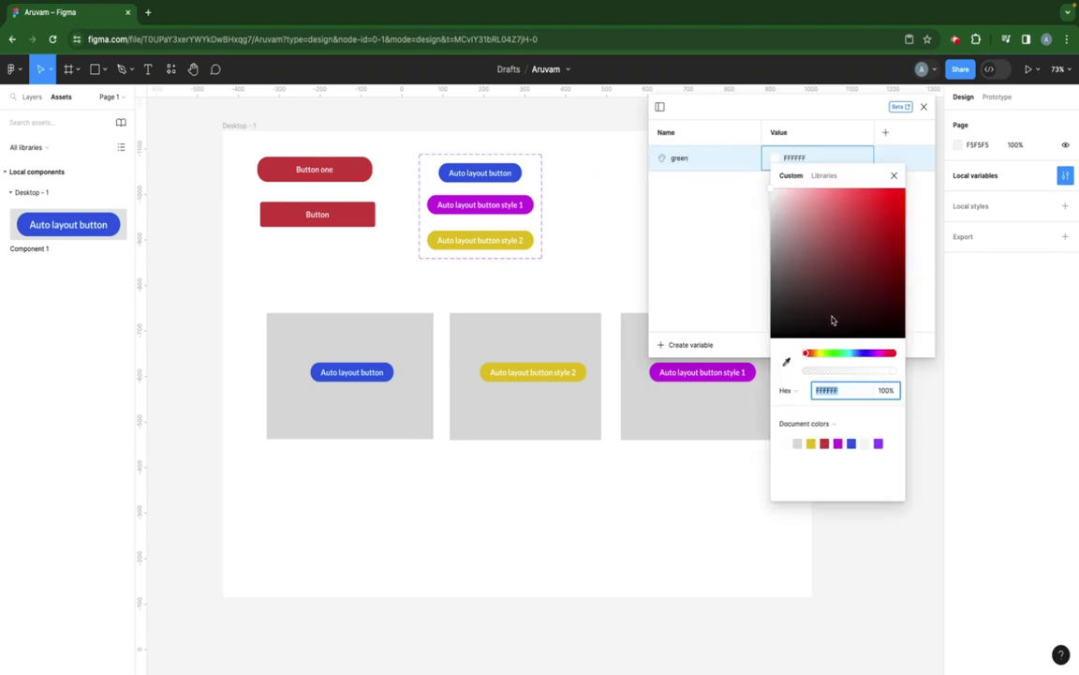
{"action": "left_click", "coordinate": [837, 353]}
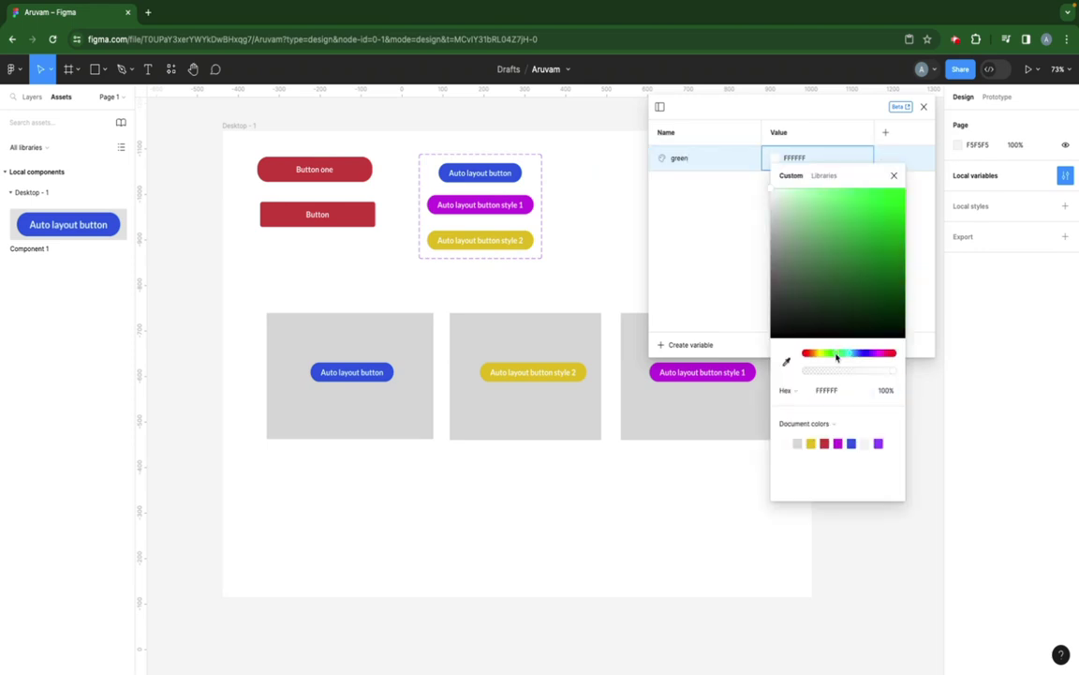
{"action": "left_click", "coordinate": [894, 233]}
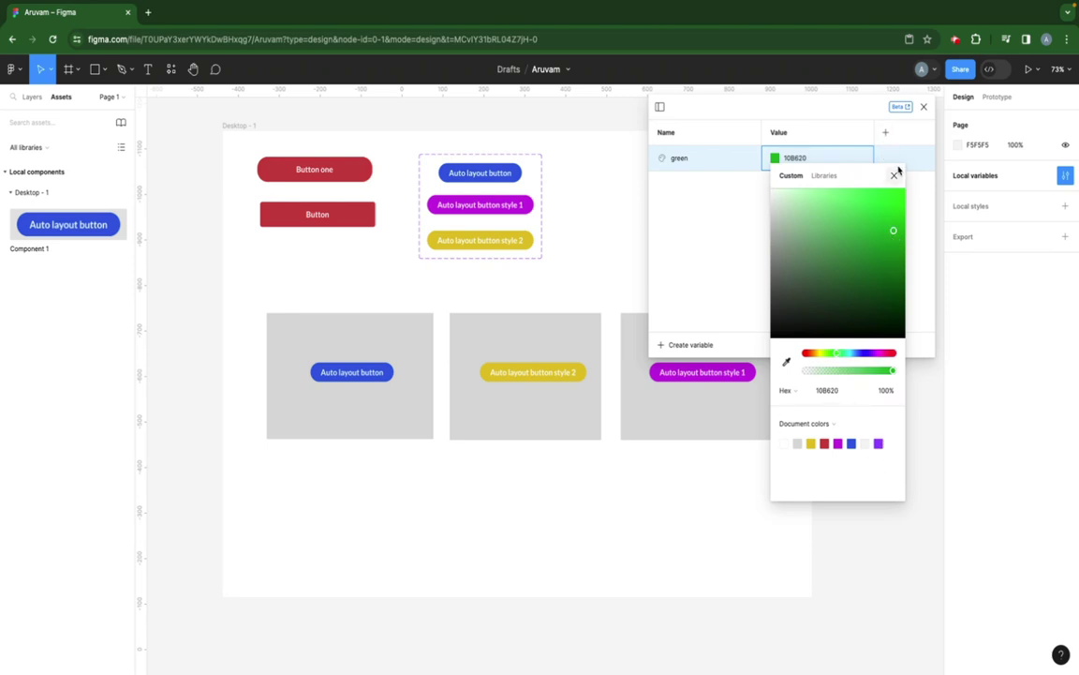
{"action": "left_click", "coordinate": [872, 223]}
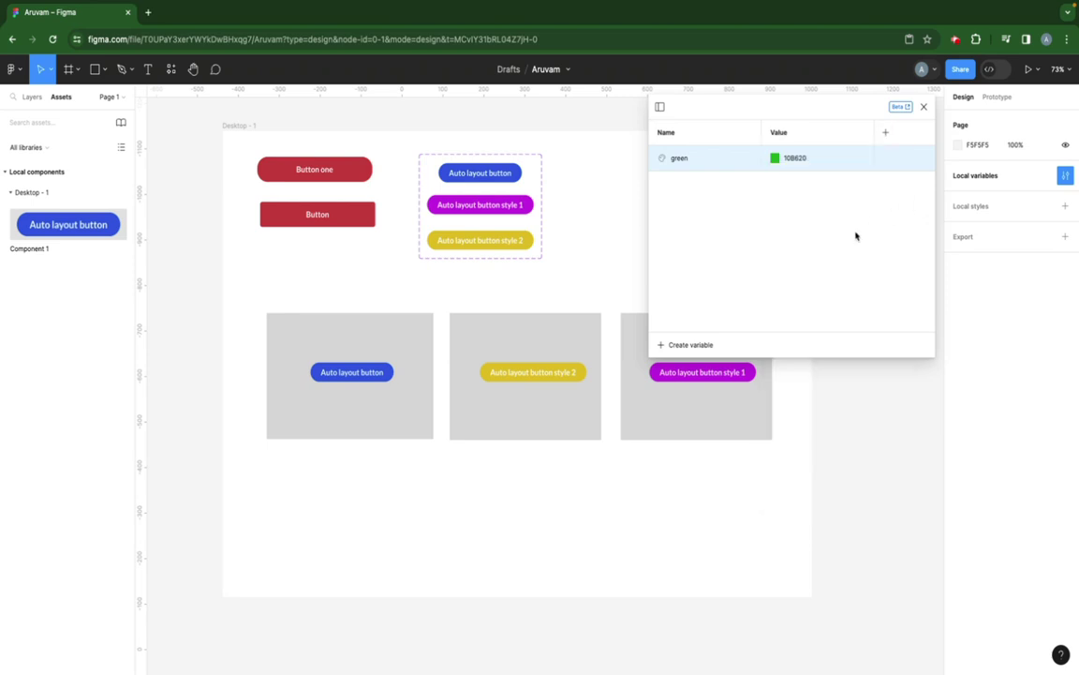
Step: Create a second color variable named Red with the value E93838
{"action": "left_click", "coordinate": [693, 345]}
{"action": "left_click", "coordinate": [689, 368]}
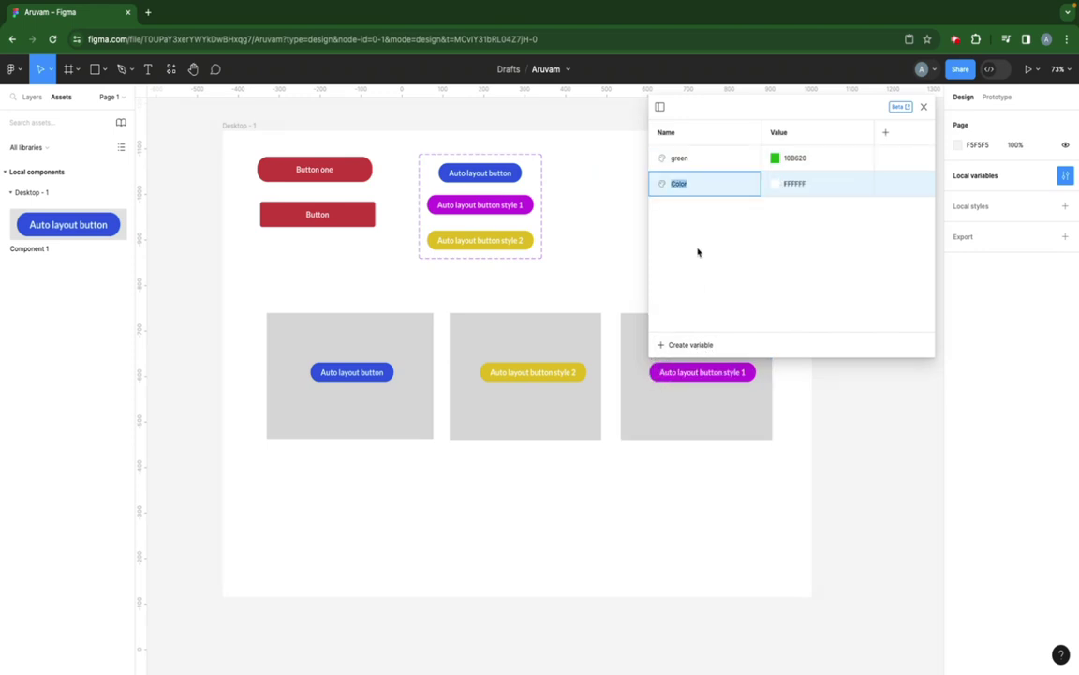
{"action": "type", "text": "Red"}
{"action": "left_click", "coordinate": [776, 184]}
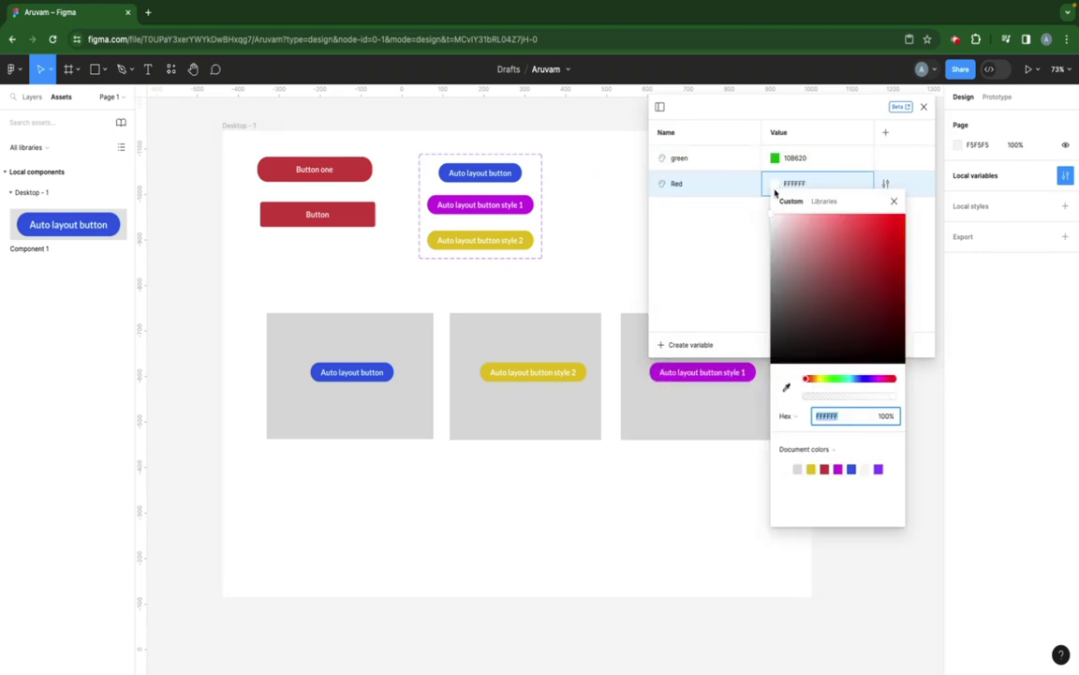
{"action": "left_click", "coordinate": [873, 227]}
{"action": "left_click", "coordinate": [892, 202]}
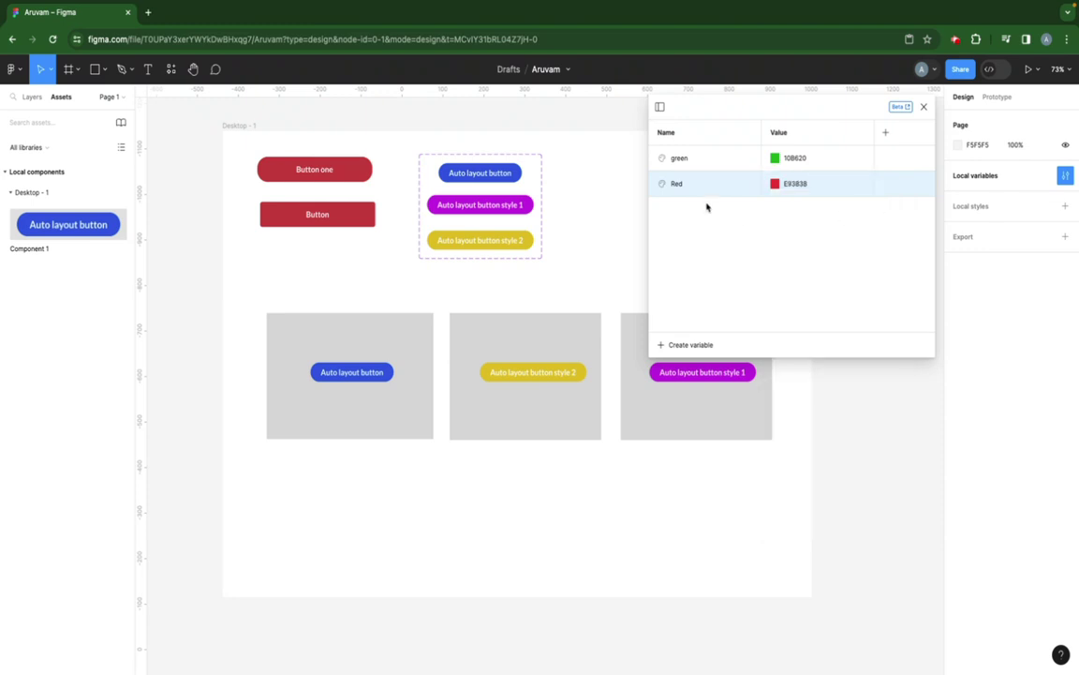
Step: Create a third color variable named Yellow
{"action": "left_click", "coordinate": [671, 344]}
{"action": "left_click", "coordinate": [677, 371]}
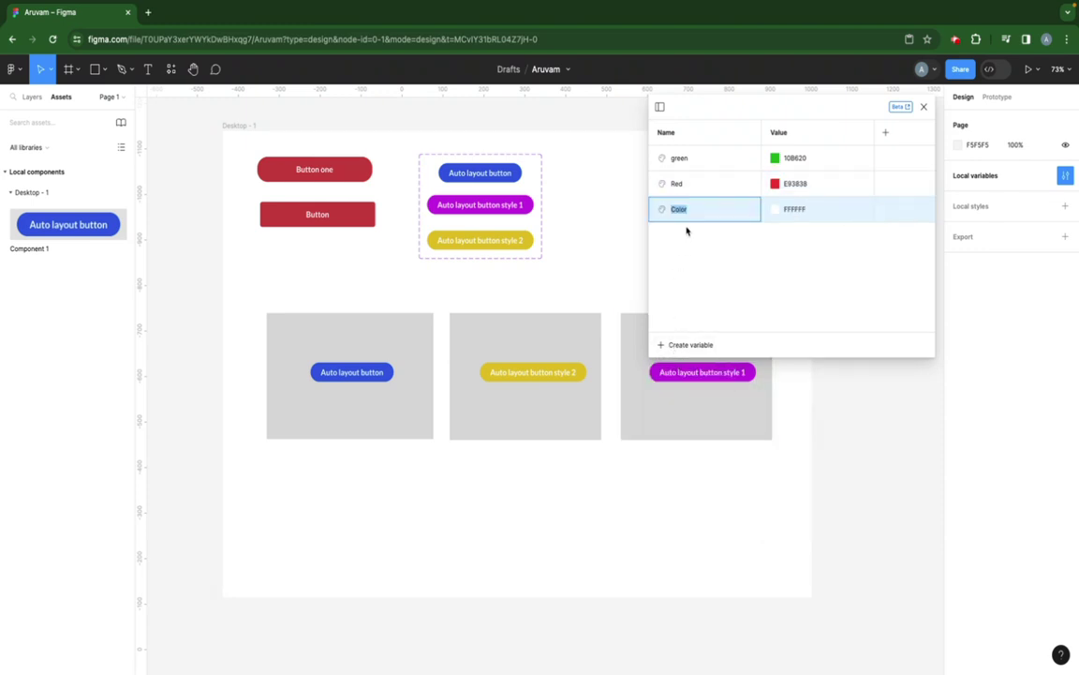
{"action": "type", "text": "Y"}
{"action": "key", "text": "Return"}
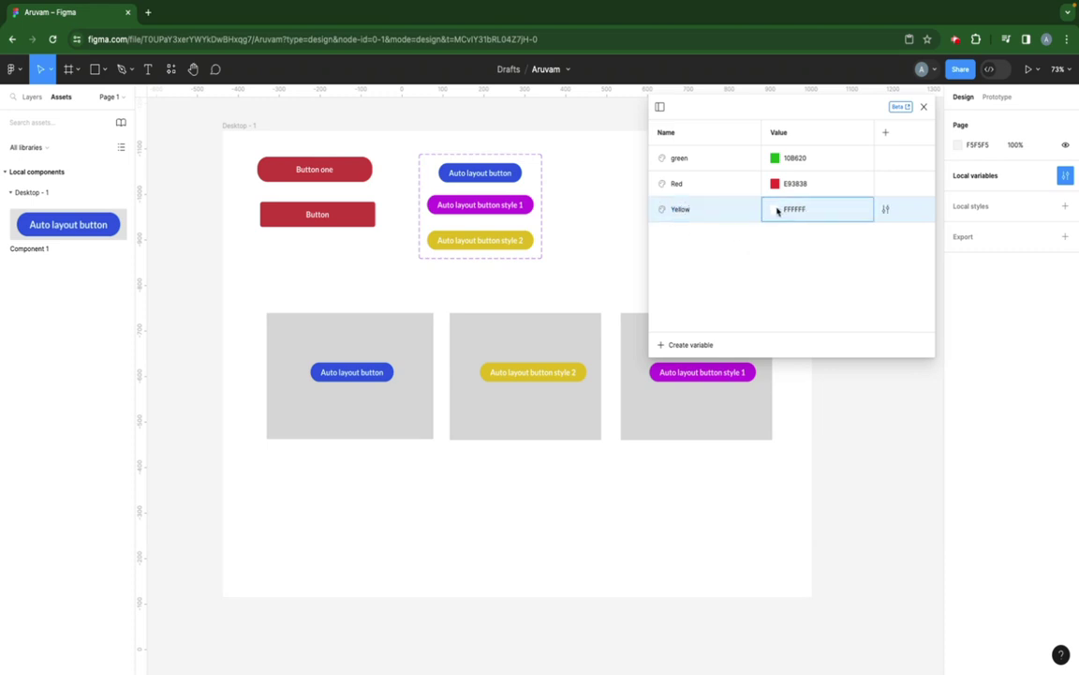
Step: Set the Yellow variable's value to the bright yellow F4ED3D
{"action": "left_click", "coordinate": [776, 209]}
{"action": "left_click", "coordinate": [854, 403]}
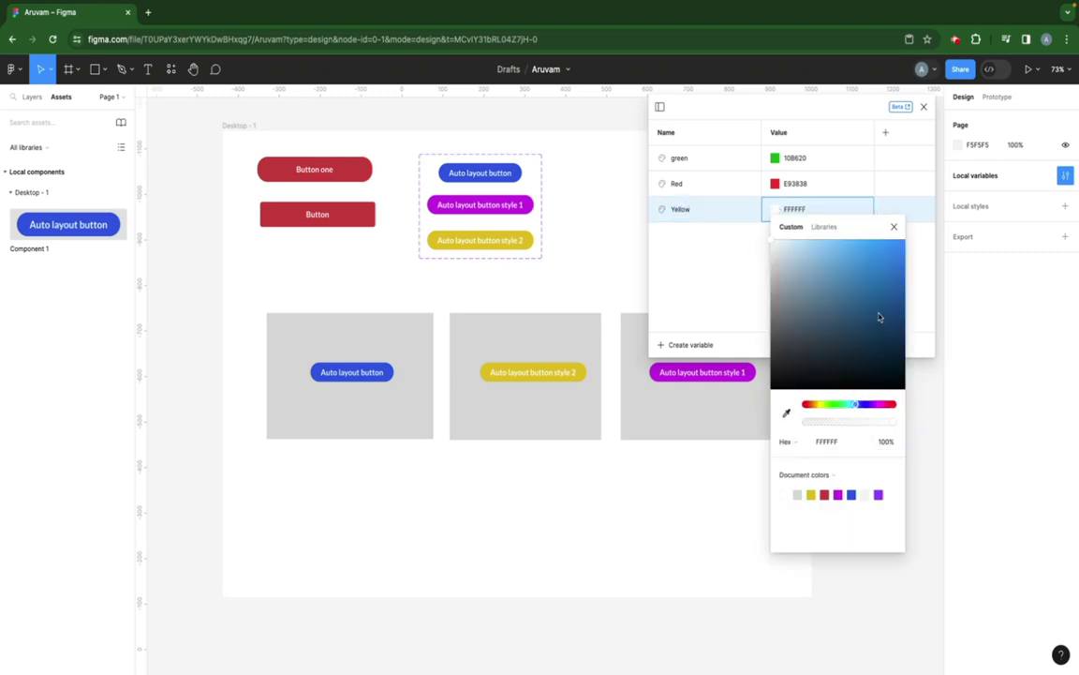
{"action": "left_click", "coordinate": [814, 404]}
{"action": "left_click", "coordinate": [864, 251]}
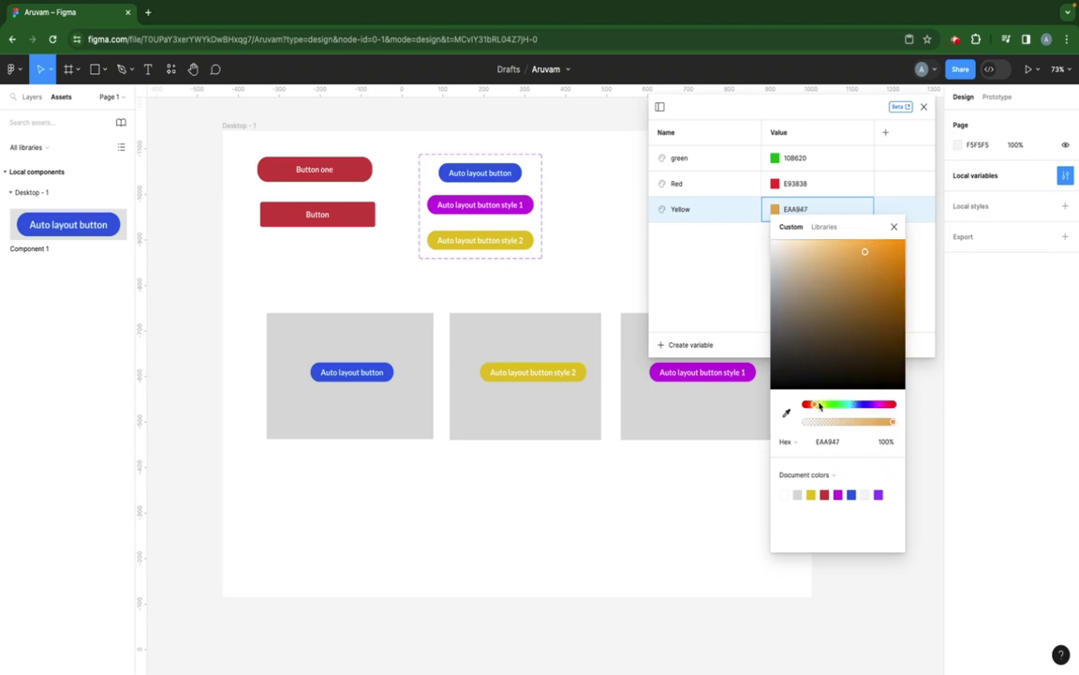
{"action": "left_click", "coordinate": [819, 405]}
{"action": "left_click", "coordinate": [876, 264]}
{"action": "left_click", "coordinate": [871, 249]}
{"action": "left_click", "coordinate": [696, 266]}
Step: Create a color variable named Blue using the document's blue 285CE2, and close the local variables
{"action": "left_click", "coordinate": [691, 345]}
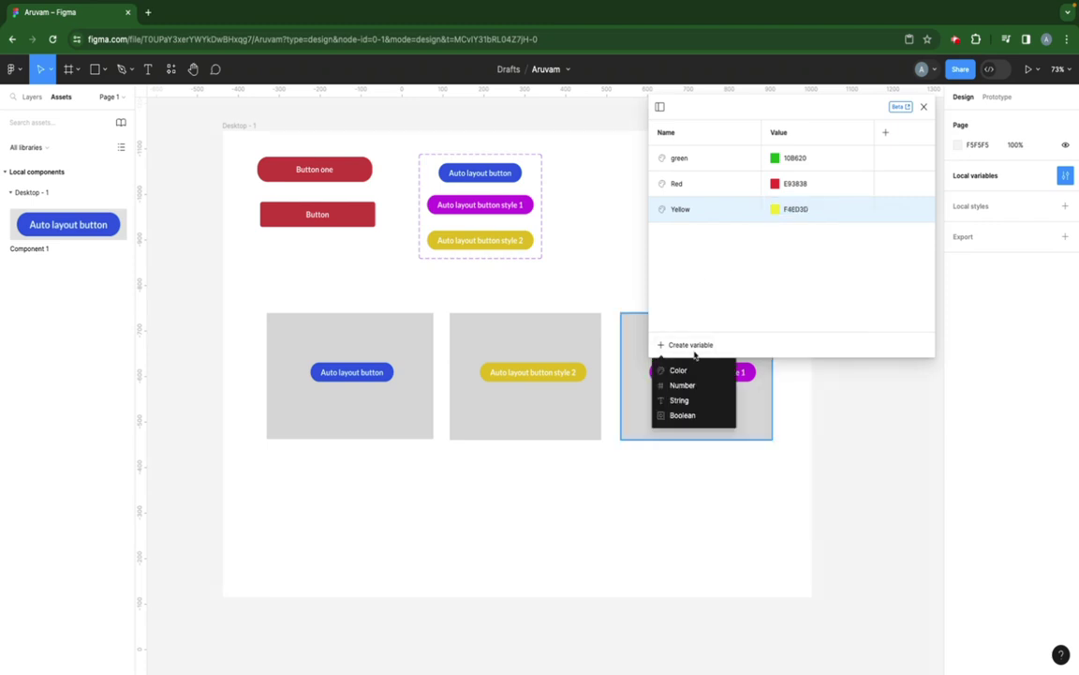
{"action": "left_click", "coordinate": [680, 370]}
{"action": "type", "text": "Blue"}
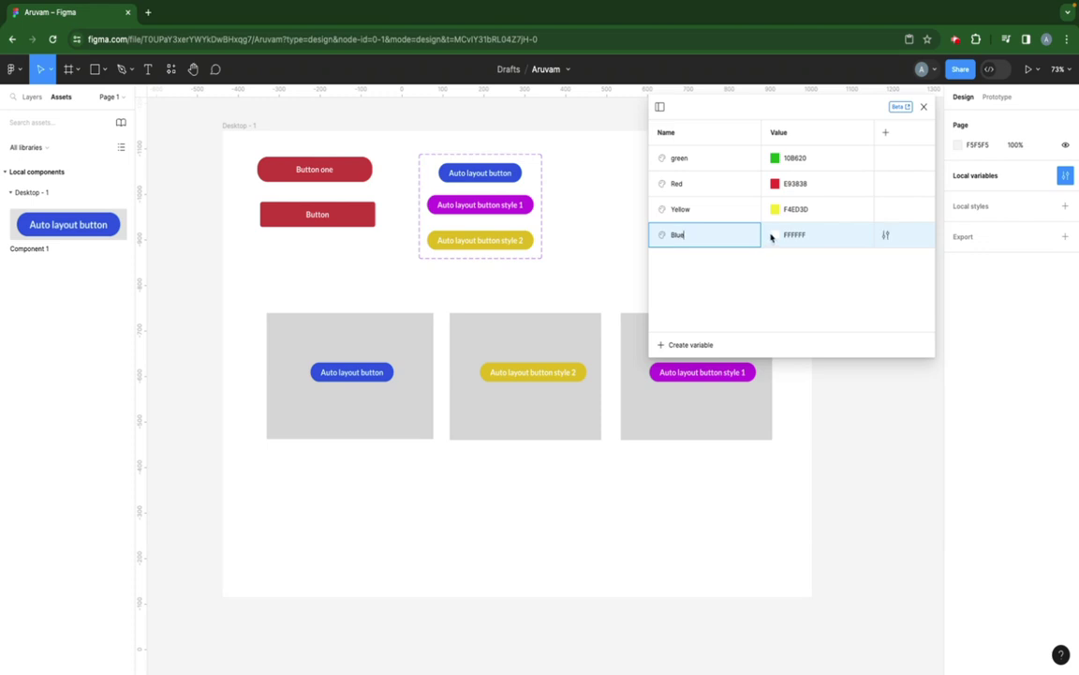
{"action": "left_click", "coordinate": [775, 234]}
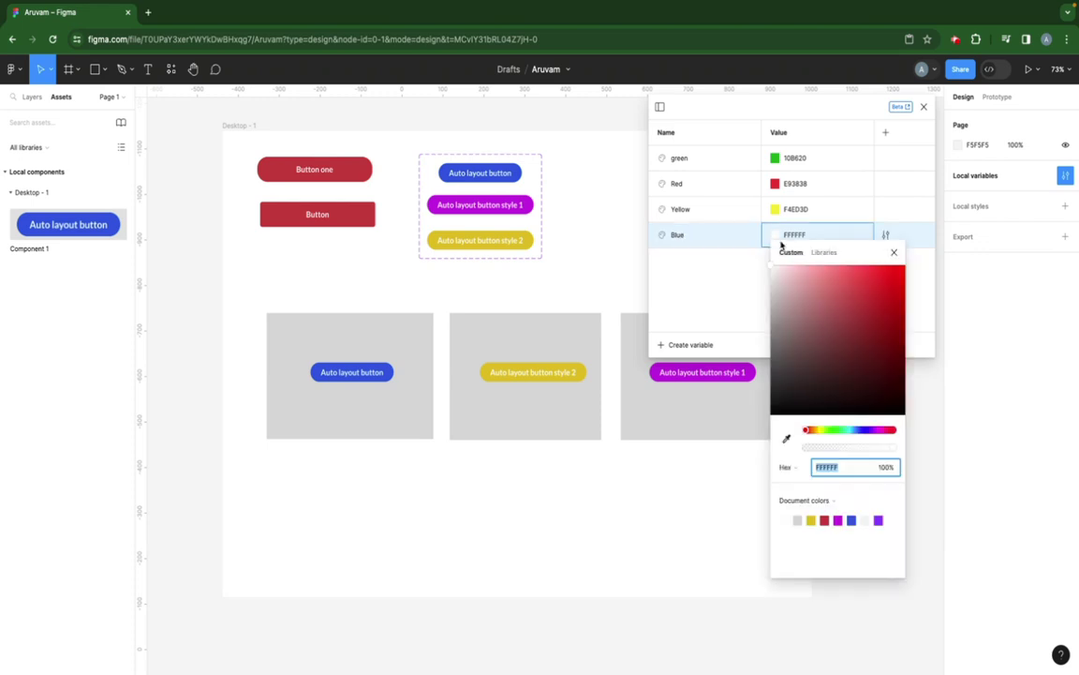
{"action": "left_click", "coordinate": [851, 520]}
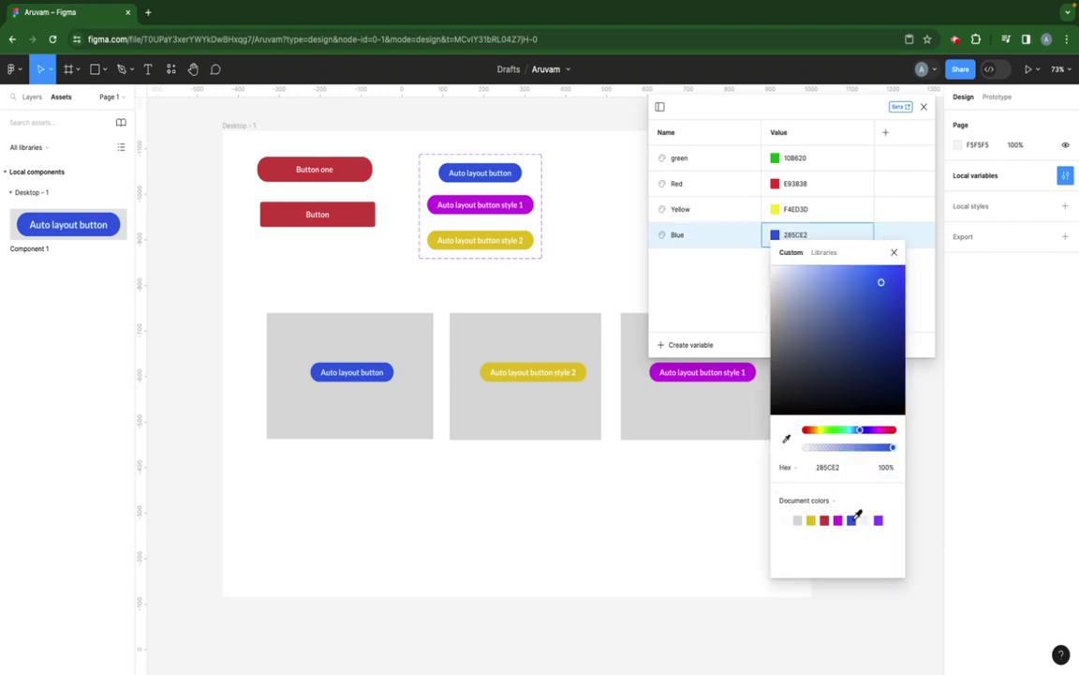
{"action": "left_click", "coordinate": [893, 253]}
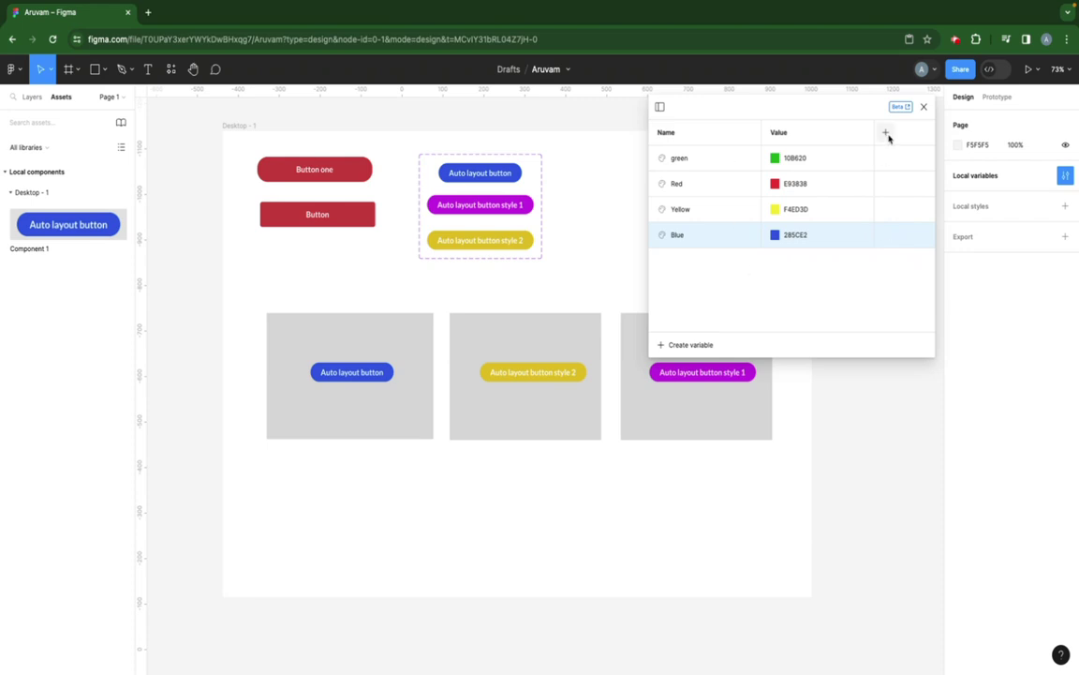
{"action": "left_click", "coordinate": [923, 107]}
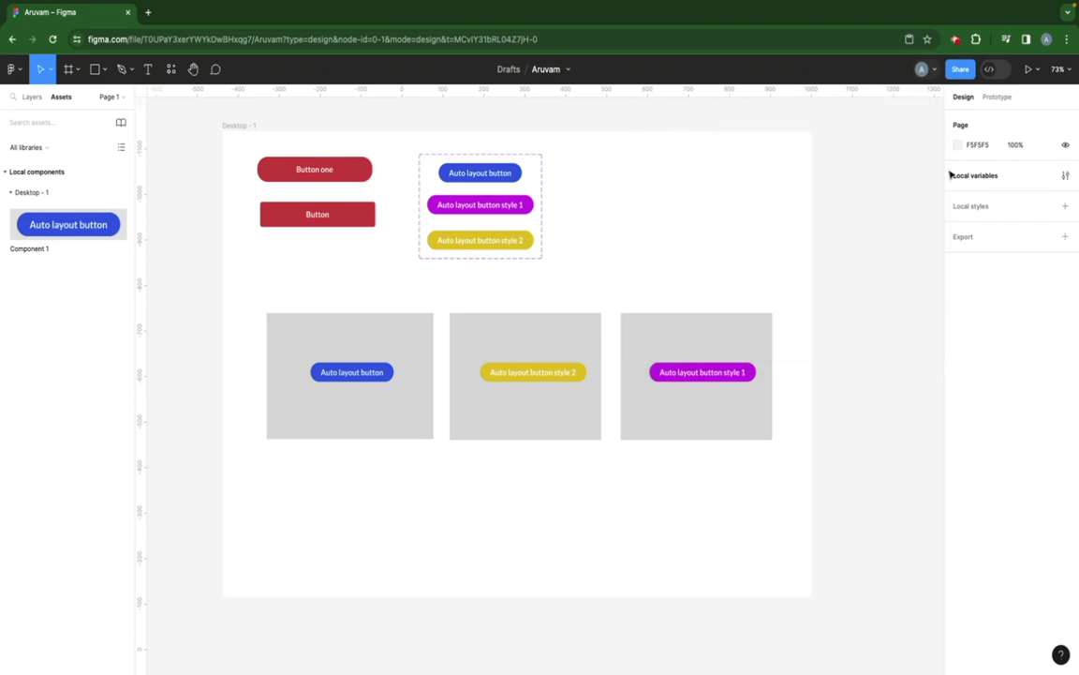
{"action": "left_click", "coordinate": [995, 179]}
{"action": "left_click", "coordinate": [975, 206]}
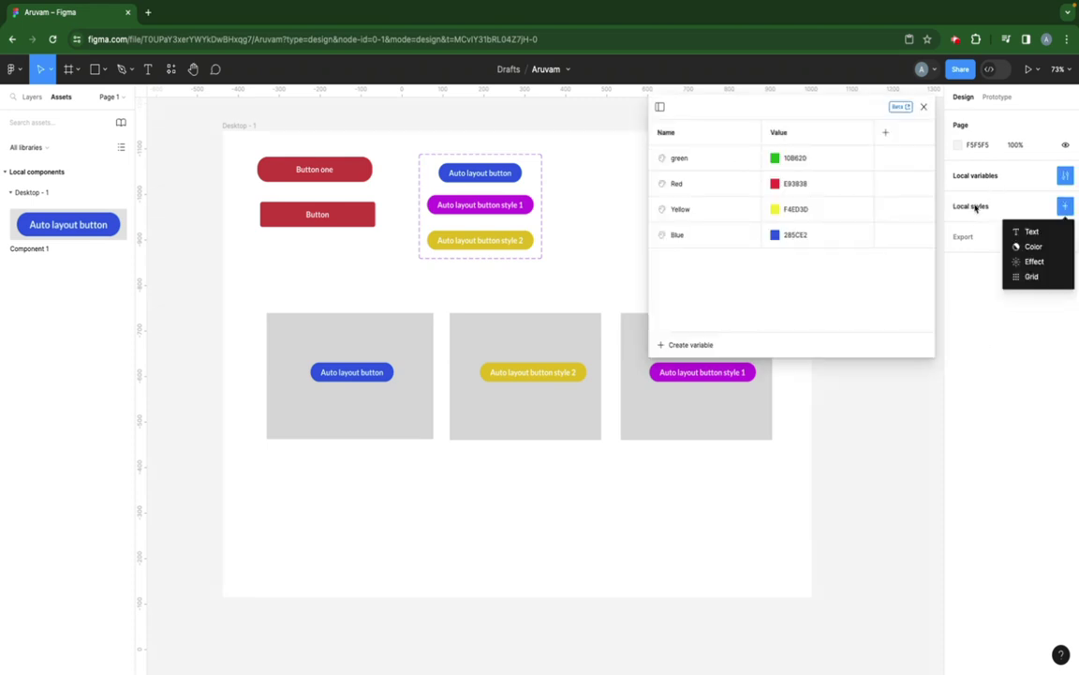
{"action": "left_click", "coordinate": [1030, 246]}
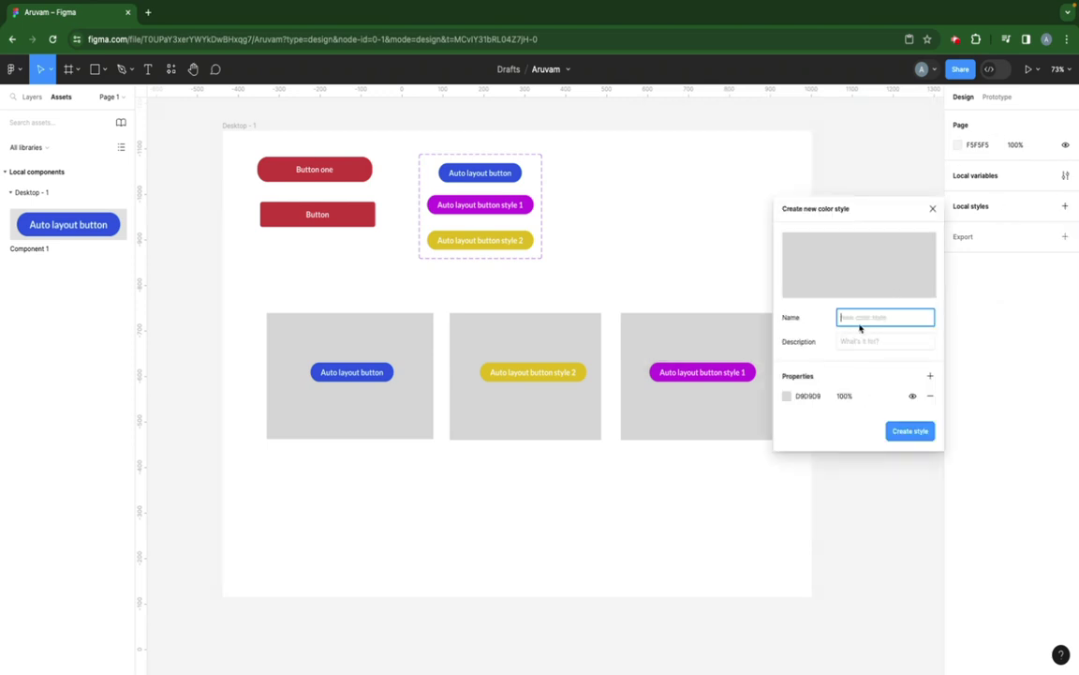
{"action": "type", "text": "Sucess"}
{"action": "left_click", "coordinate": [852, 345]}
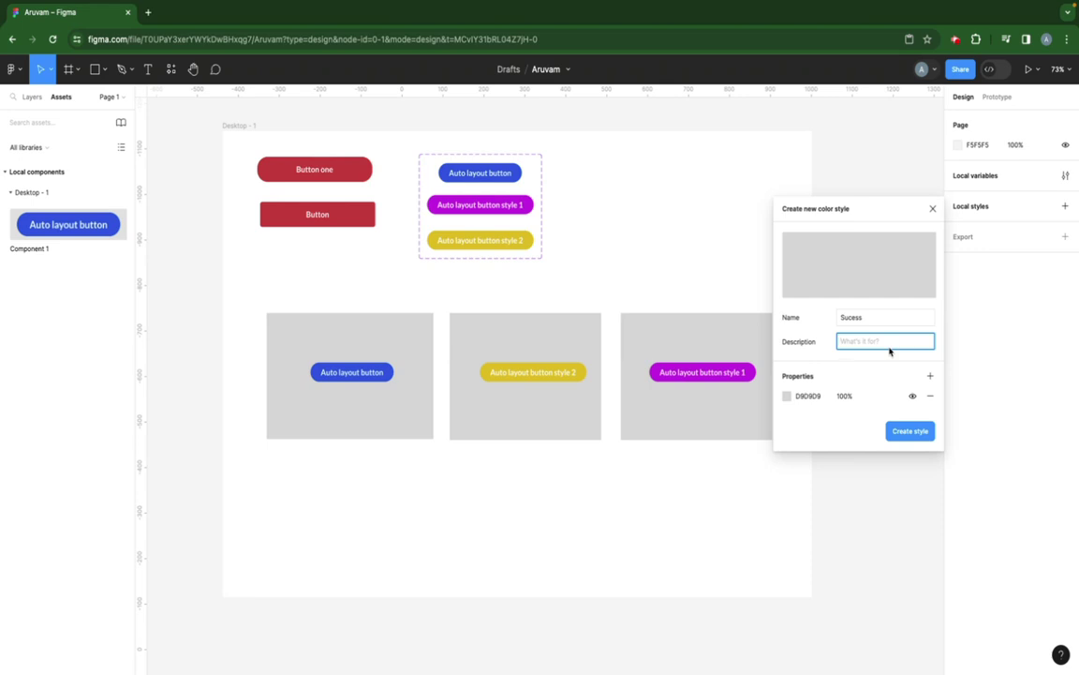
{"action": "left_click", "coordinate": [787, 395]}
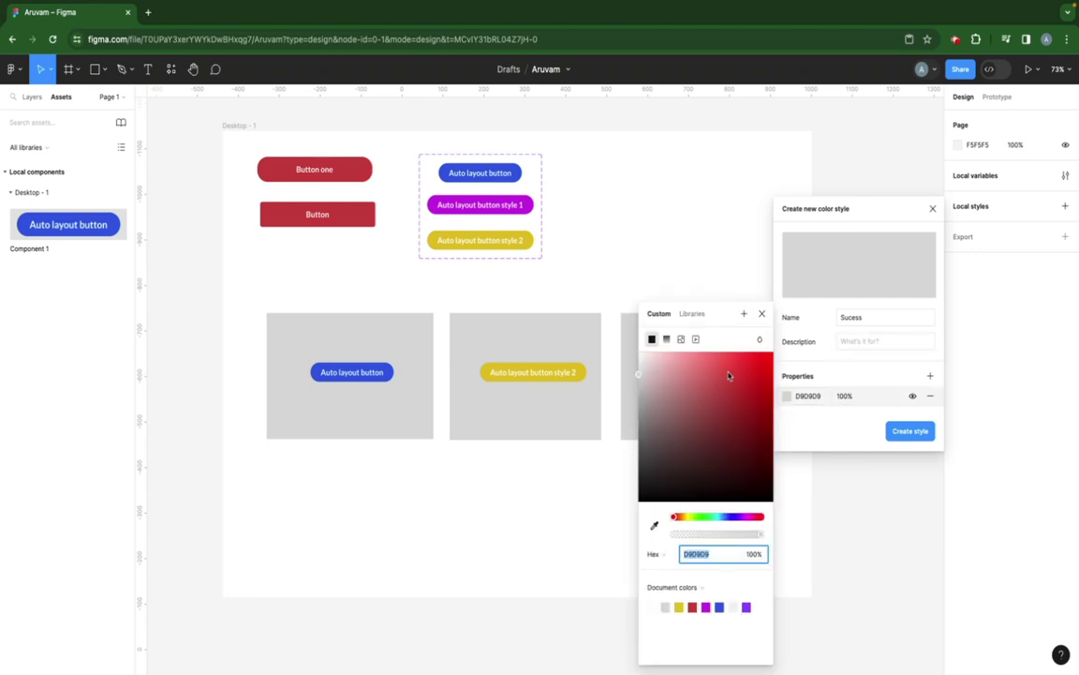
{"action": "left_click", "coordinate": [698, 518]}
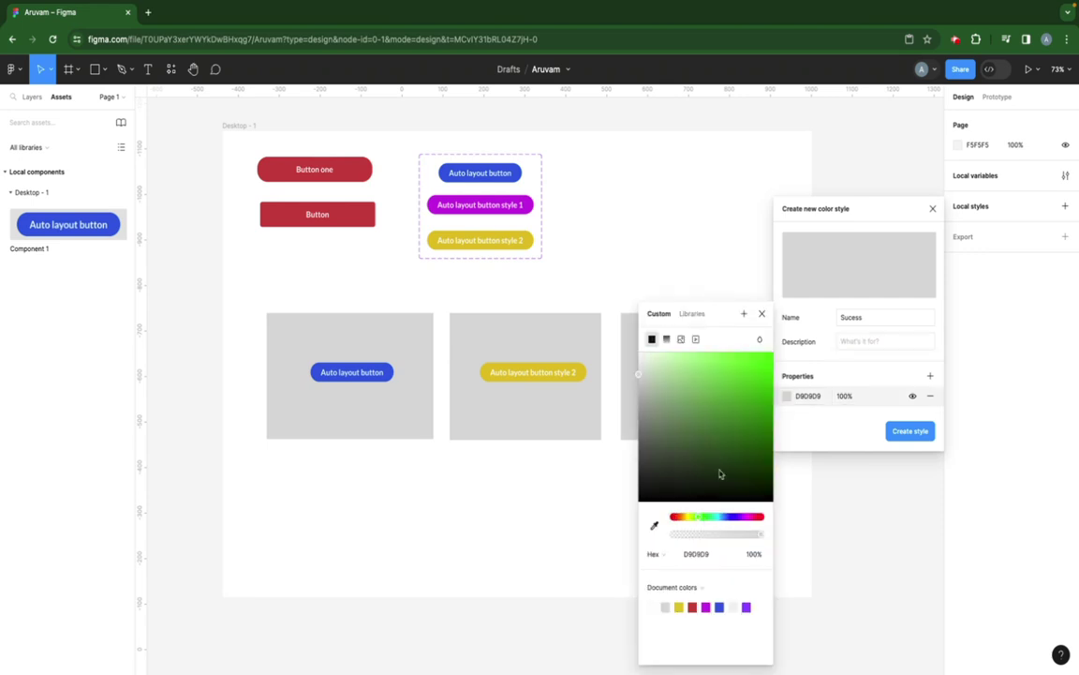
{"action": "left_click", "coordinate": [757, 391]}
{"action": "left_click", "coordinate": [763, 313]}
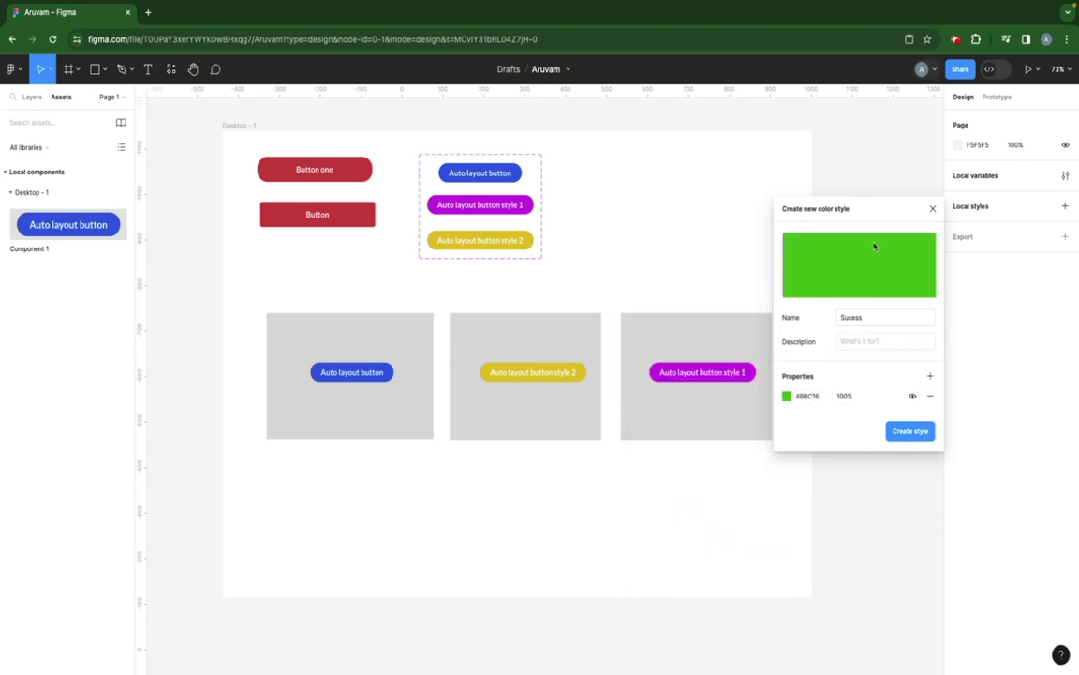
{"action": "left_click", "coordinate": [932, 208]}
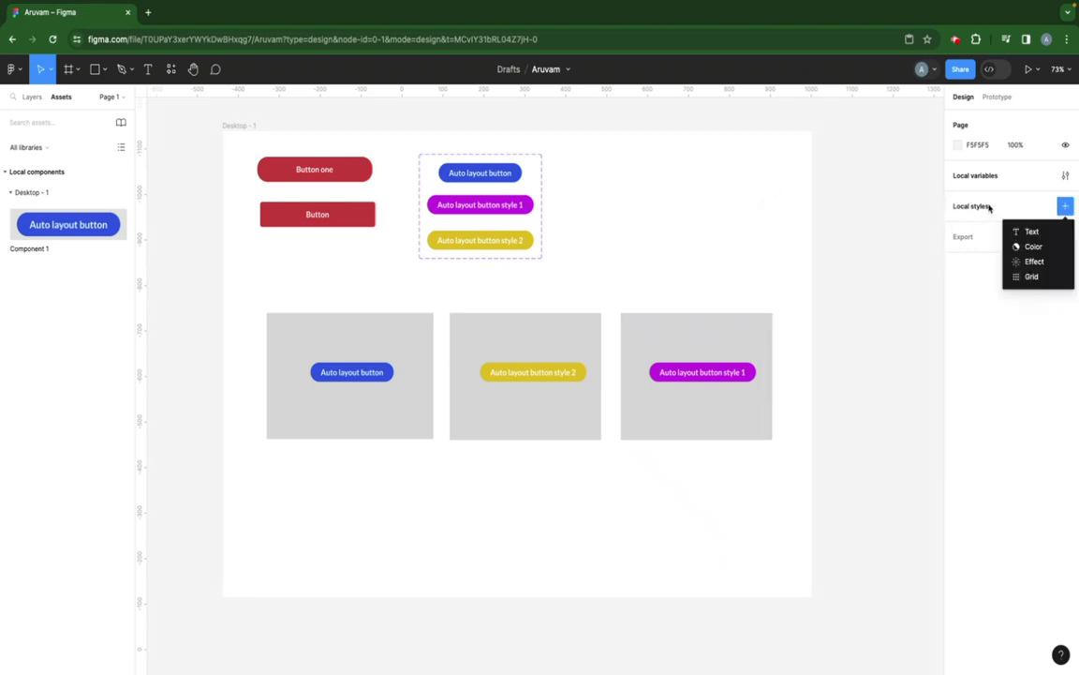
Step: Create a color style named Success with a green fill
{"action": "left_click", "coordinate": [1031, 246]}
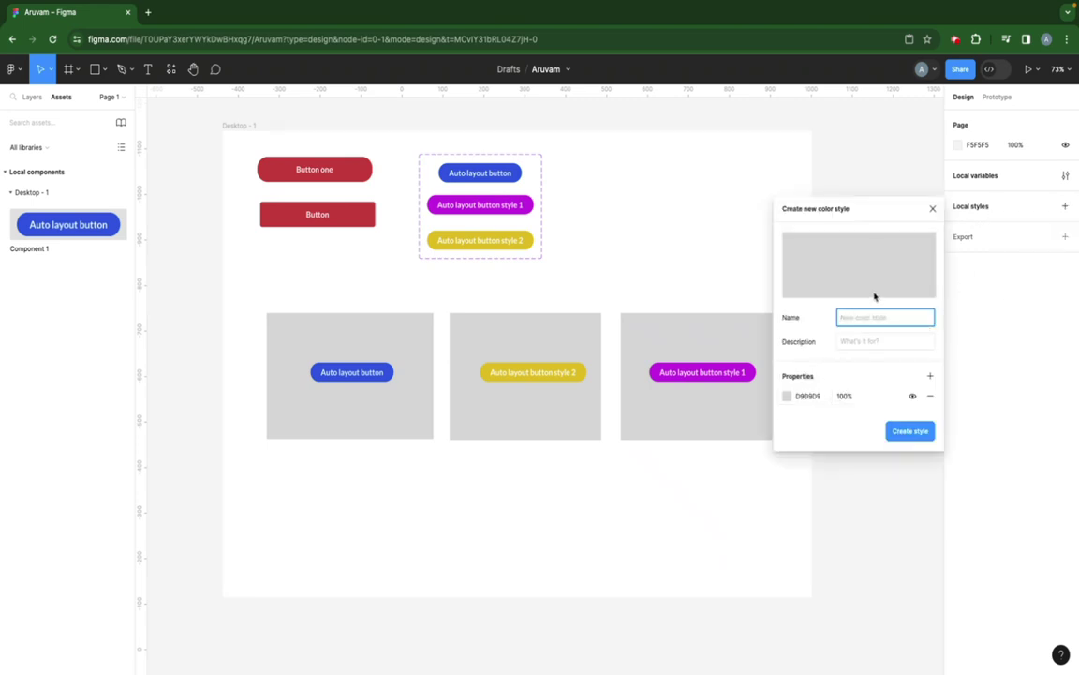
{"action": "type", "text": "Su"}
{"action": "left_click", "coordinate": [855, 342]}
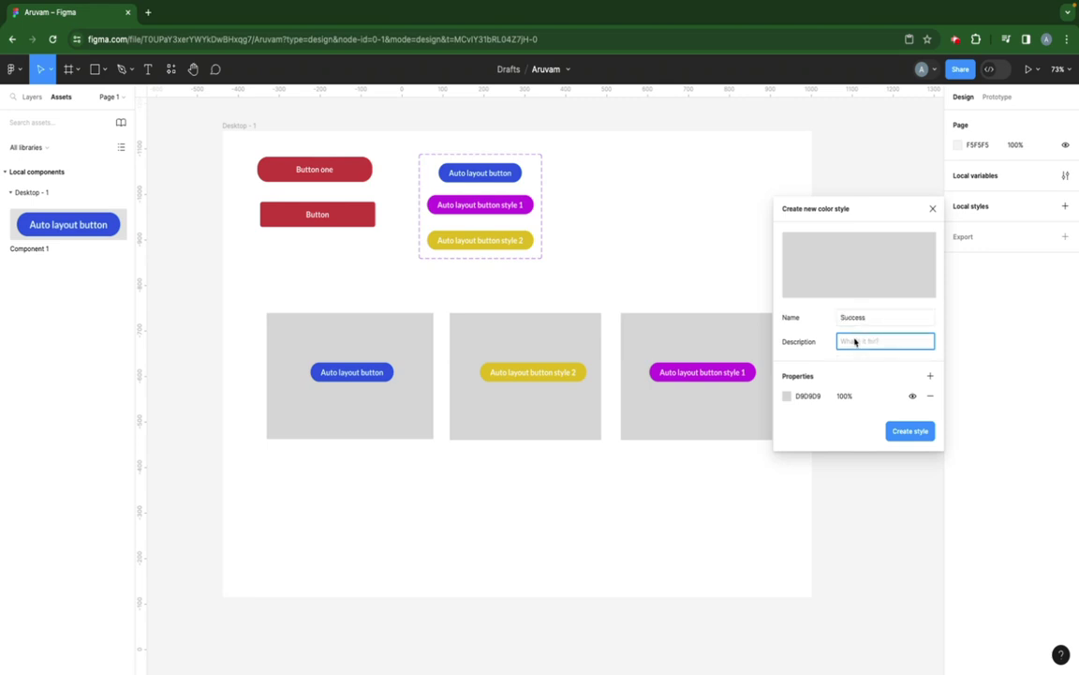
{"action": "left_click", "coordinate": [787, 396]}
{"action": "left_click_drag", "start_coordinate": [726, 520], "coordinate": [702, 516]}
{"action": "left_click", "coordinate": [761, 399]}
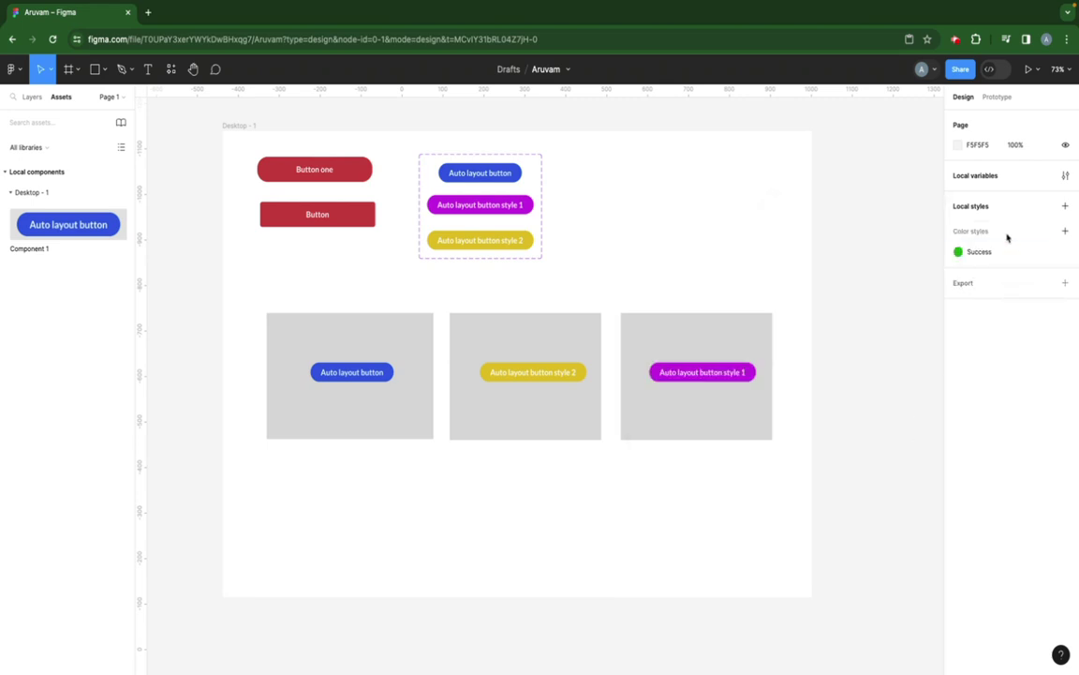
Step: Create a second color style named Warning with the dark yellow B69520
{"action": "left_click", "coordinate": [1065, 207]}
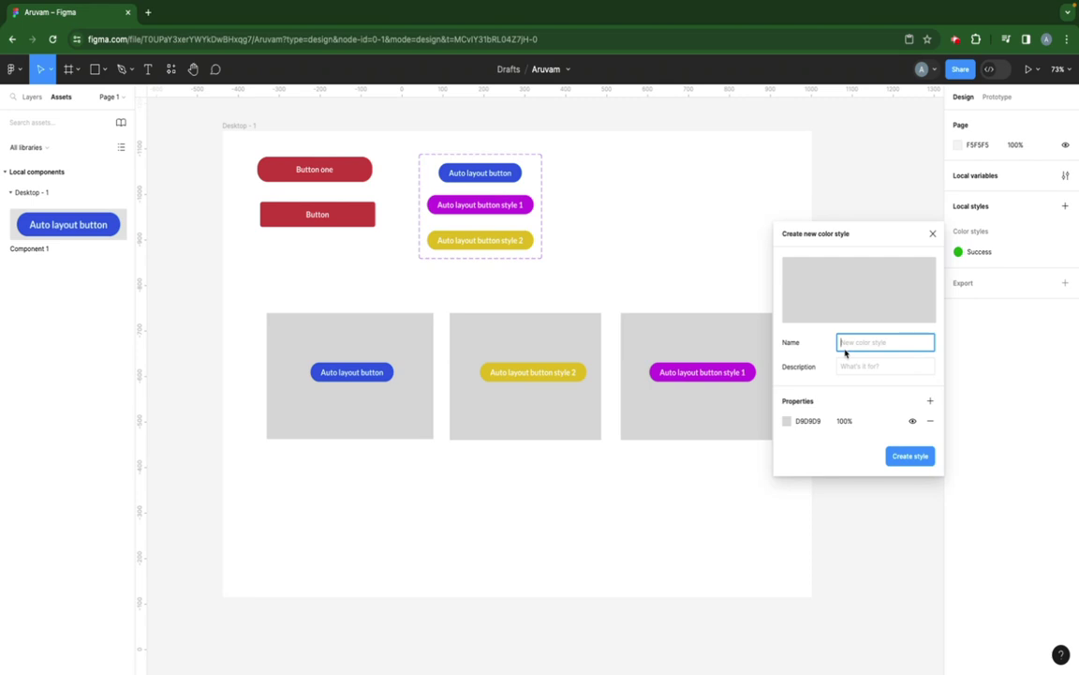
{"action": "type", "text": "Warning"}
{"action": "left_click", "coordinate": [787, 420]}
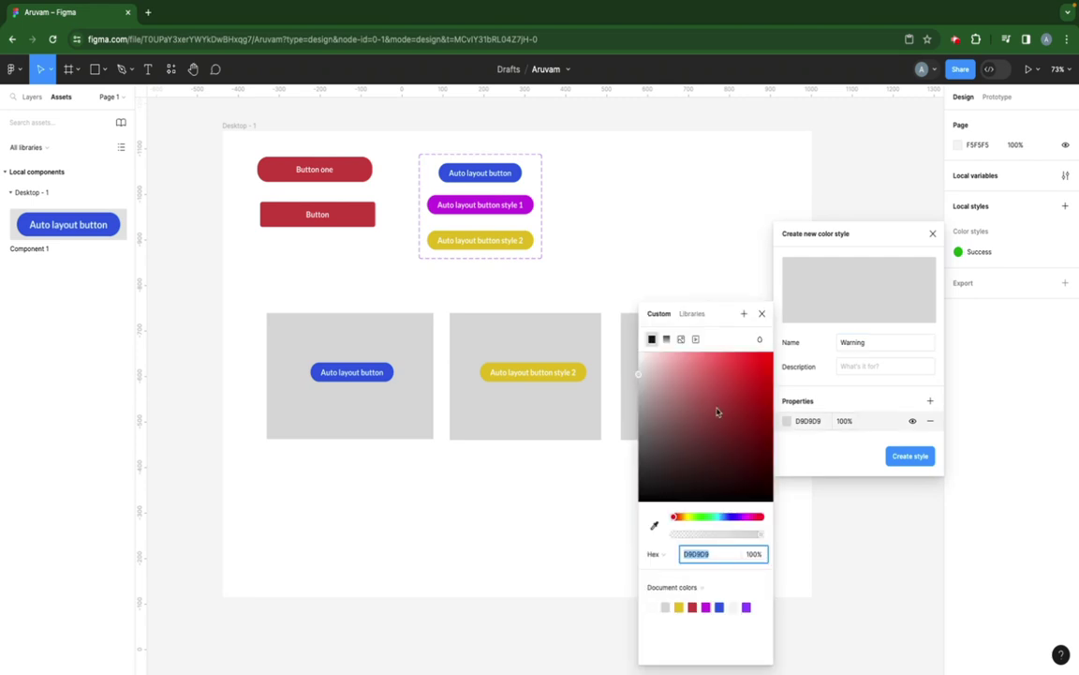
{"action": "left_click", "coordinate": [685, 516]}
{"action": "left_click", "coordinate": [750, 396]}
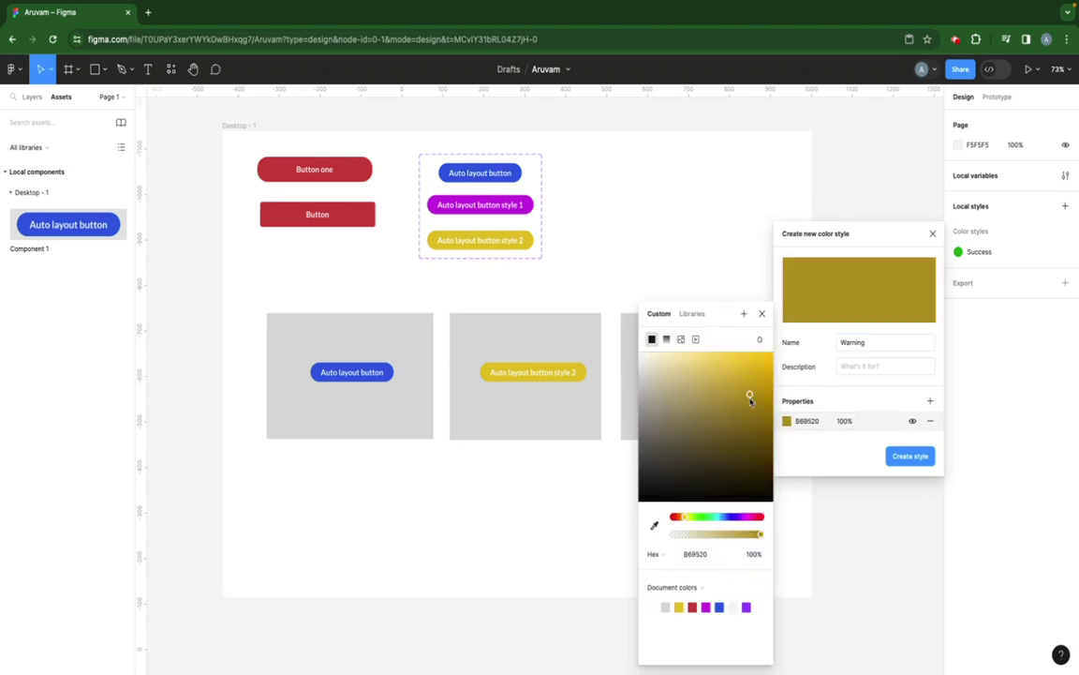
{"action": "left_click", "coordinate": [910, 456]}
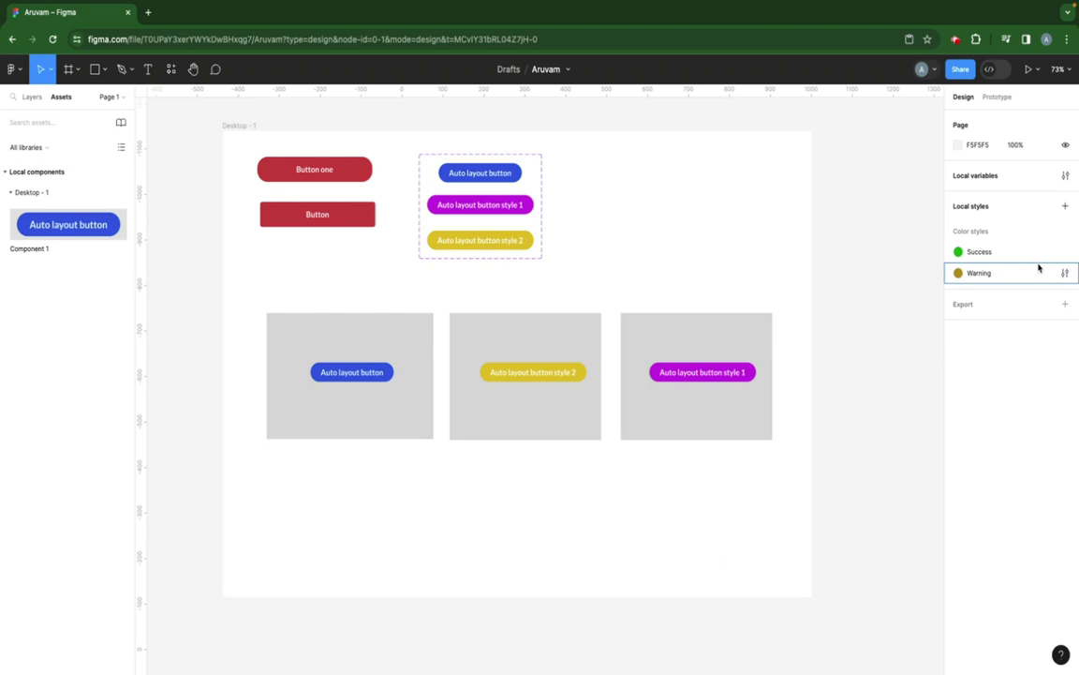
Step: Create a third color style named Danger with the red DF3E3E
{"action": "left_click", "coordinate": [1065, 205]}
{"action": "left_click", "coordinate": [1029, 246]}
{"action": "type", "text": "Danger"}
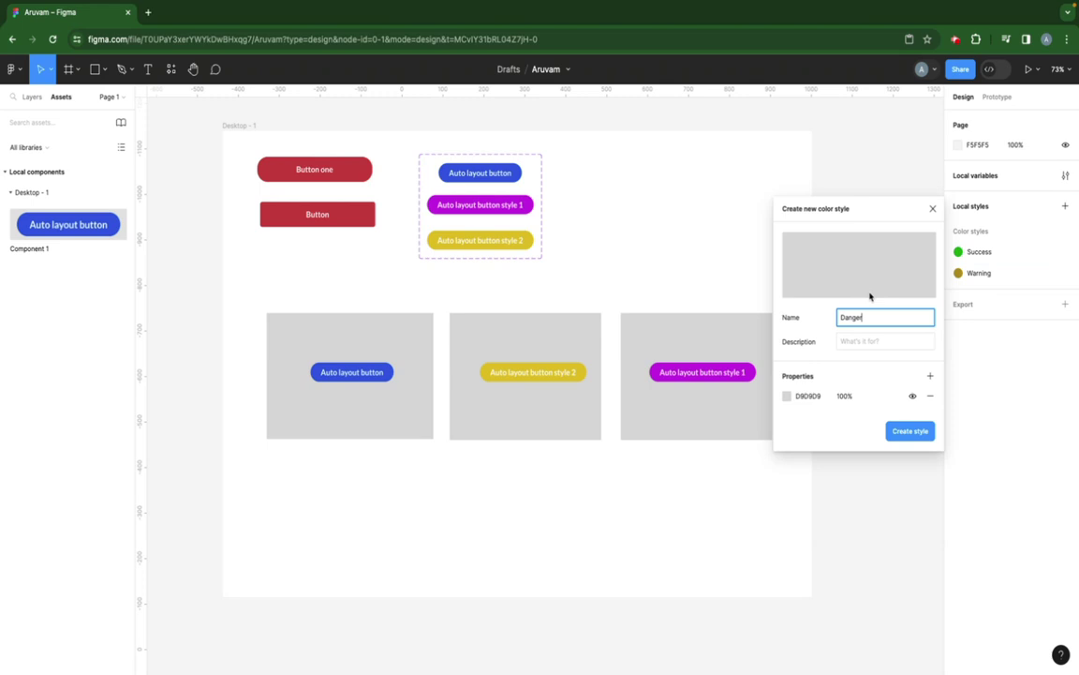
{"action": "left_click", "coordinate": [787, 395]}
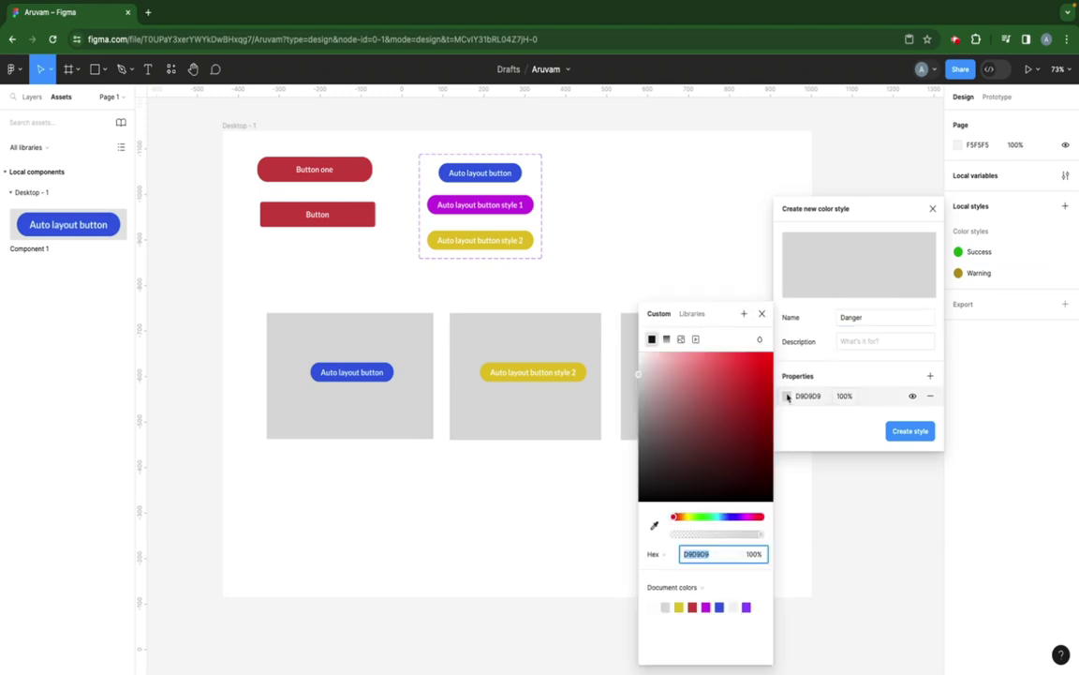
{"action": "left_click", "coordinate": [735, 372]}
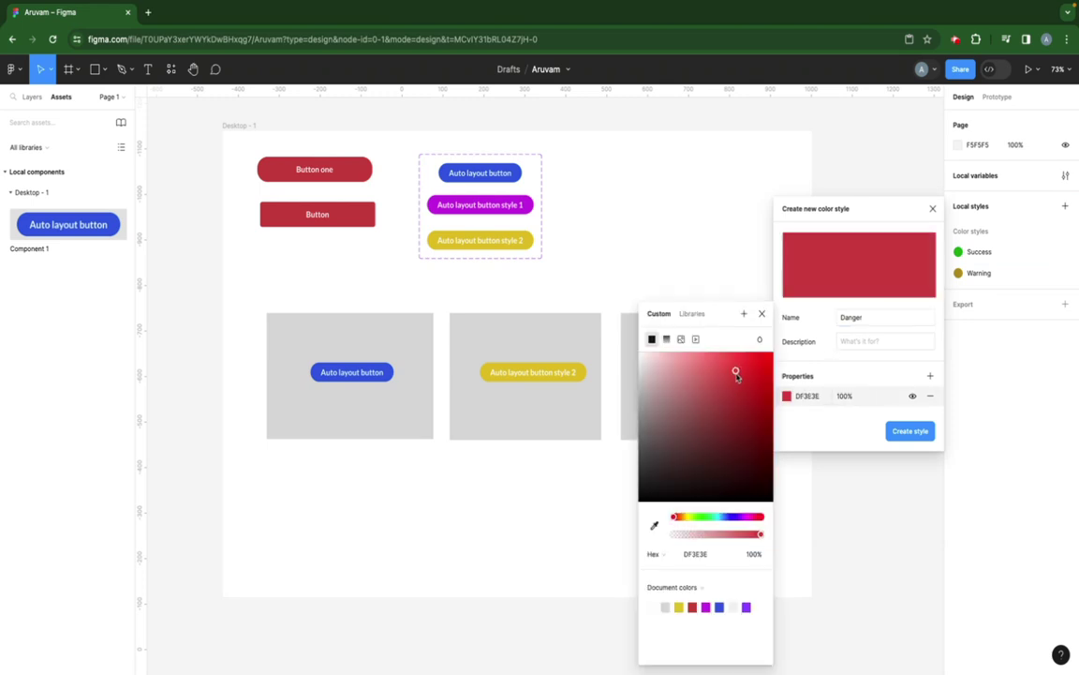
{"action": "left_click", "coordinate": [898, 431]}
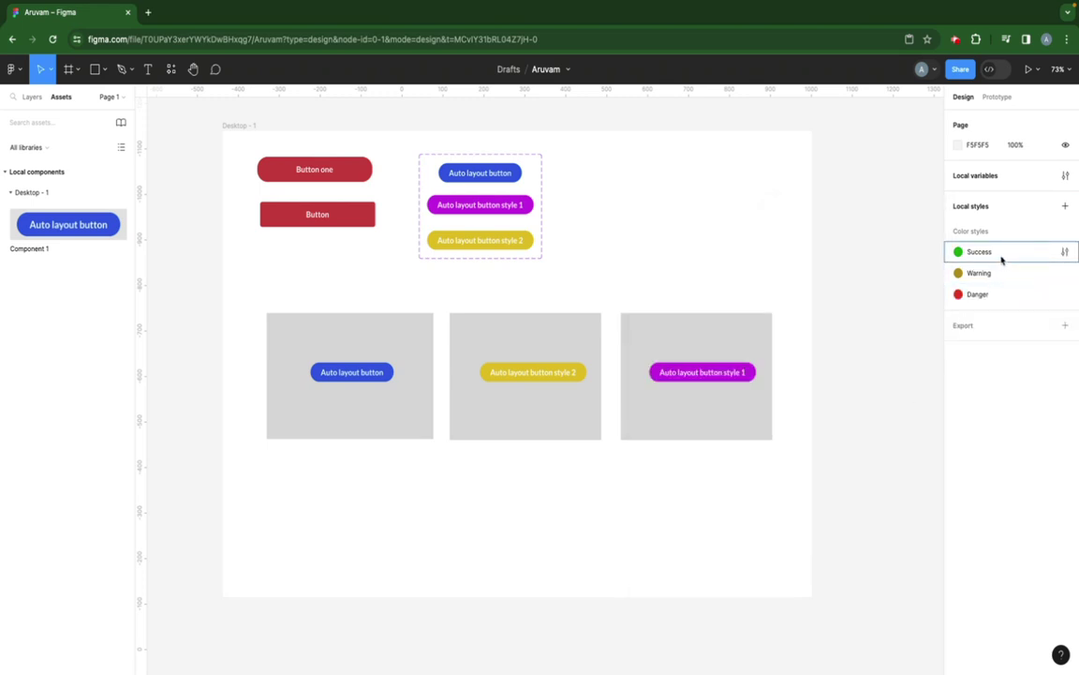
Step: Start a new local text style named Title and set its font to Lato
{"action": "left_click", "coordinate": [1065, 205]}
{"action": "left_click", "coordinate": [1055, 231]}
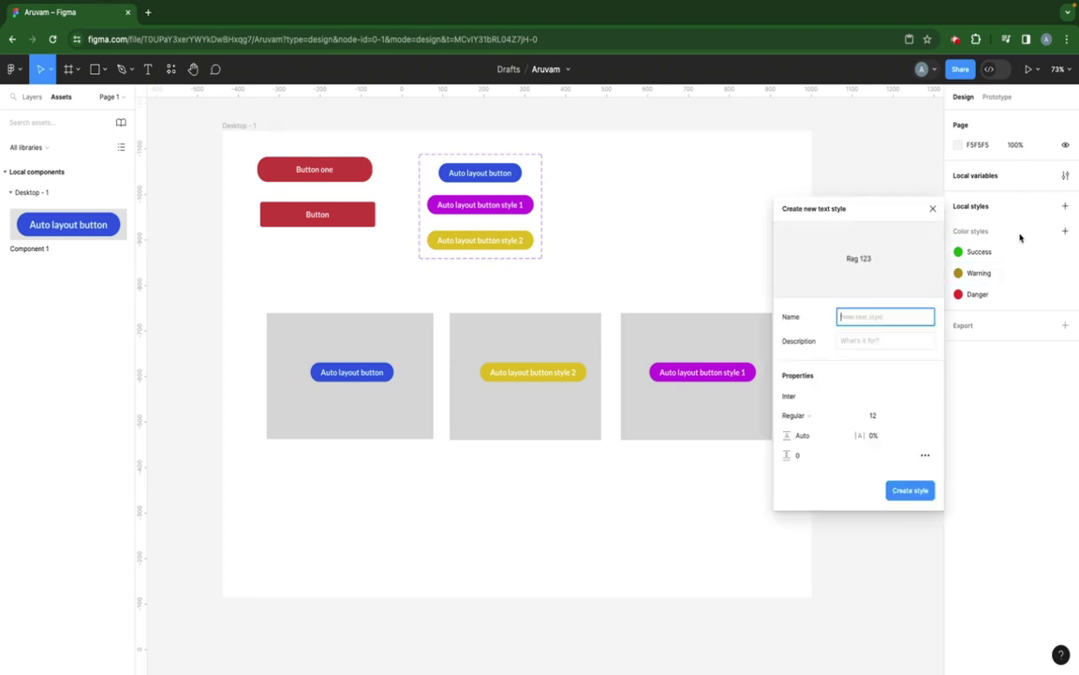
{"action": "type", "text": "Title"}
{"action": "left_click", "coordinate": [853, 342]}
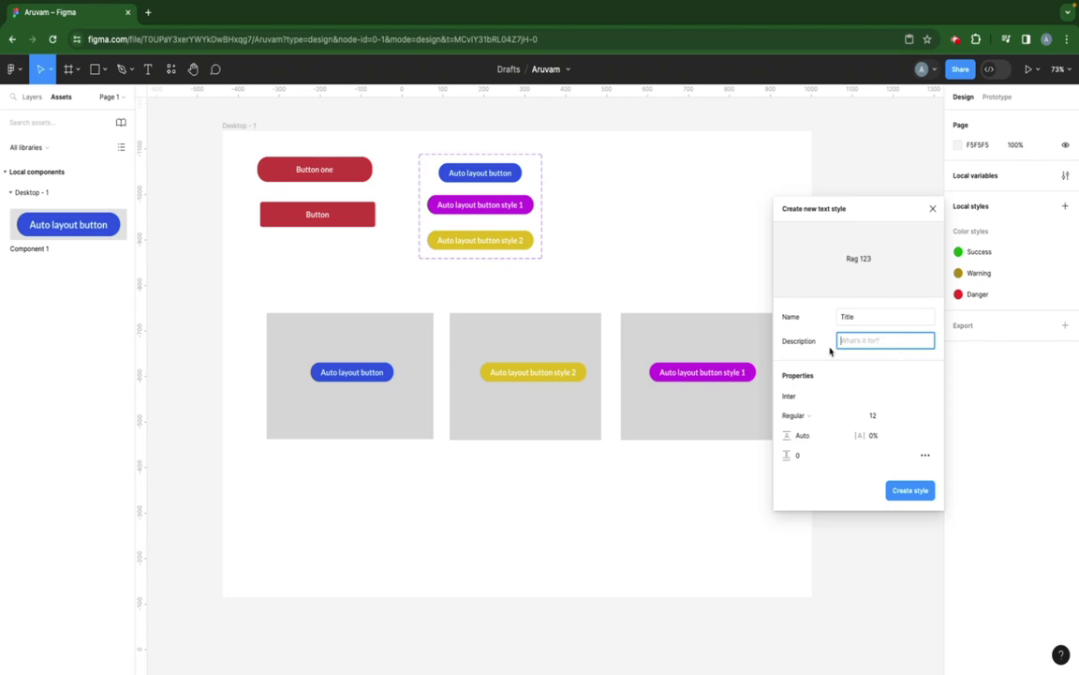
{"action": "left_click", "coordinate": [790, 395]}
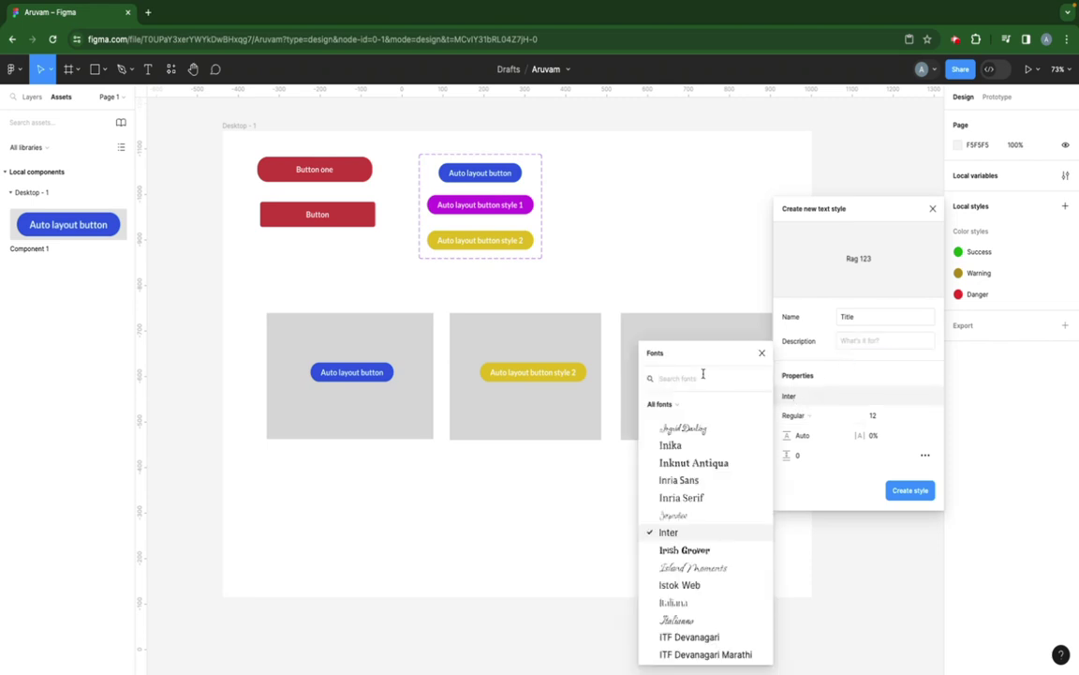
{"action": "type", "text": "Lato"}
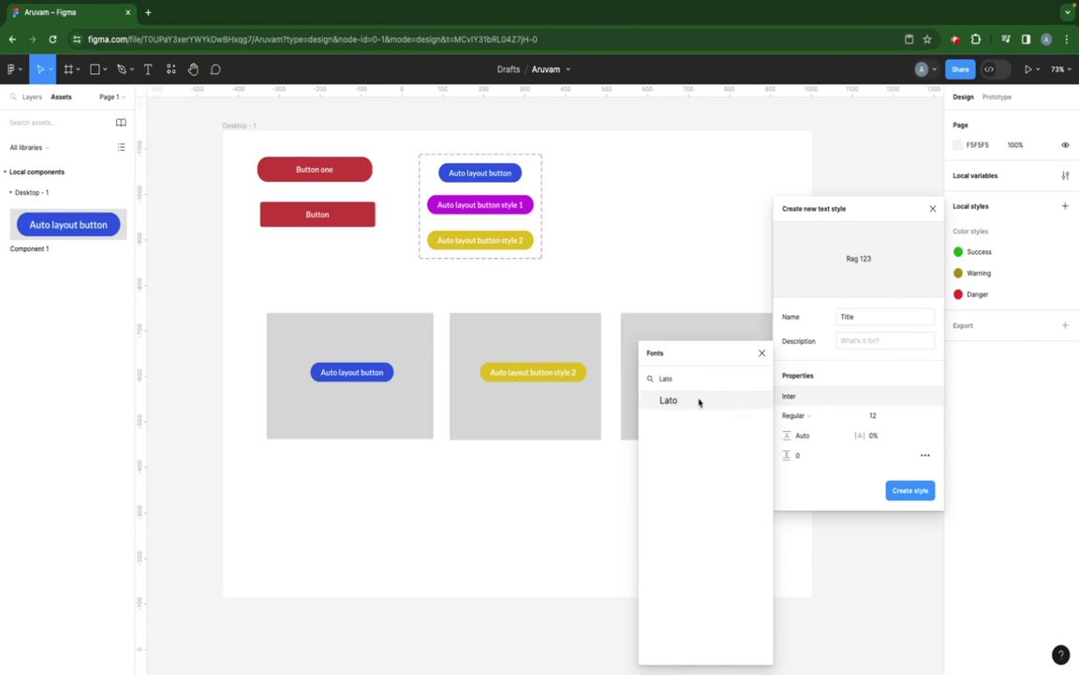
{"action": "left_click", "coordinate": [699, 400]}
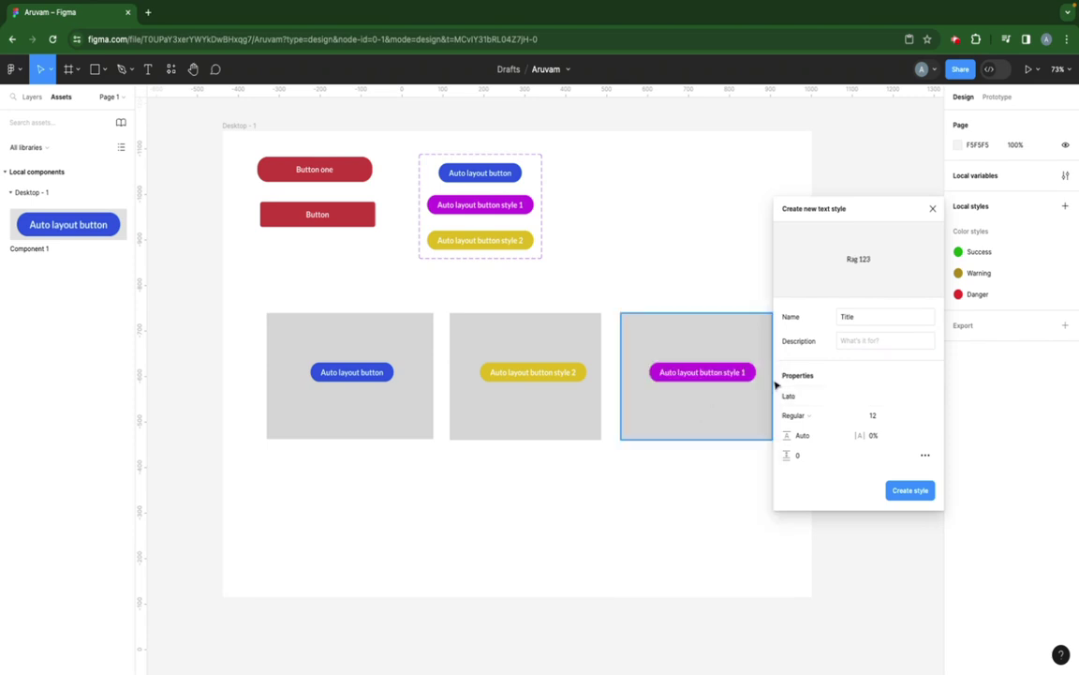
Step: Set the Title style to Bold weight at size 18 and create it
{"action": "left_click", "coordinate": [795, 415]}
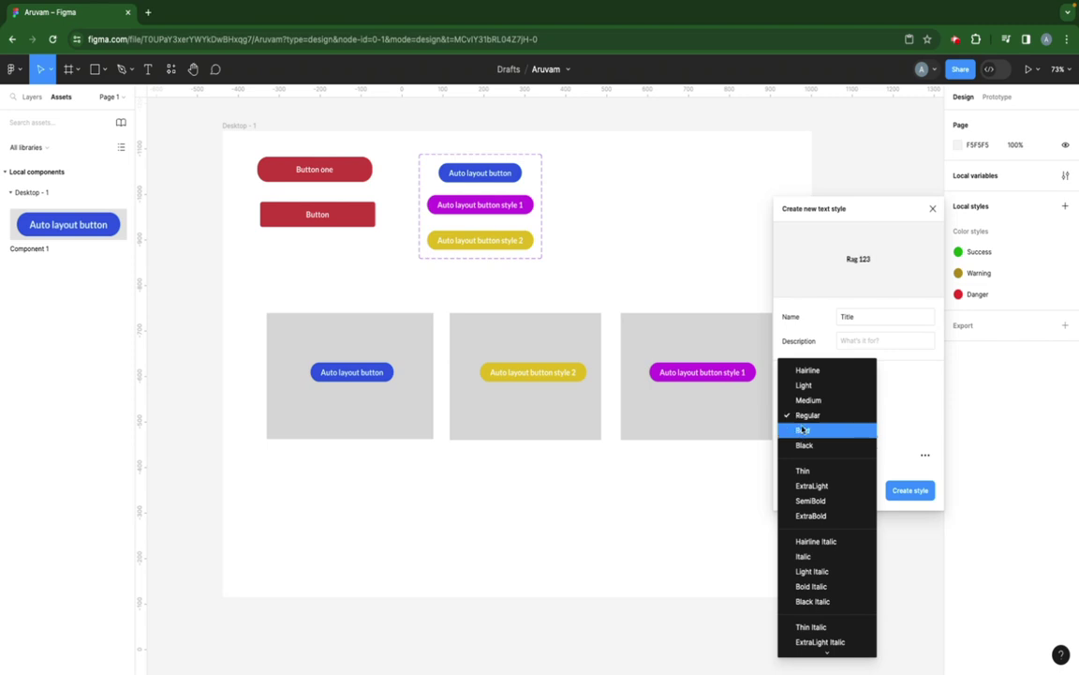
{"action": "left_click", "coordinate": [803, 430]}
{"action": "left_click", "coordinate": [879, 418]}
{"action": "type", "text": "18"}
{"action": "key", "text": "Return"}
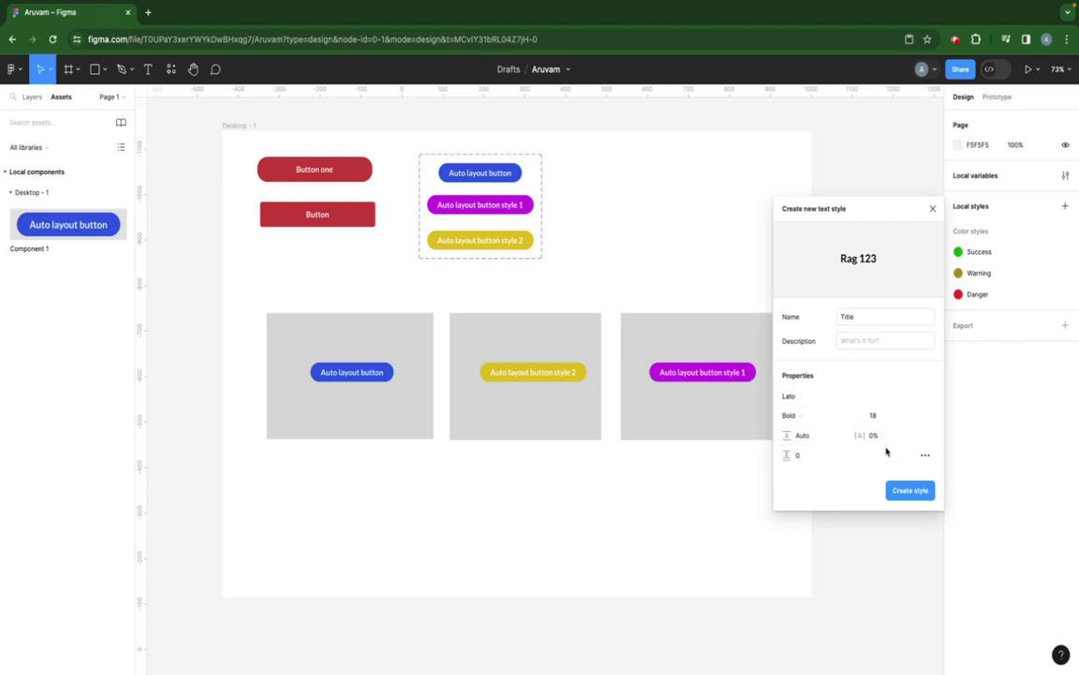
{"action": "left_click", "coordinate": [906, 491]}
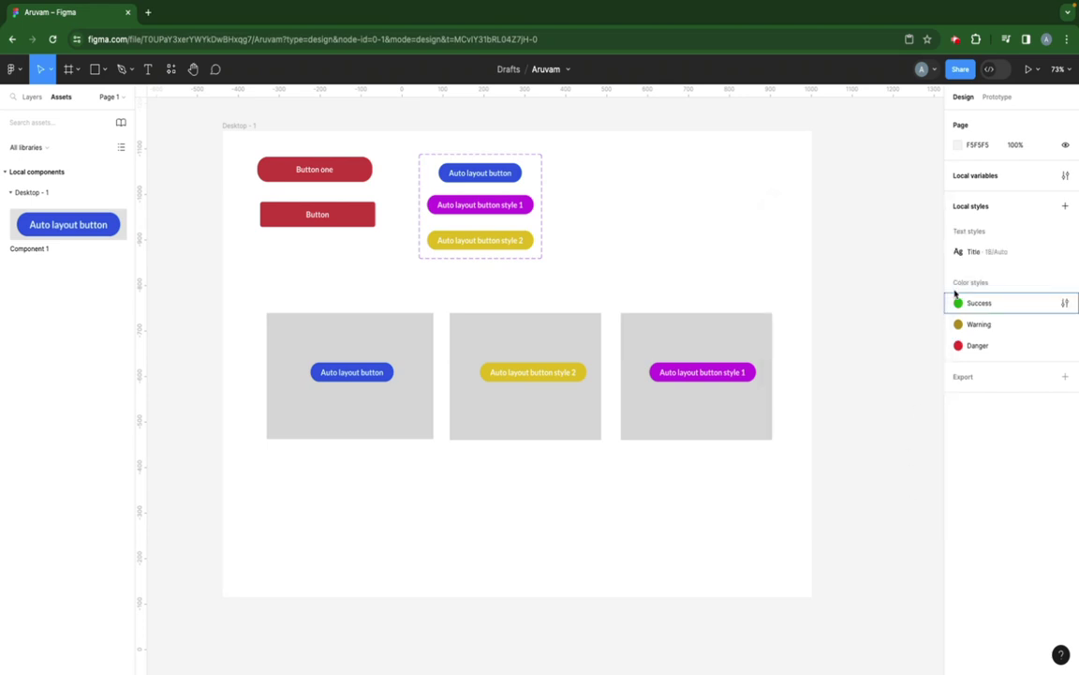
Step: Start a second text style named Description and set its font to Lato
{"action": "left_click", "coordinate": [1065, 232]}
{"action": "type", "text": "Description"}
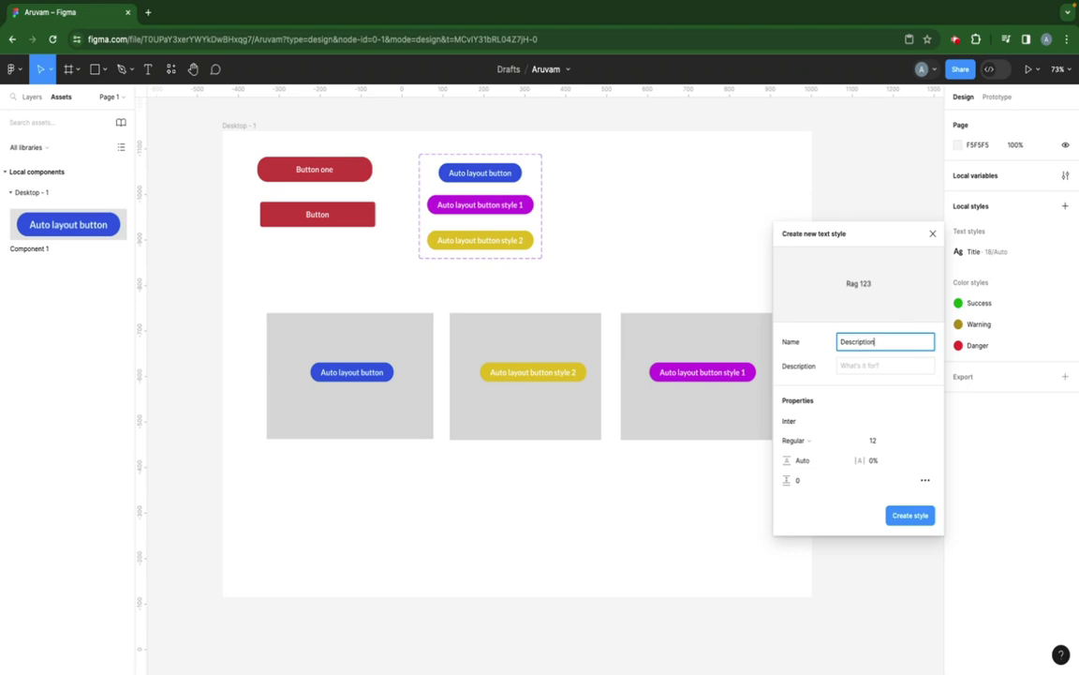
{"action": "key", "text": "Tab"}
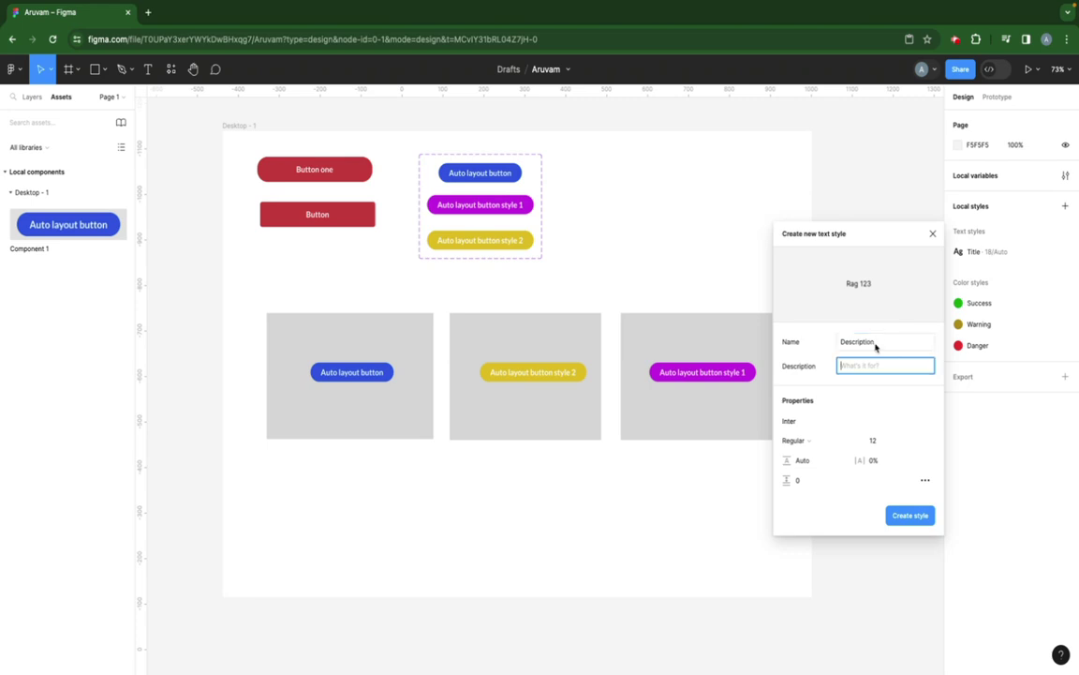
{"action": "left_click", "coordinate": [807, 423]}
{"action": "type", "text": "lato"}
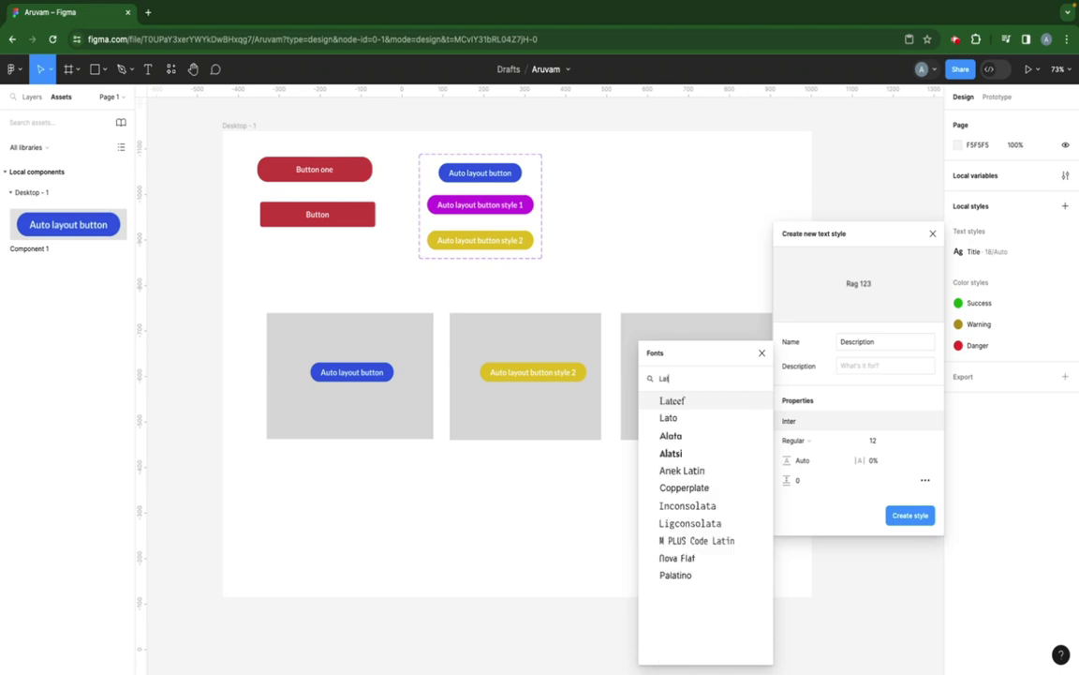
{"action": "left_click", "coordinate": [673, 405]}
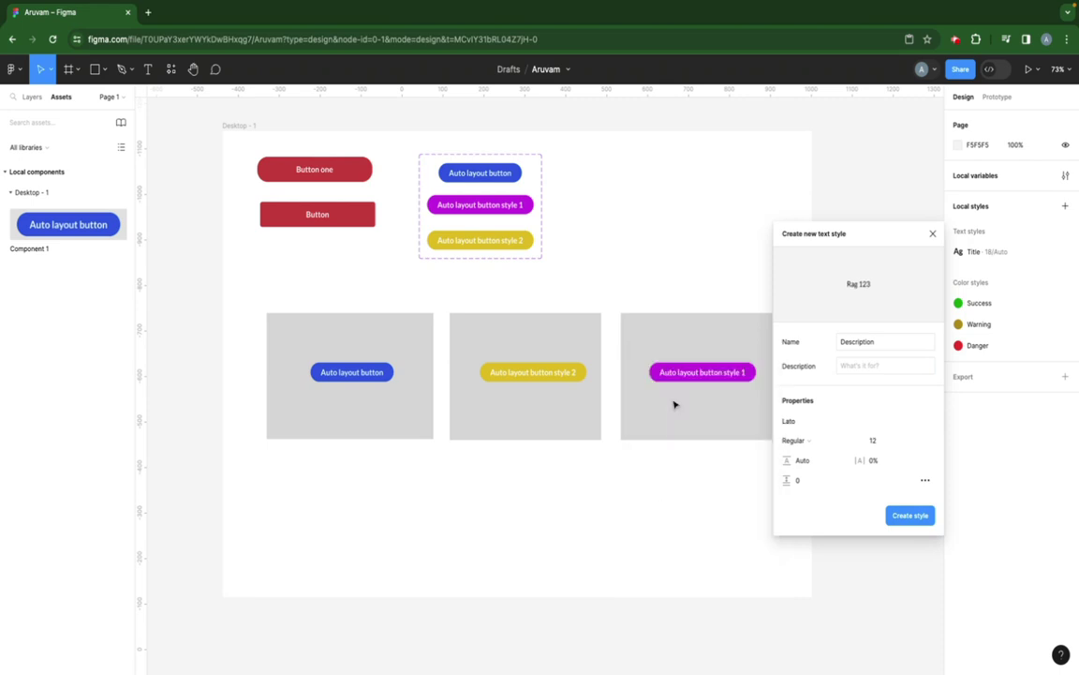
Step: Set the Description style to Medium weight at size 14 and create it
{"action": "left_click", "coordinate": [795, 441]}
{"action": "left_click", "coordinate": [809, 426]}
{"action": "left_click", "coordinate": [886, 441]}
{"action": "type", "text": "14"}
{"action": "key", "text": "Return"}
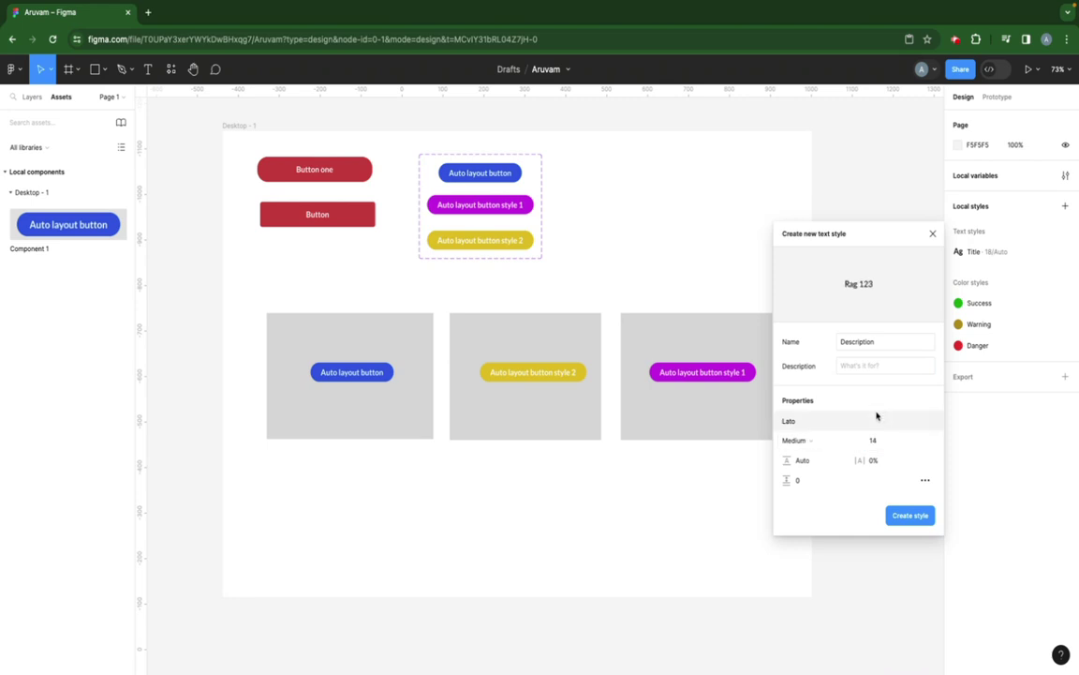
{"action": "left_click", "coordinate": [908, 516]}
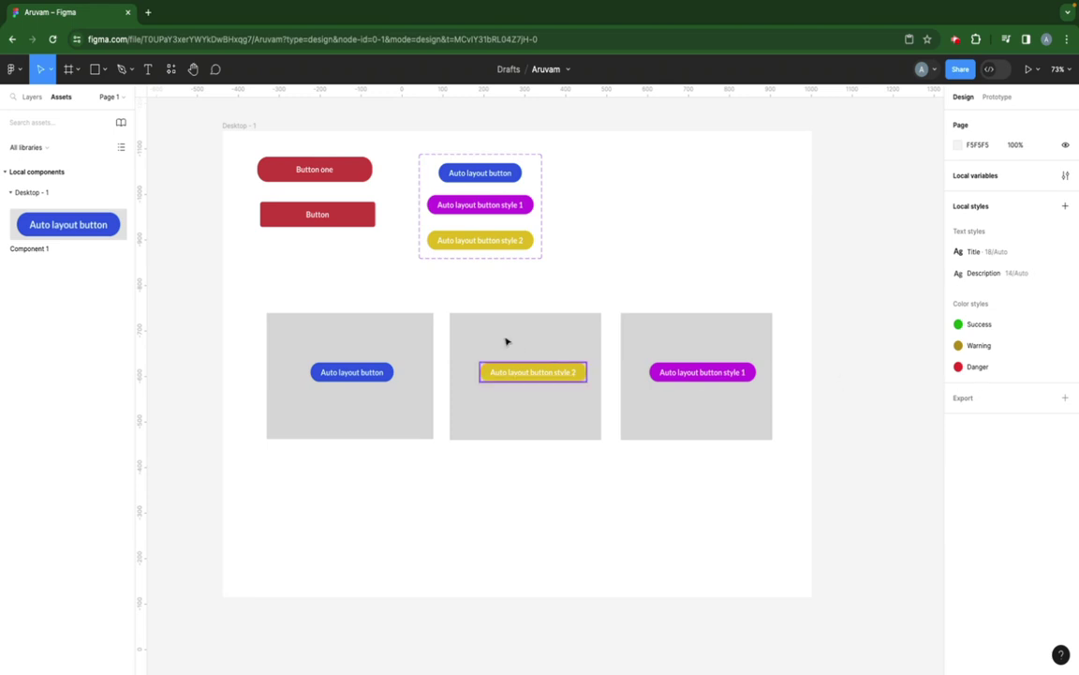
{"action": "scroll", "coordinate": [455, 269], "scroll_direction": "down", "scroll_amount": 3}
{"action": "scroll", "coordinate": [773, 249], "scroll_direction": "right", "scroll_amount": 3}
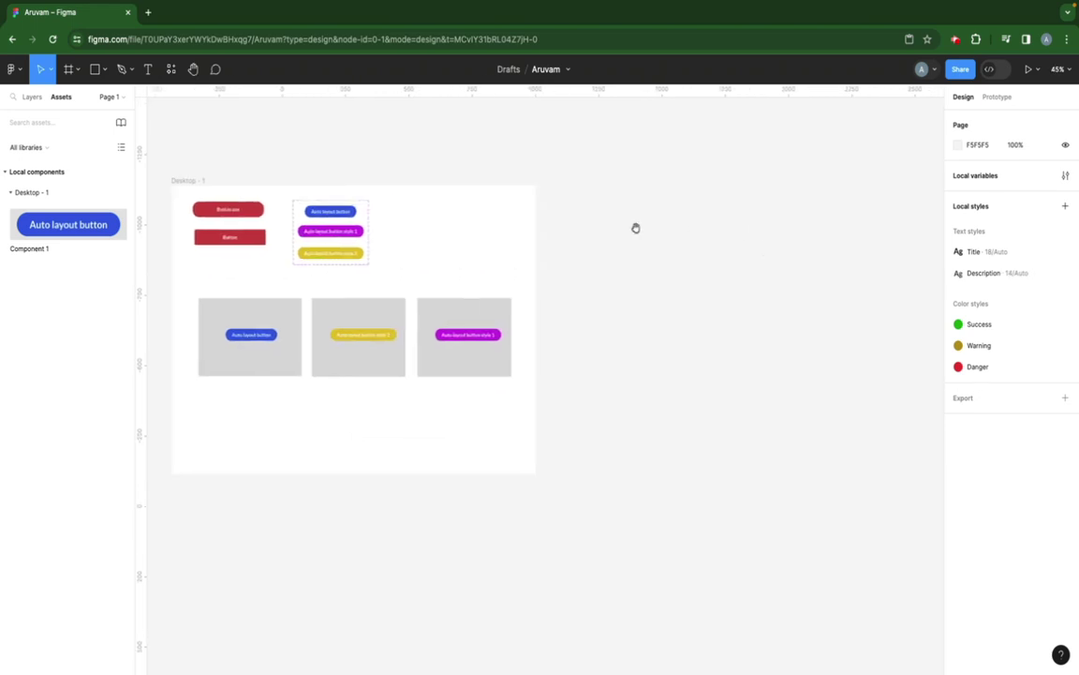